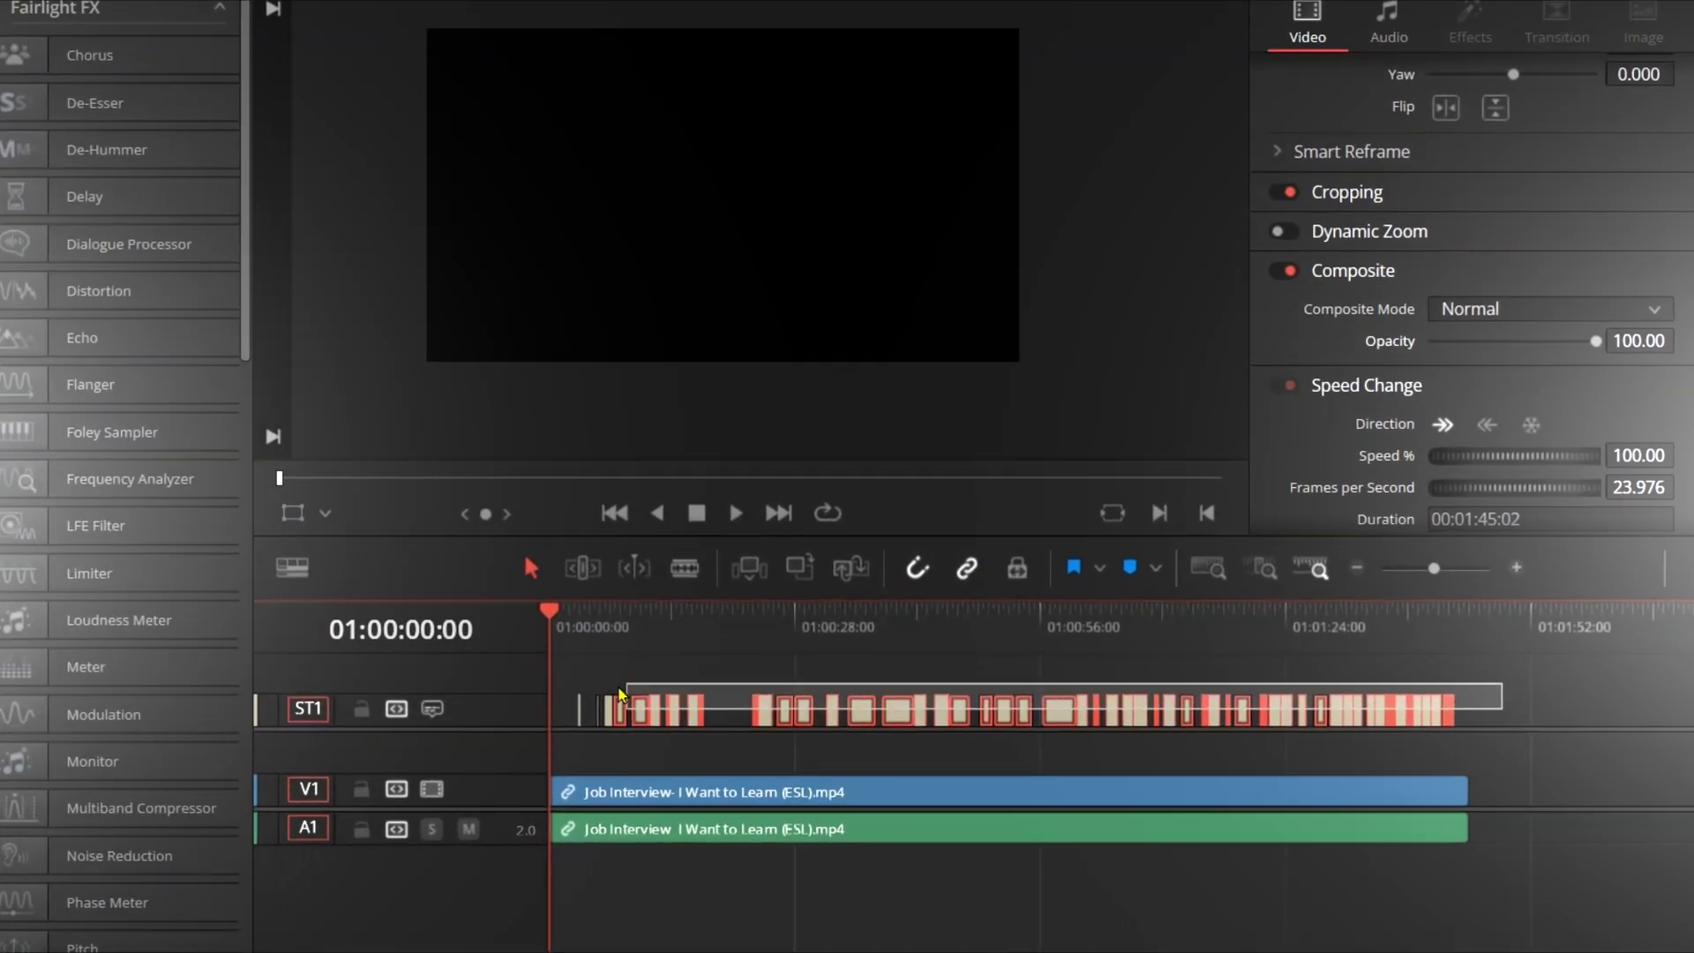
- Shift the ST1 subtitle clips earlier on the timeline and select the Hello subtitle
{"action": "left_click", "coordinate": [900, 711]}
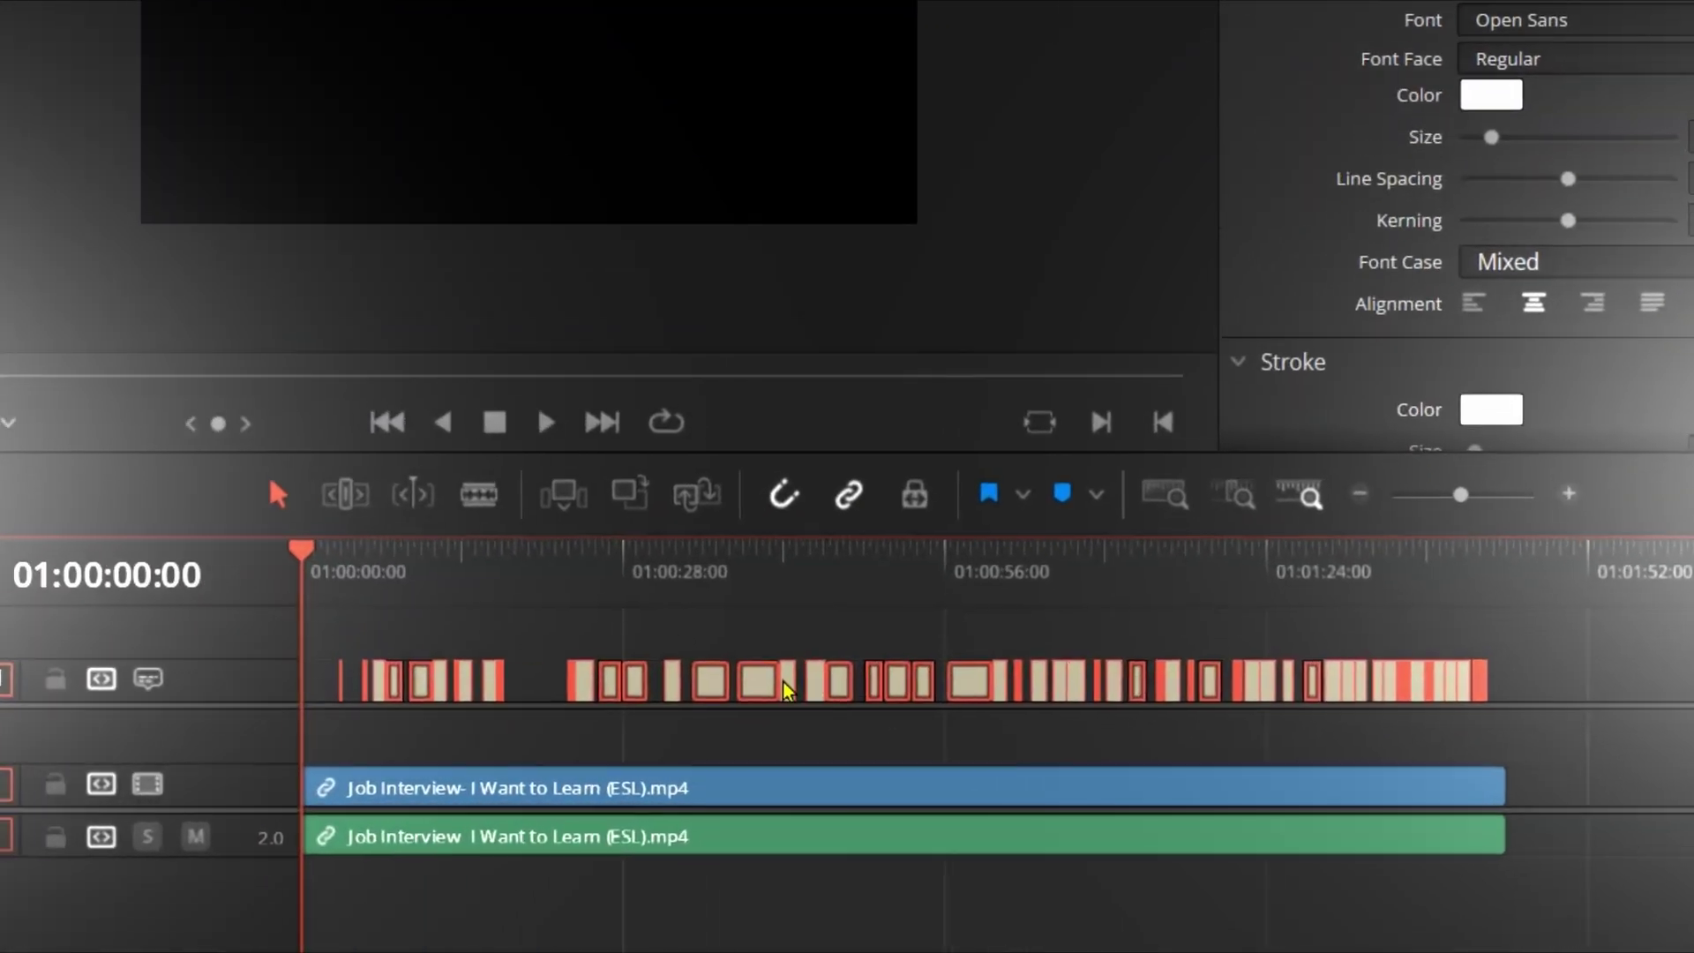
{"action": "left_click_drag", "start_coordinate": [788, 688], "coordinate": [734, 763]}
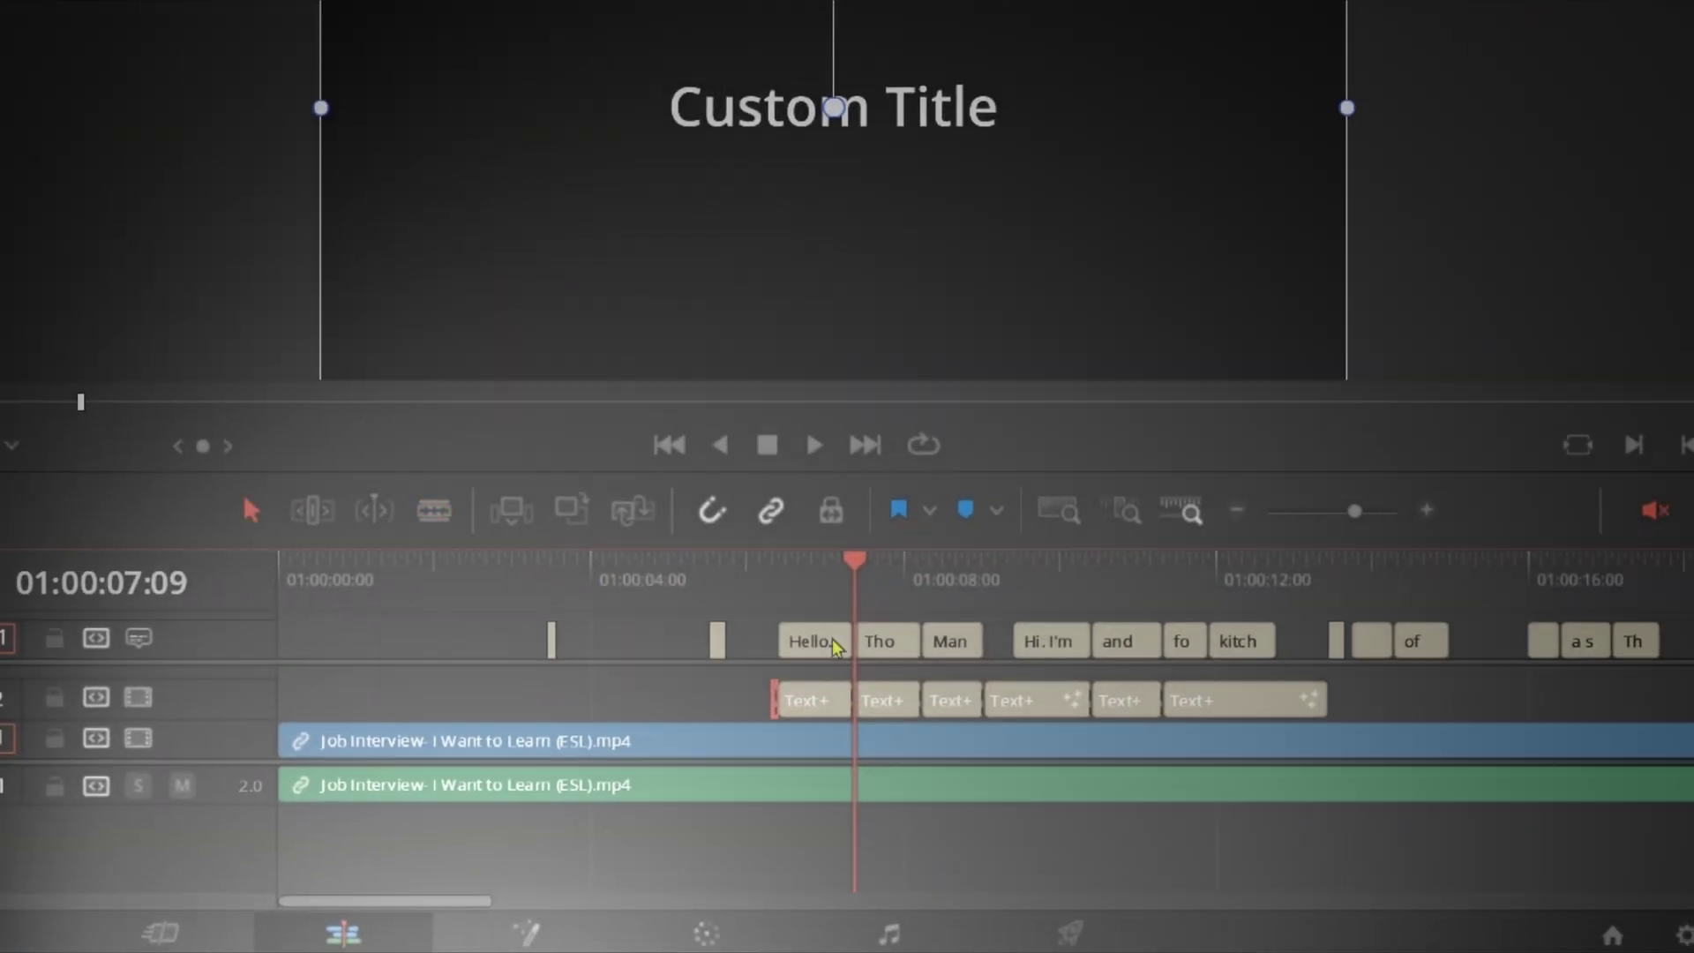
{"action": "left_click", "coordinate": [833, 642]}
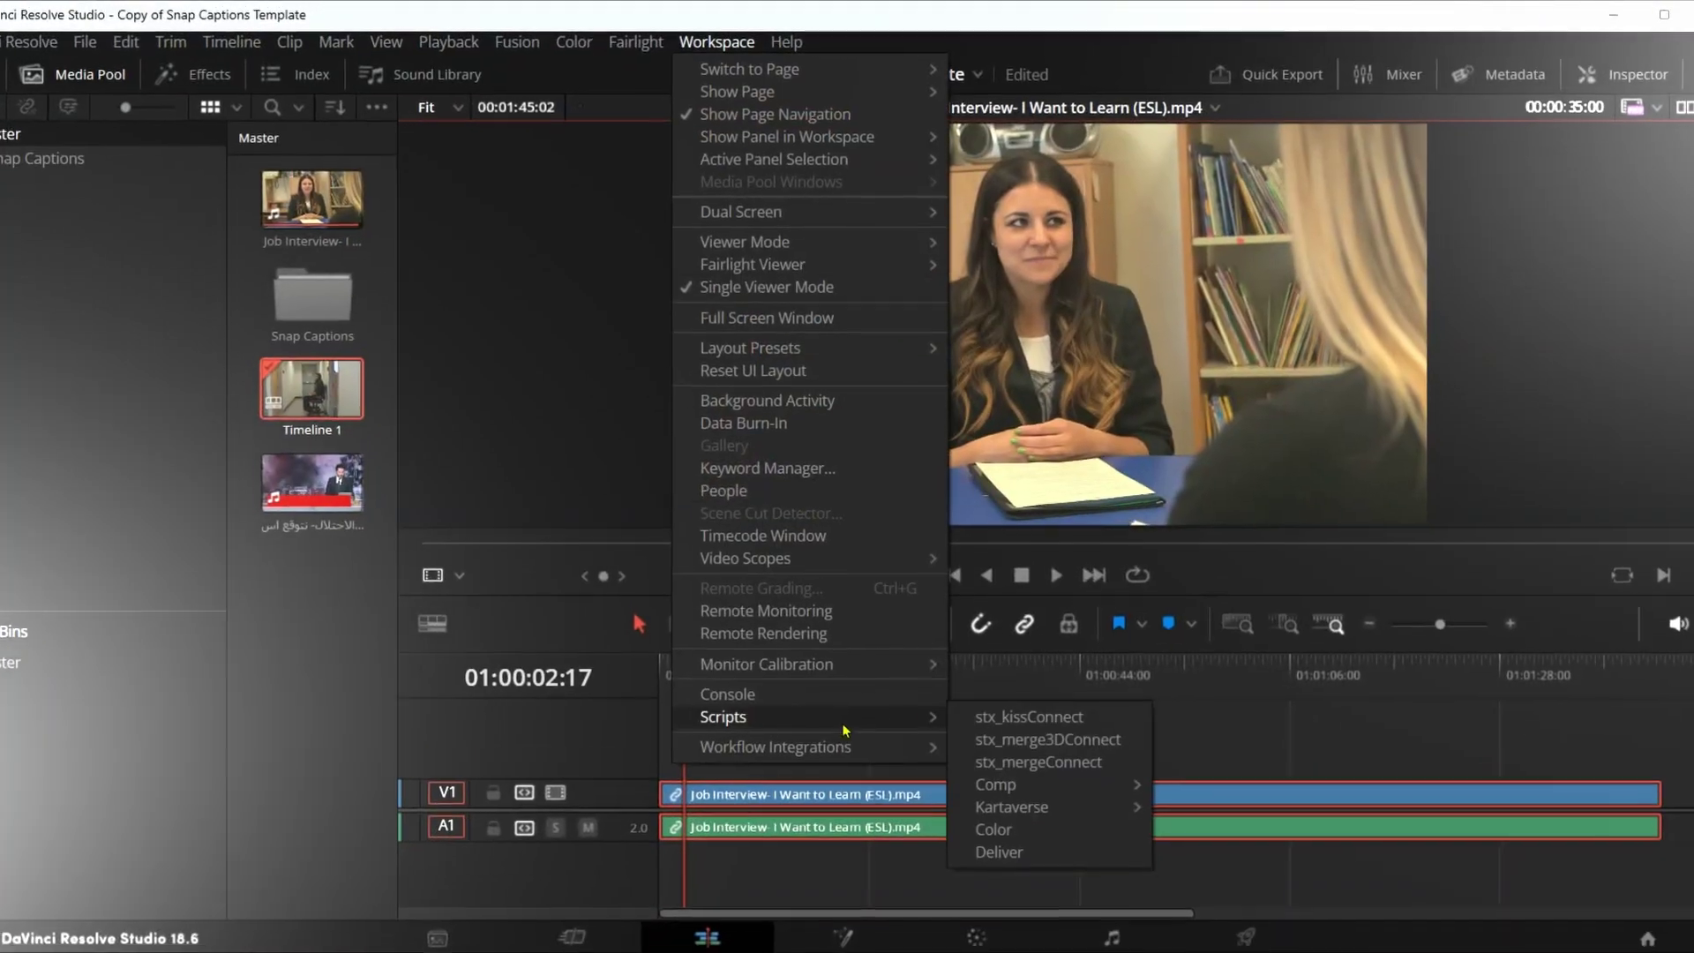
- Launch the Snap Captions script, then create subtitles from the interview clip's audio
{"action": "mouse_move", "coordinate": [995, 784]}
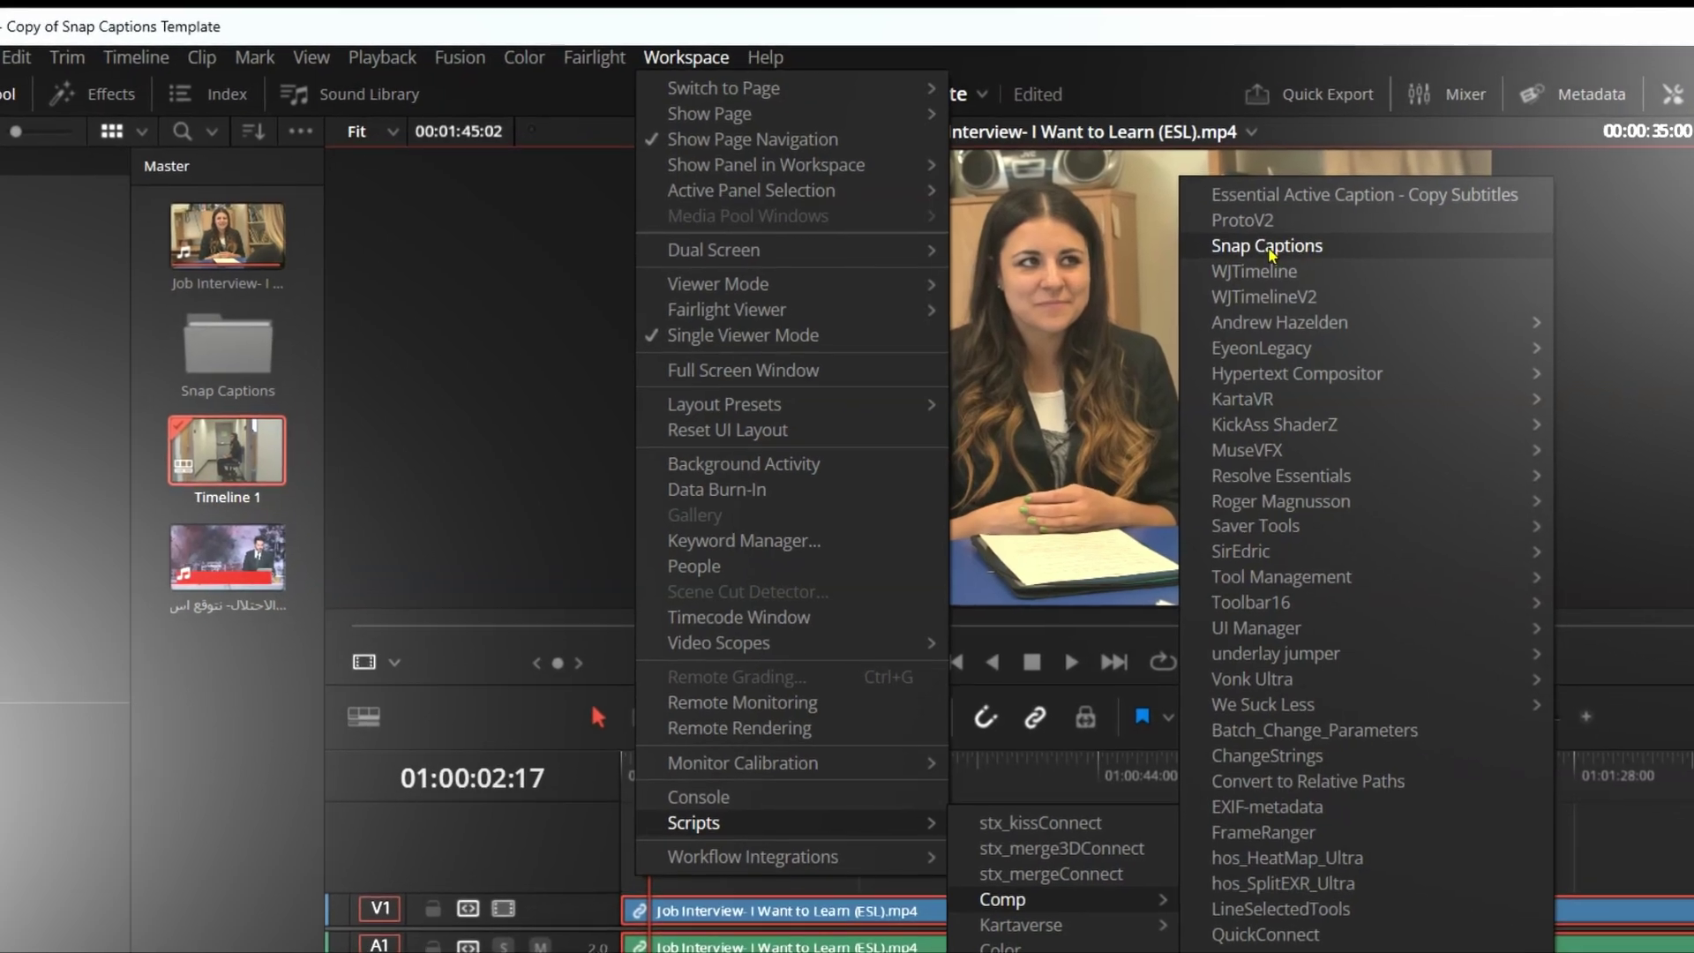
{"action": "left_click", "coordinate": [1270, 251]}
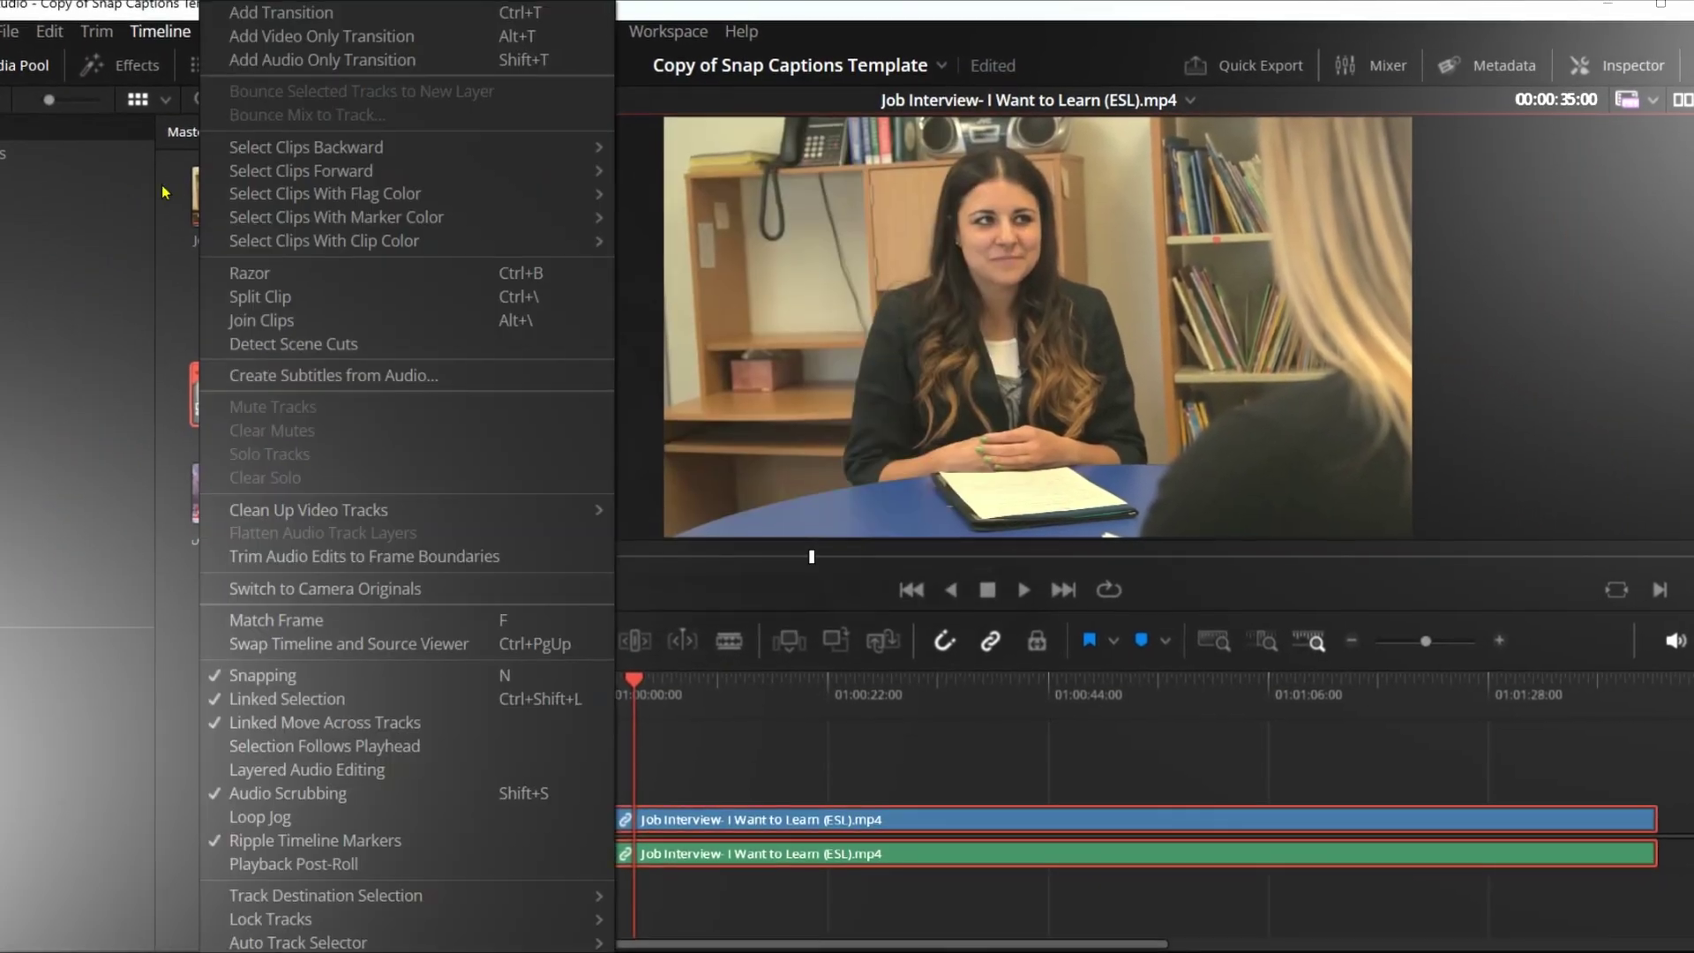
{"action": "left_click", "coordinate": [315, 374]}
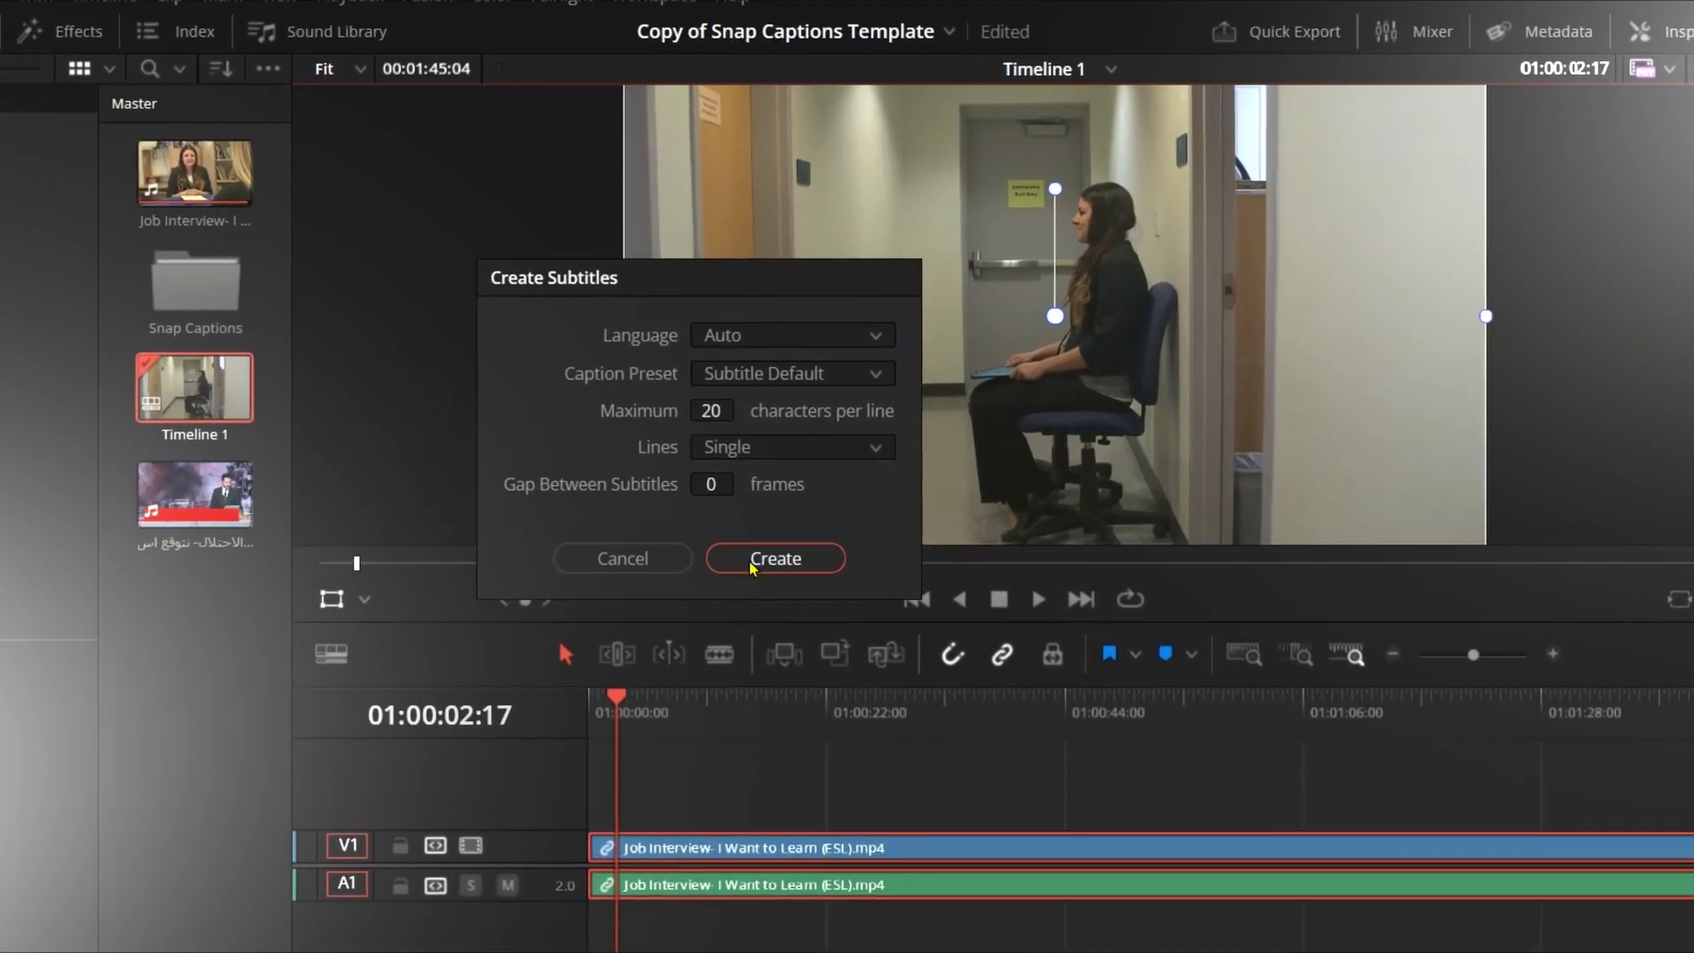
{"action": "left_click", "coordinate": [753, 564]}
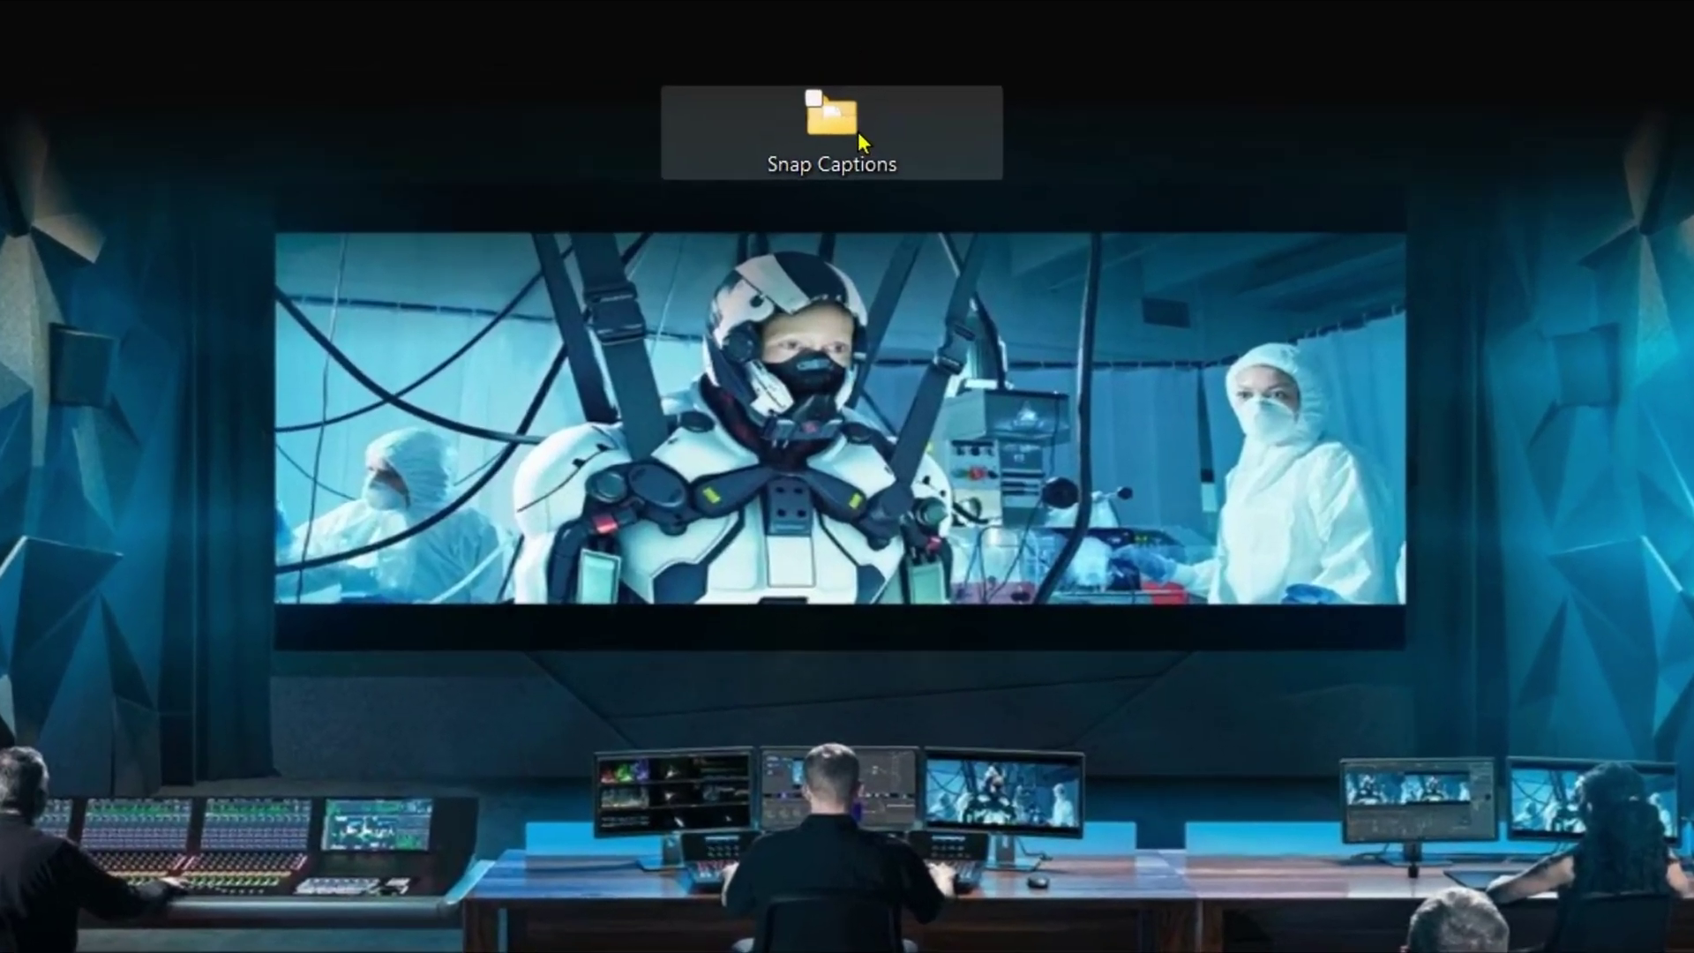
- Open the desktop Snap Captions folder showing automagic.drfx, README, the template .drp and Snap Captions.lua
{"action": "double_click", "coordinate": [839, 88]}
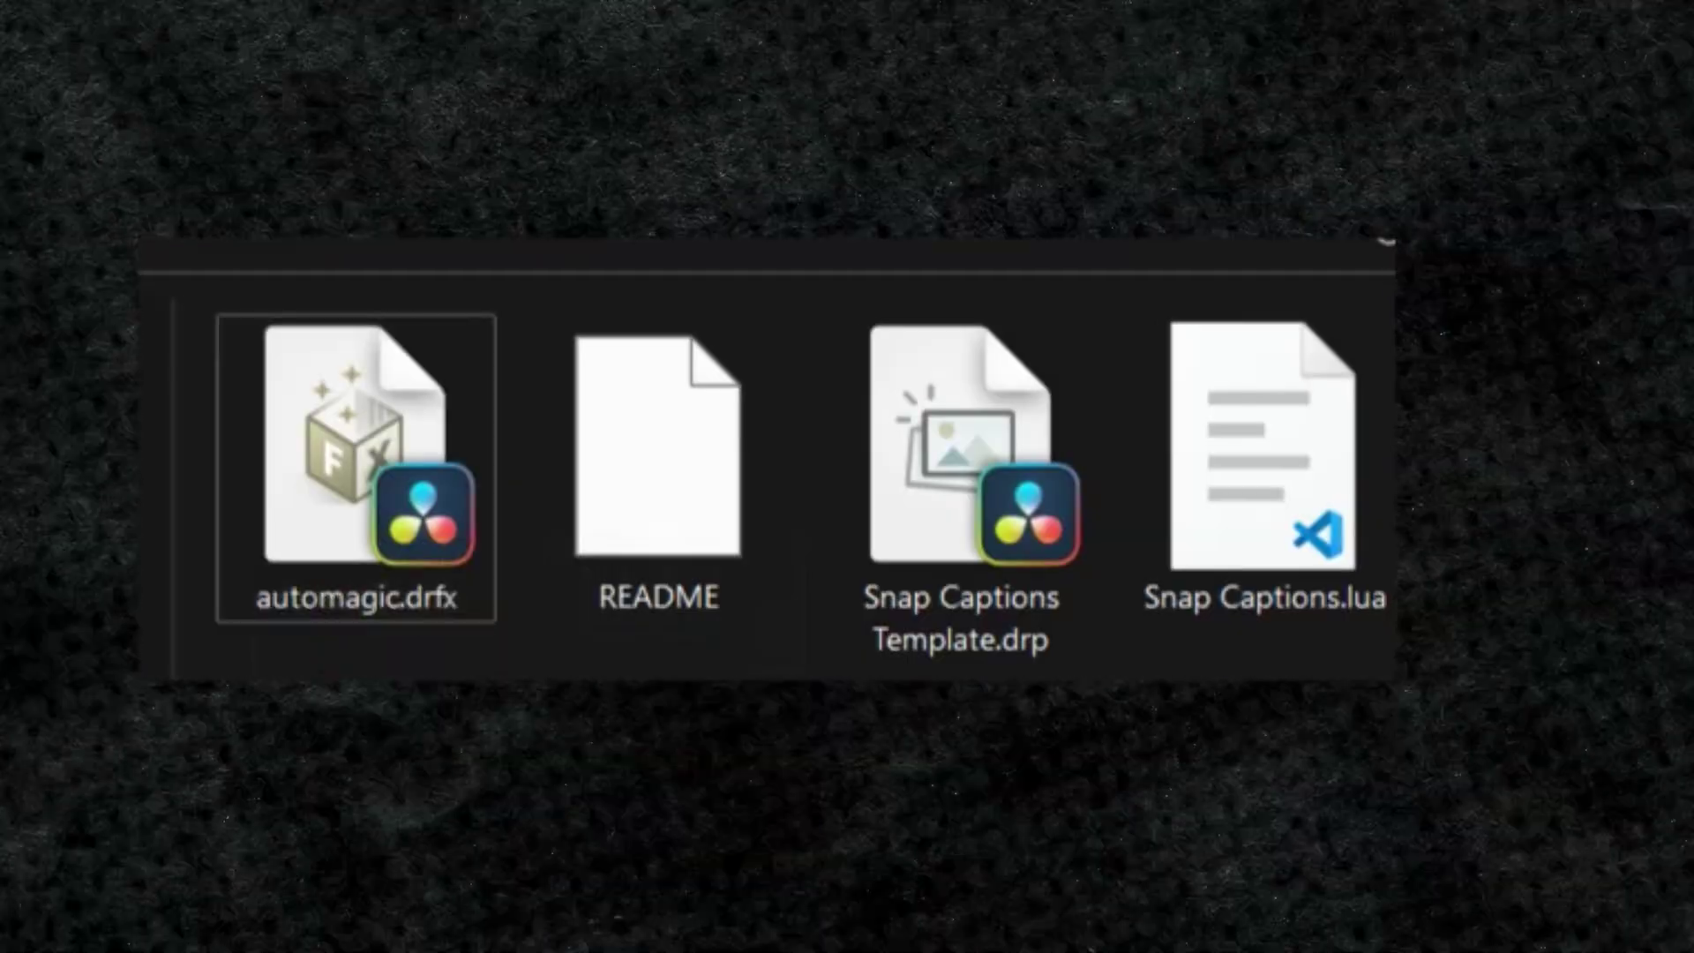
- Open Snap Captions Template.drp, keeping the suggested name 'Copy of Snap Captions Template'
{"action": "mouse_move", "coordinate": [982, 507]}
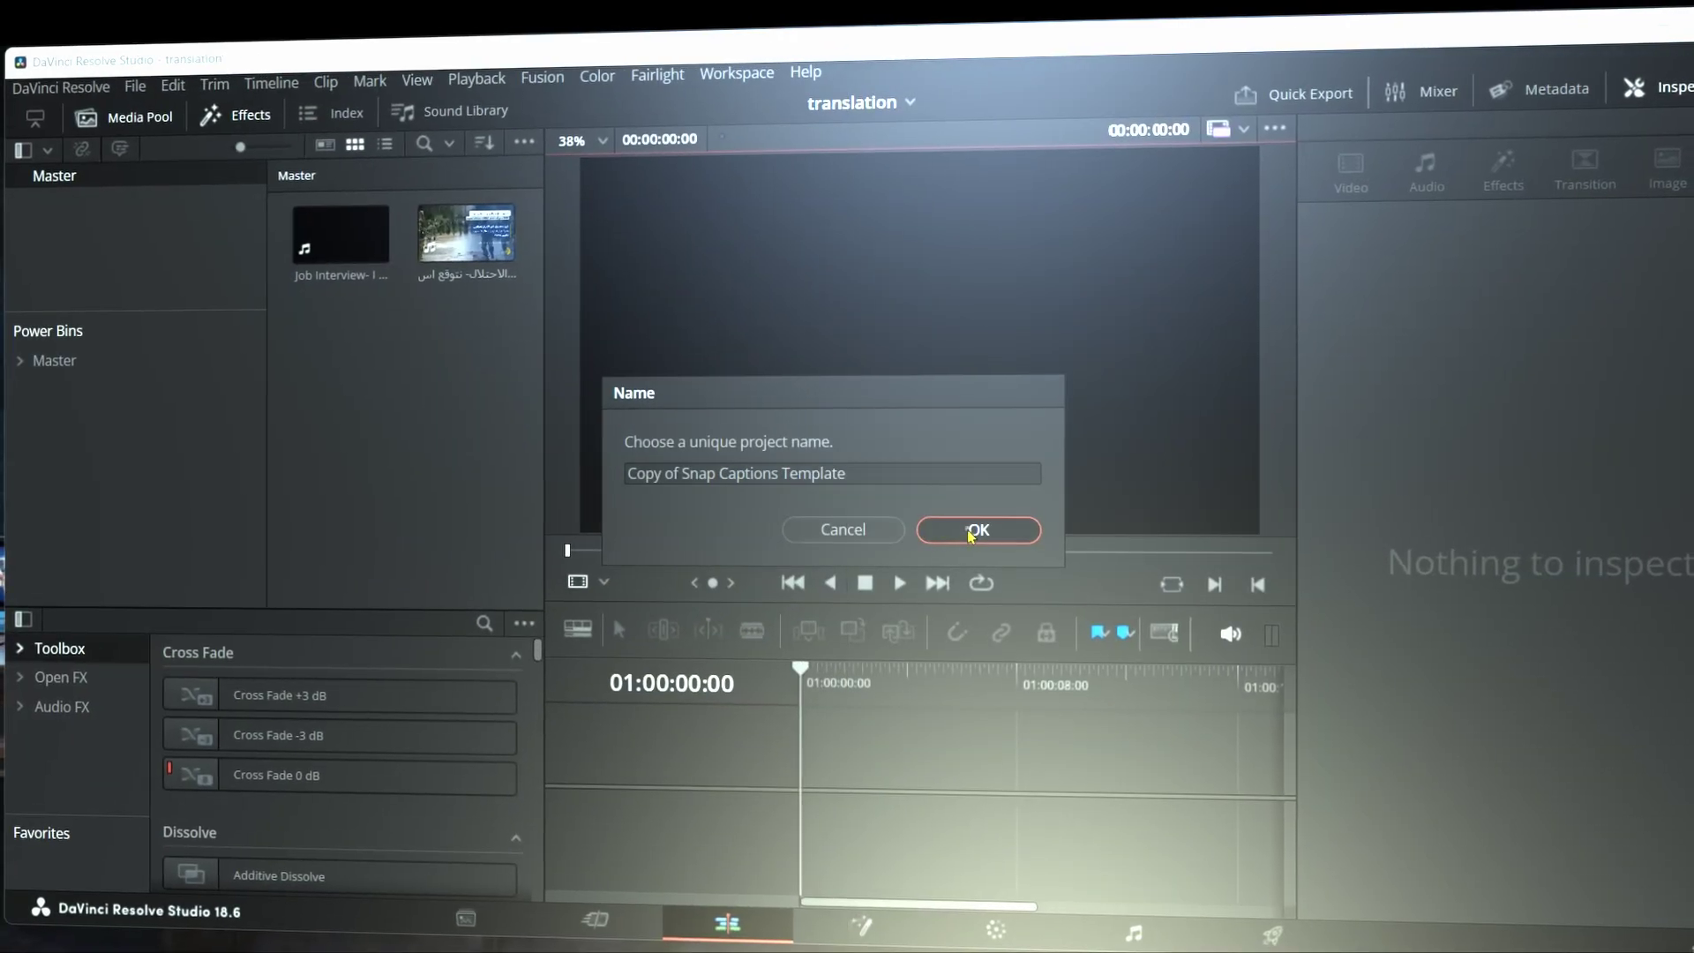
{"action": "left_click", "coordinate": [970, 532]}
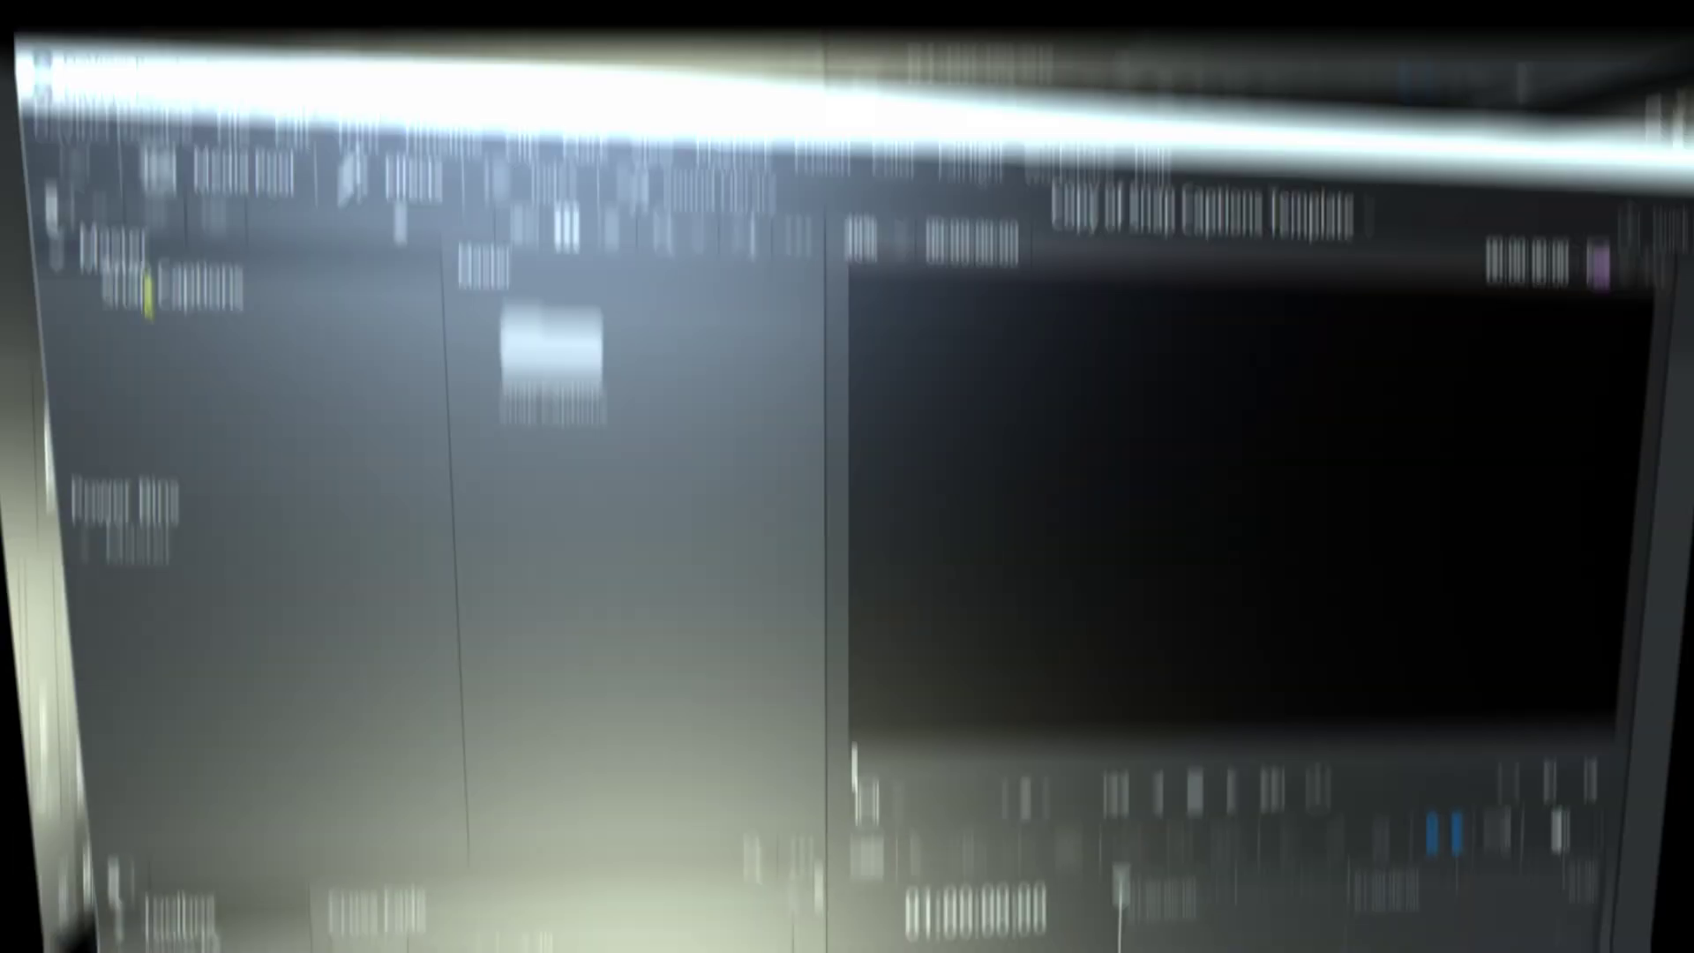
{"action": "left_click", "coordinate": [183, 225]}
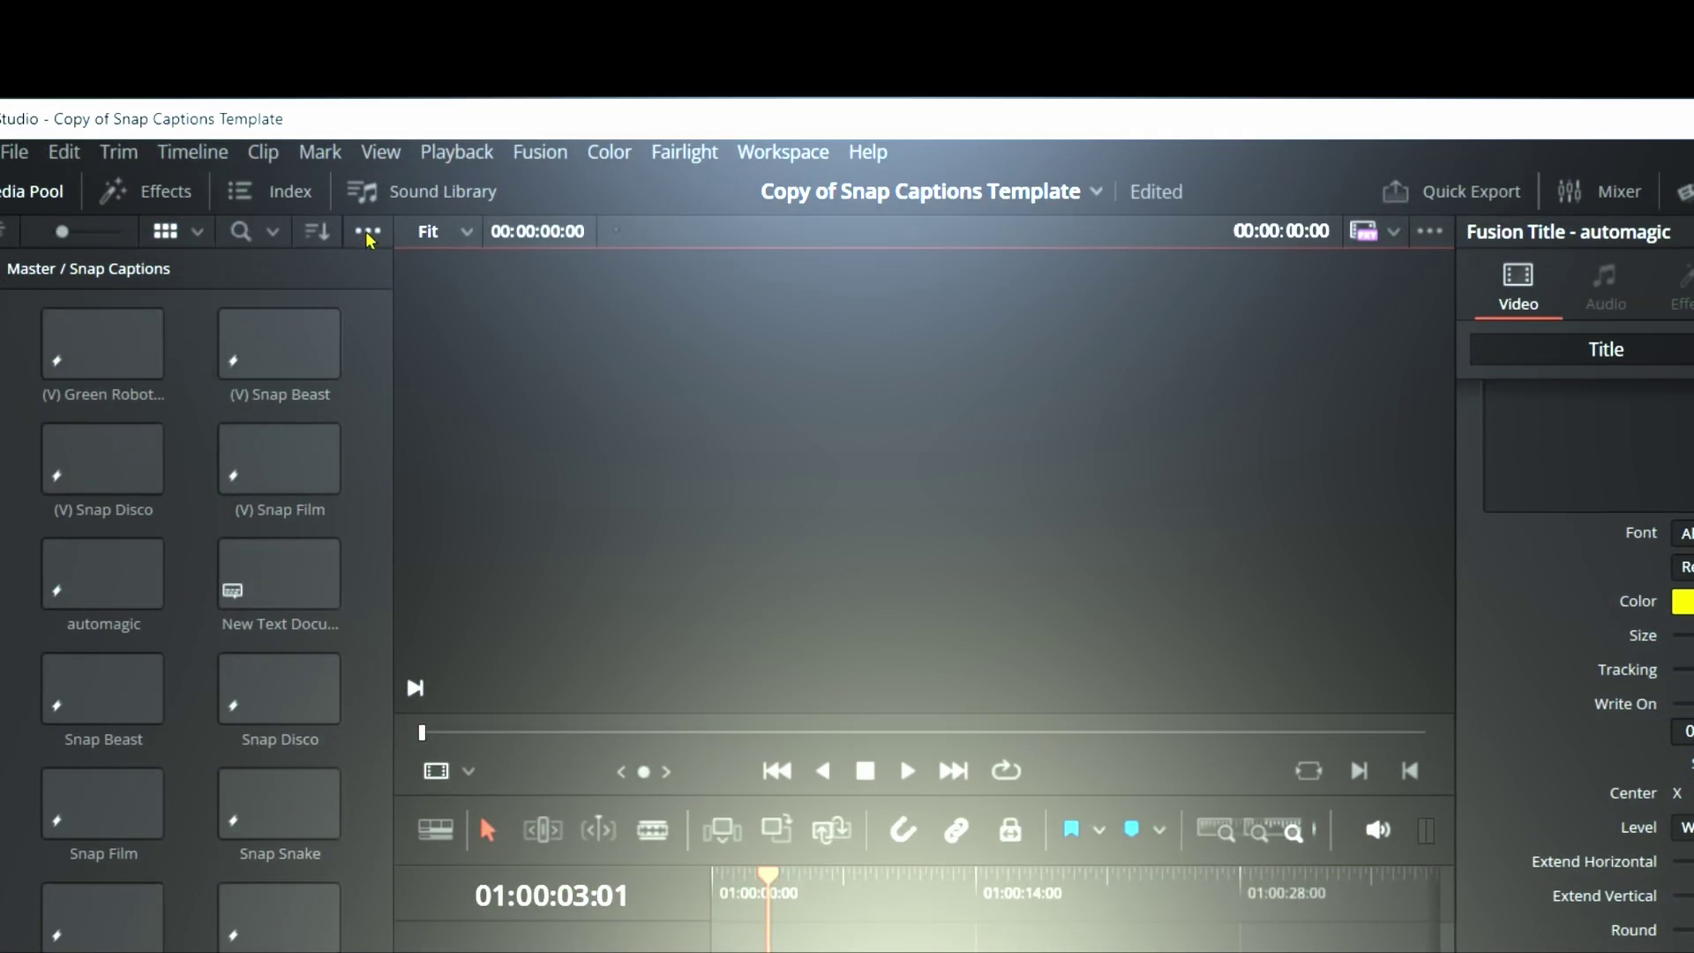
- Turn on Show Power Bins and place the Snap Captions bin under Power Bins > Master
{"action": "left_click", "coordinate": [368, 232]}
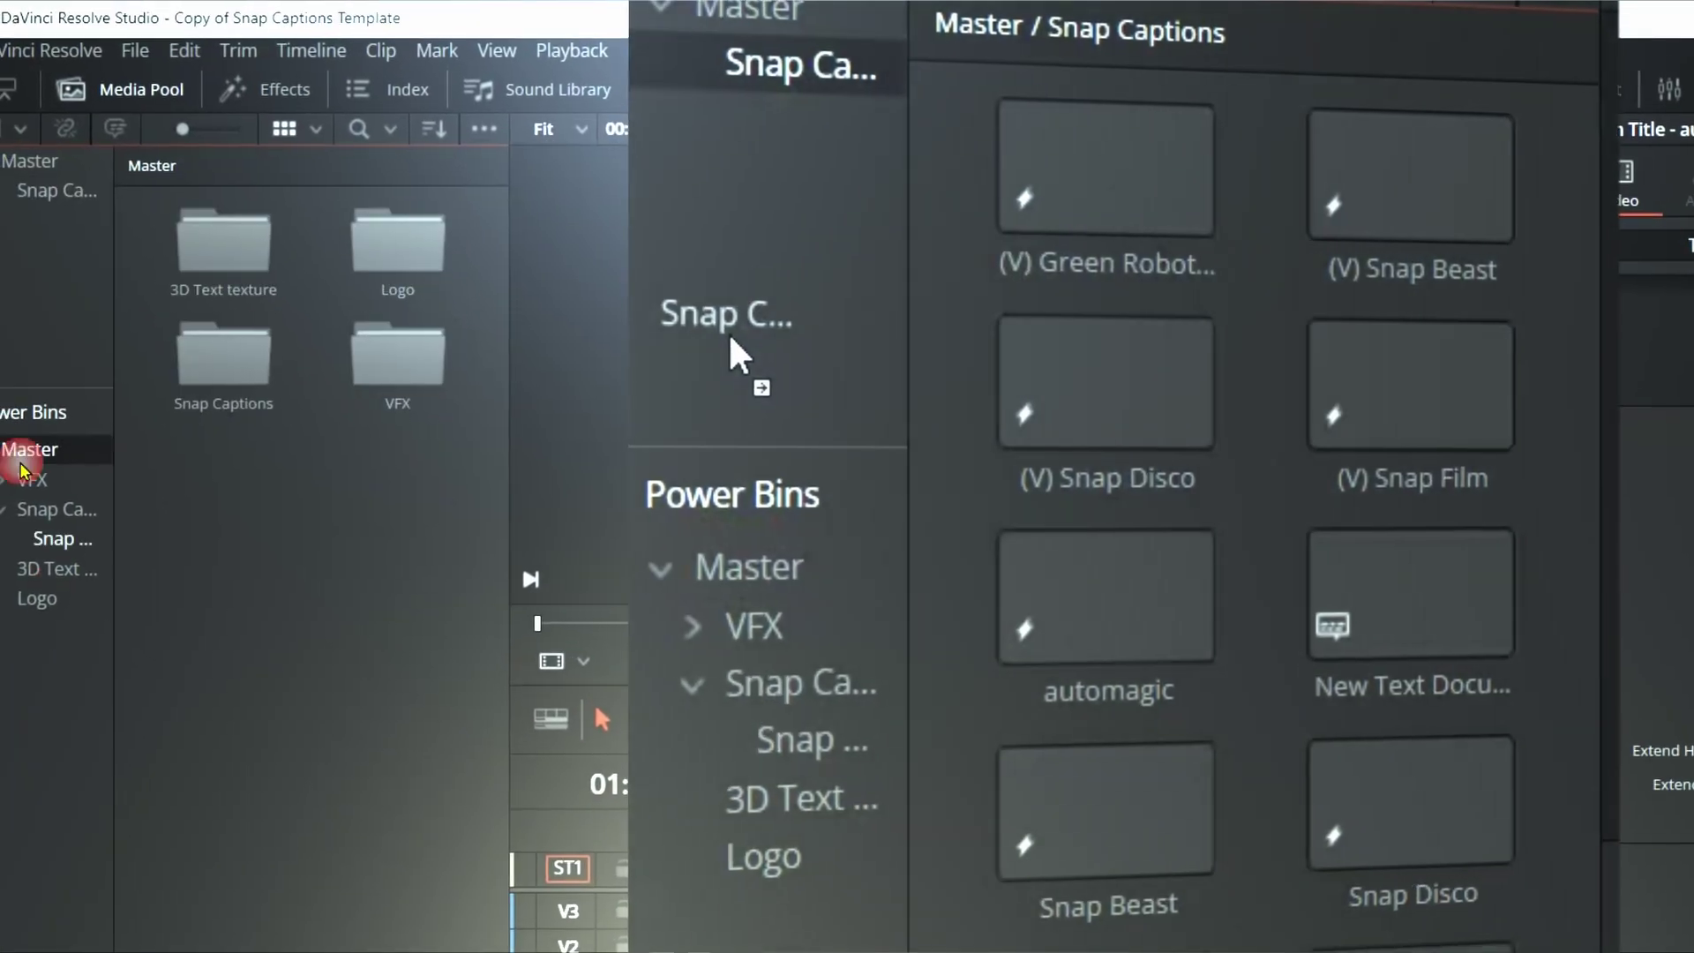
{"action": "left_click_drag", "start_coordinate": [729, 335], "coordinate": [735, 411]}
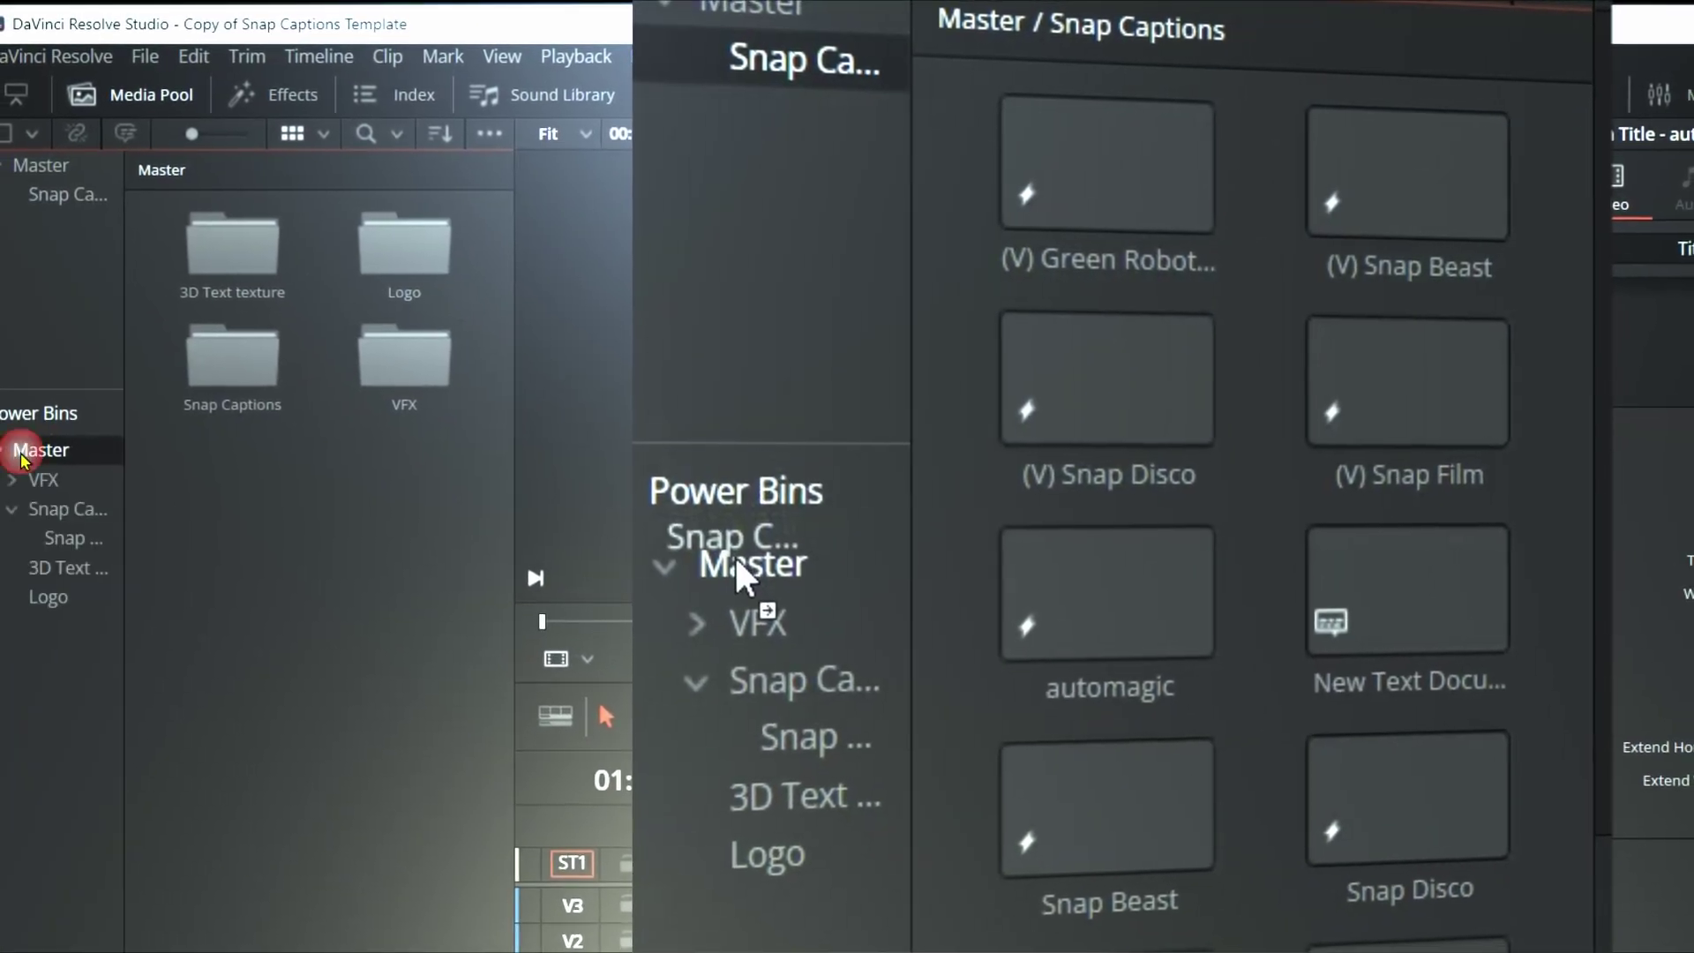
{"action": "left_click_drag", "start_coordinate": [739, 565], "coordinate": [741, 566]}
{"action": "left_click_drag", "start_coordinate": [66, 194], "coordinate": [35, 248]}
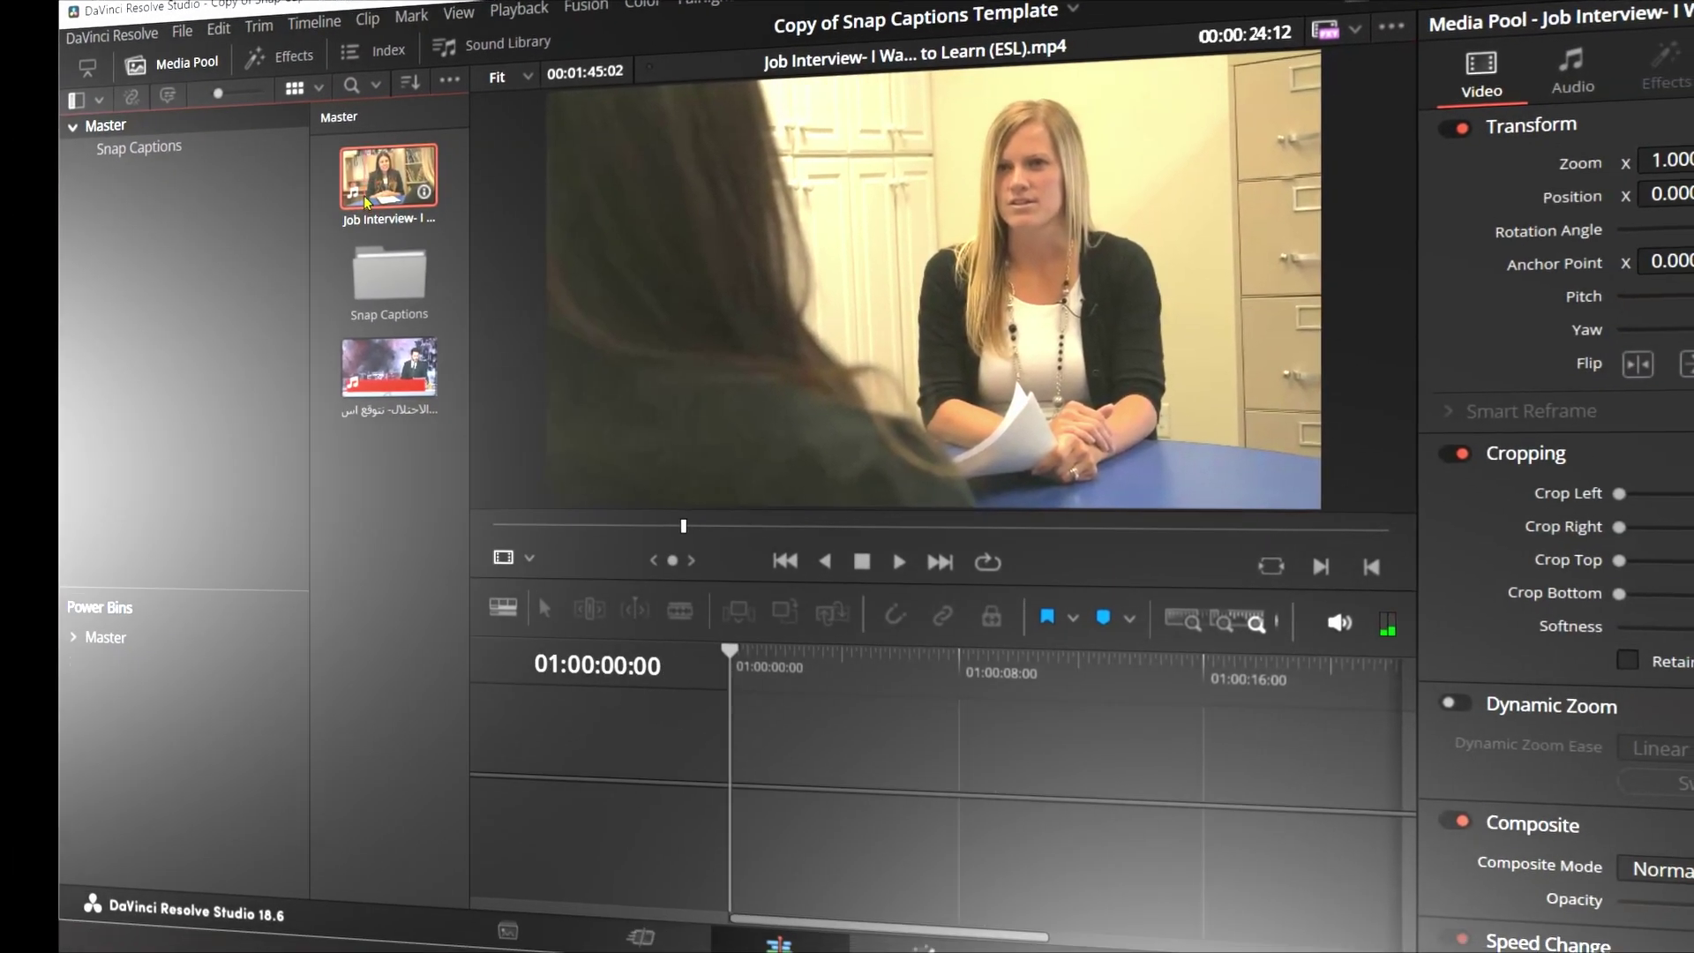
- Build Timeline 1 from the Job Interview clip and create subtitles from audio, maximum 20 characters per line
{"action": "left_click_drag", "start_coordinate": [550, 347], "coordinate": [671, 503]}
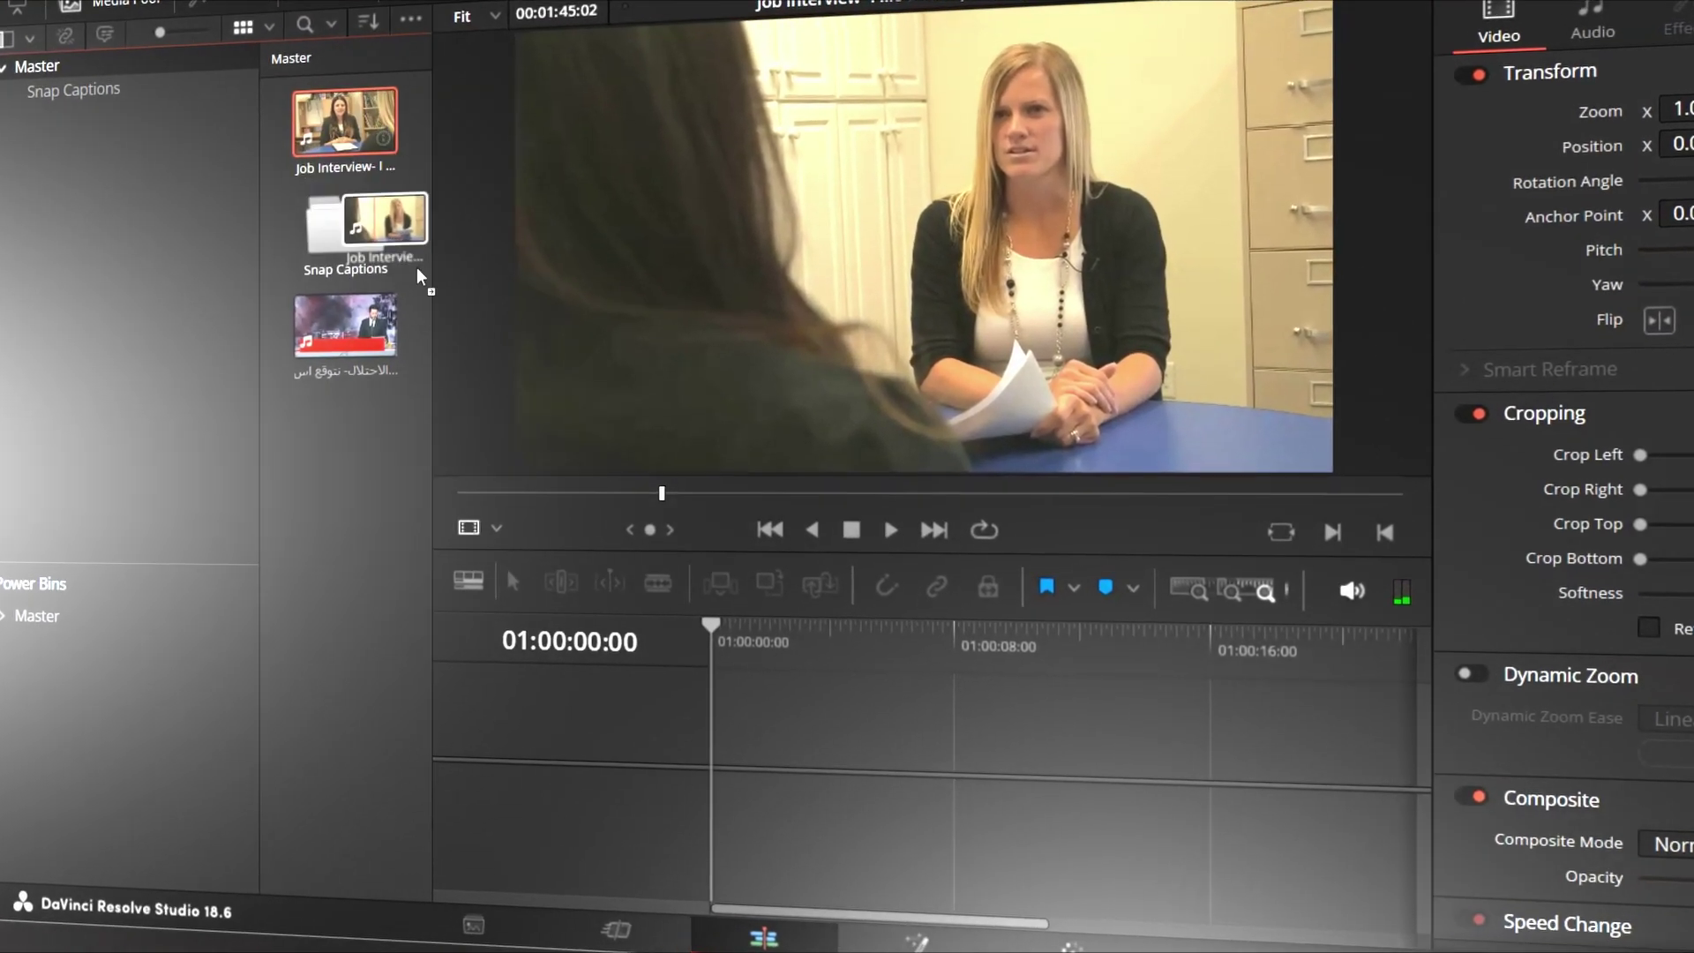
{"action": "mouse_move", "coordinate": [419, 273]}
{"action": "left_mouse_down"}
{"action": "mouse_move", "coordinate": [778, 776]}
{"action": "mouse_move", "coordinate": [769, 749]}
{"action": "left_mouse_up"}
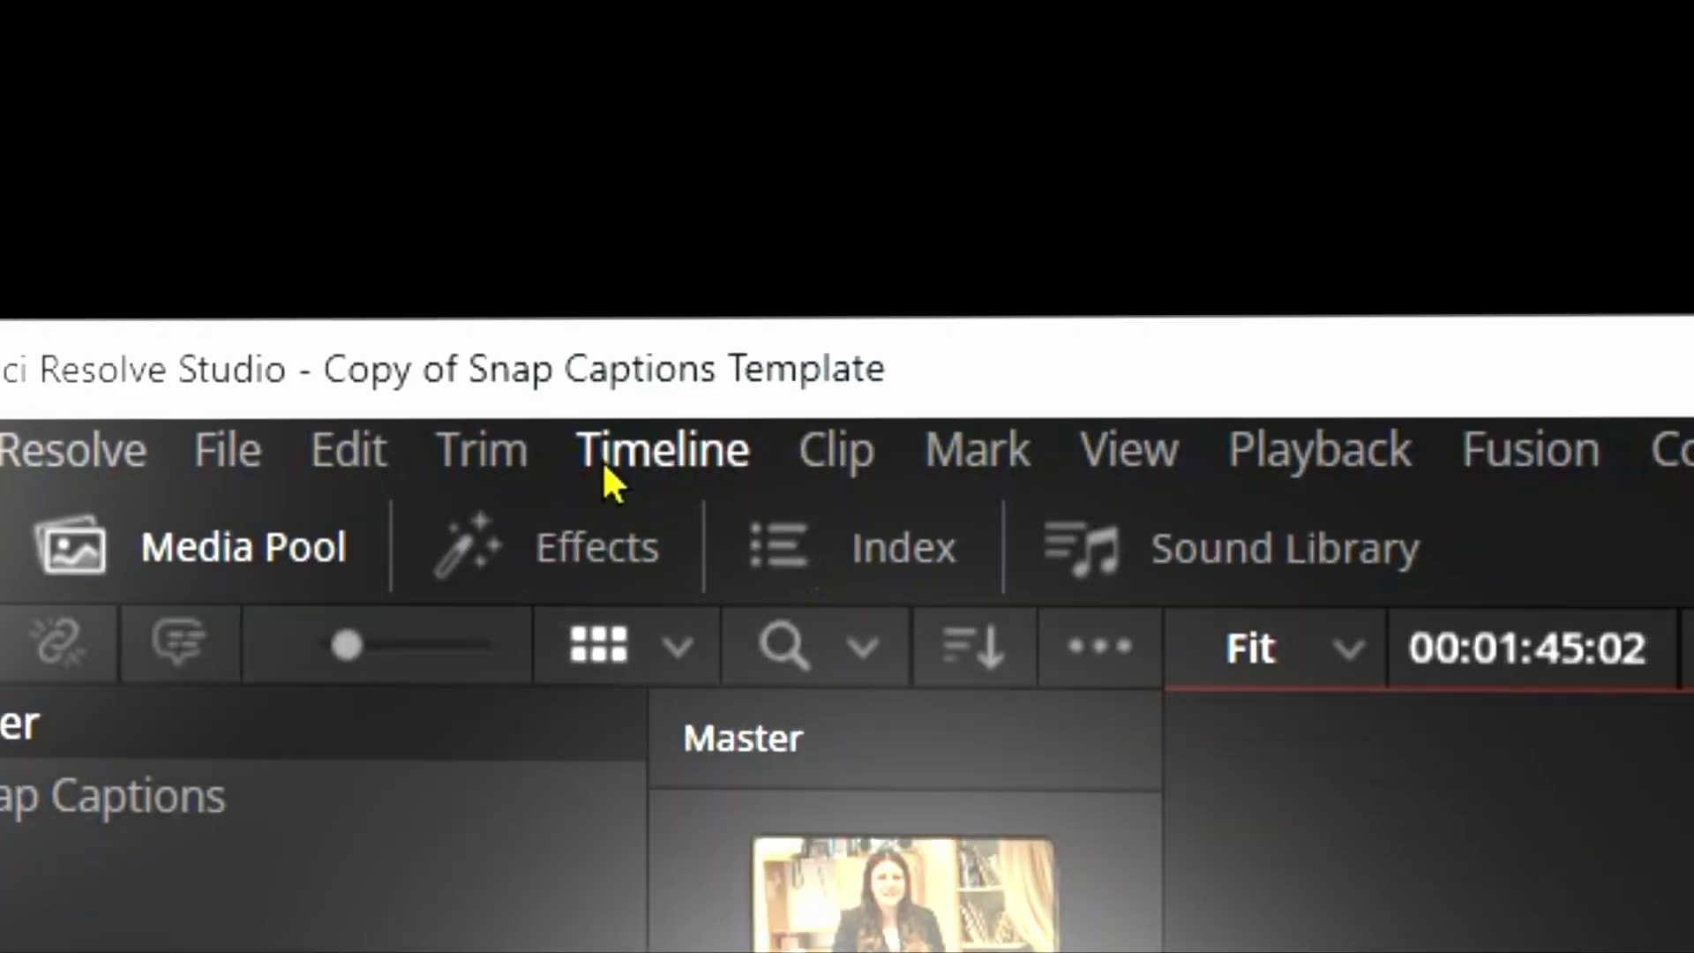
{"action": "left_click", "coordinate": [606, 473]}
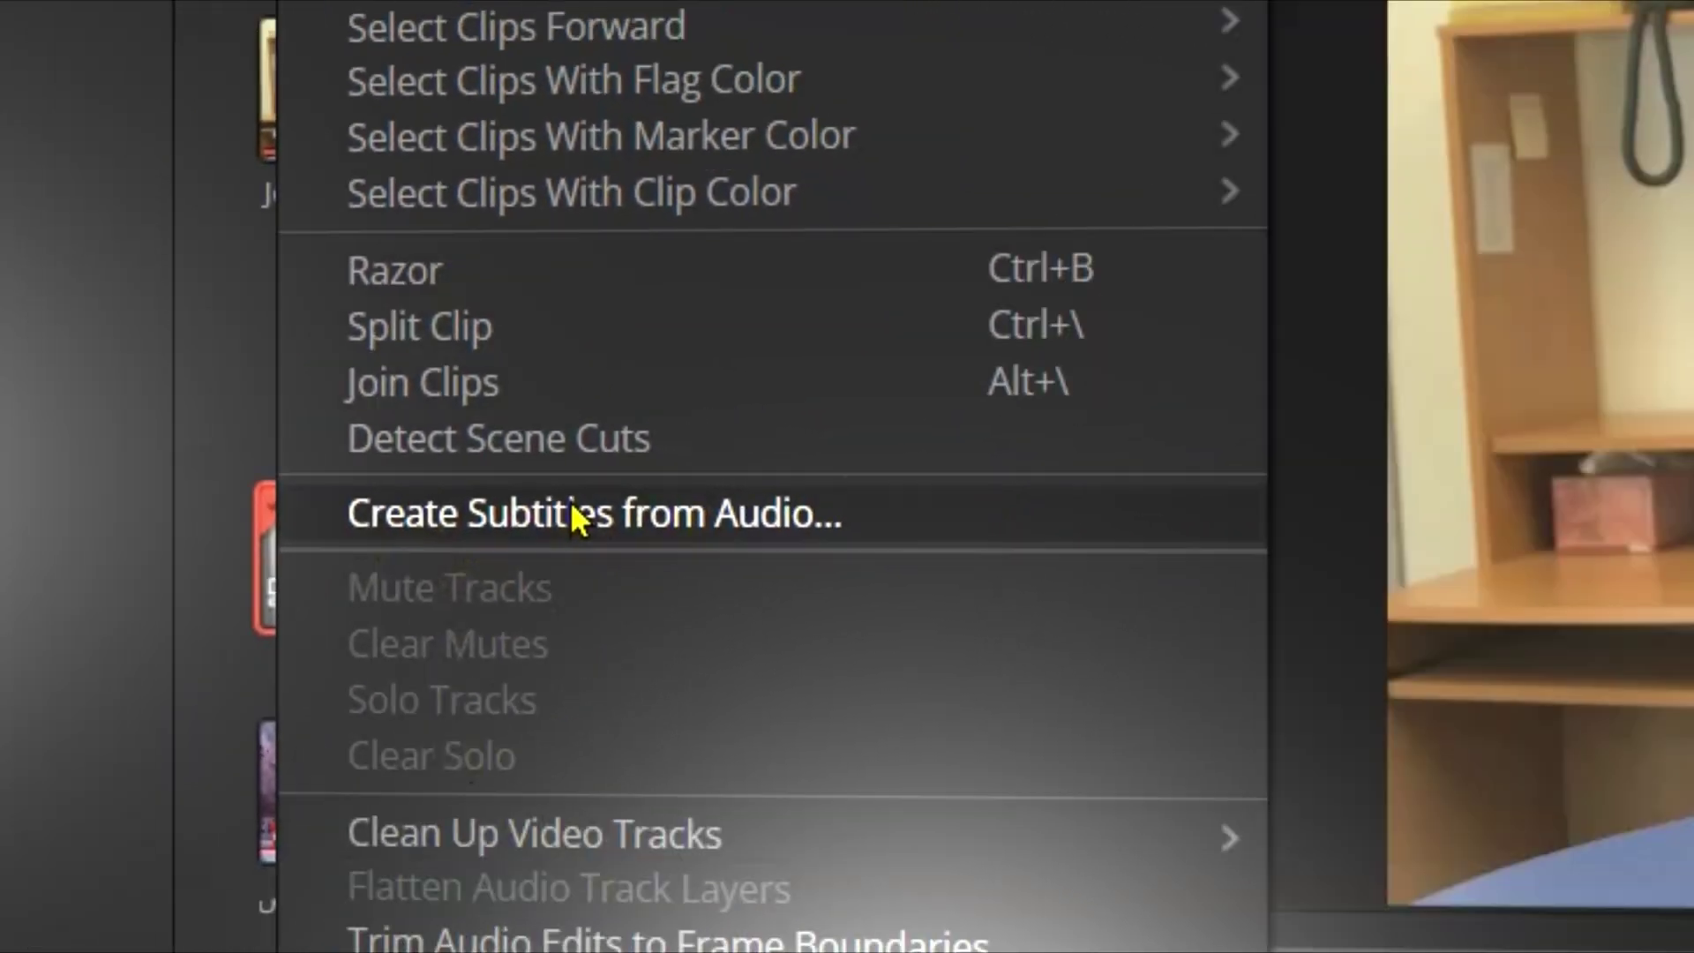
{"action": "left_click", "coordinate": [722, 501]}
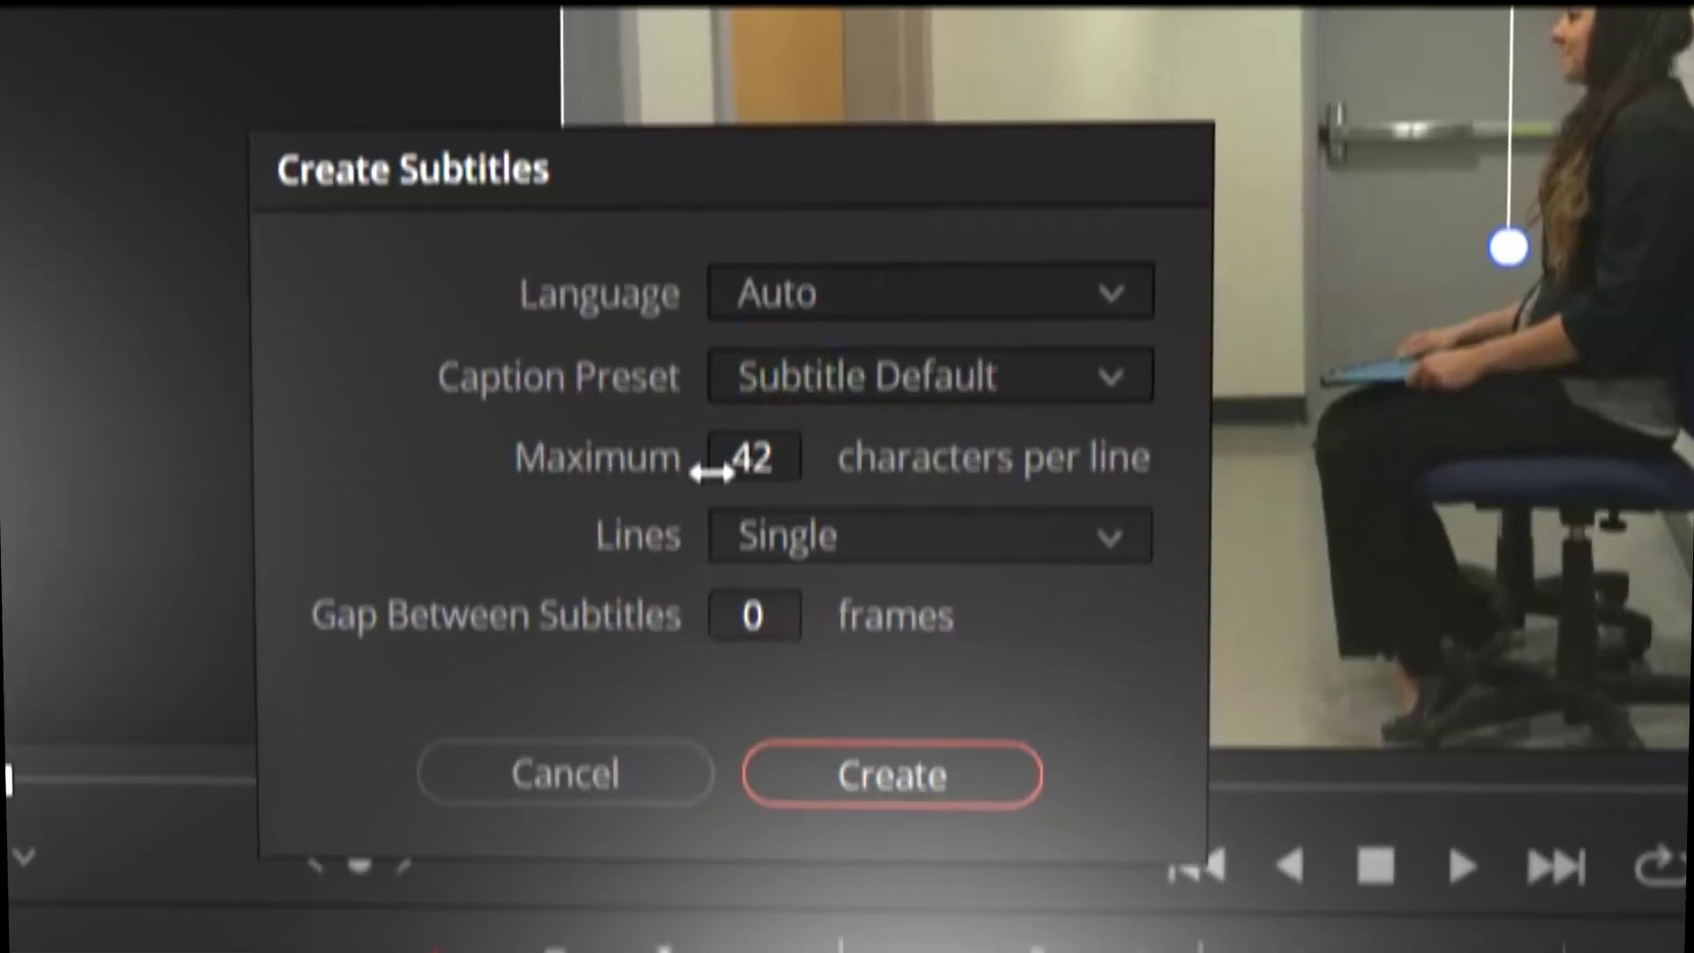
{"action": "left_click_drag", "start_coordinate": [882, 491], "coordinate": [847, 491]}
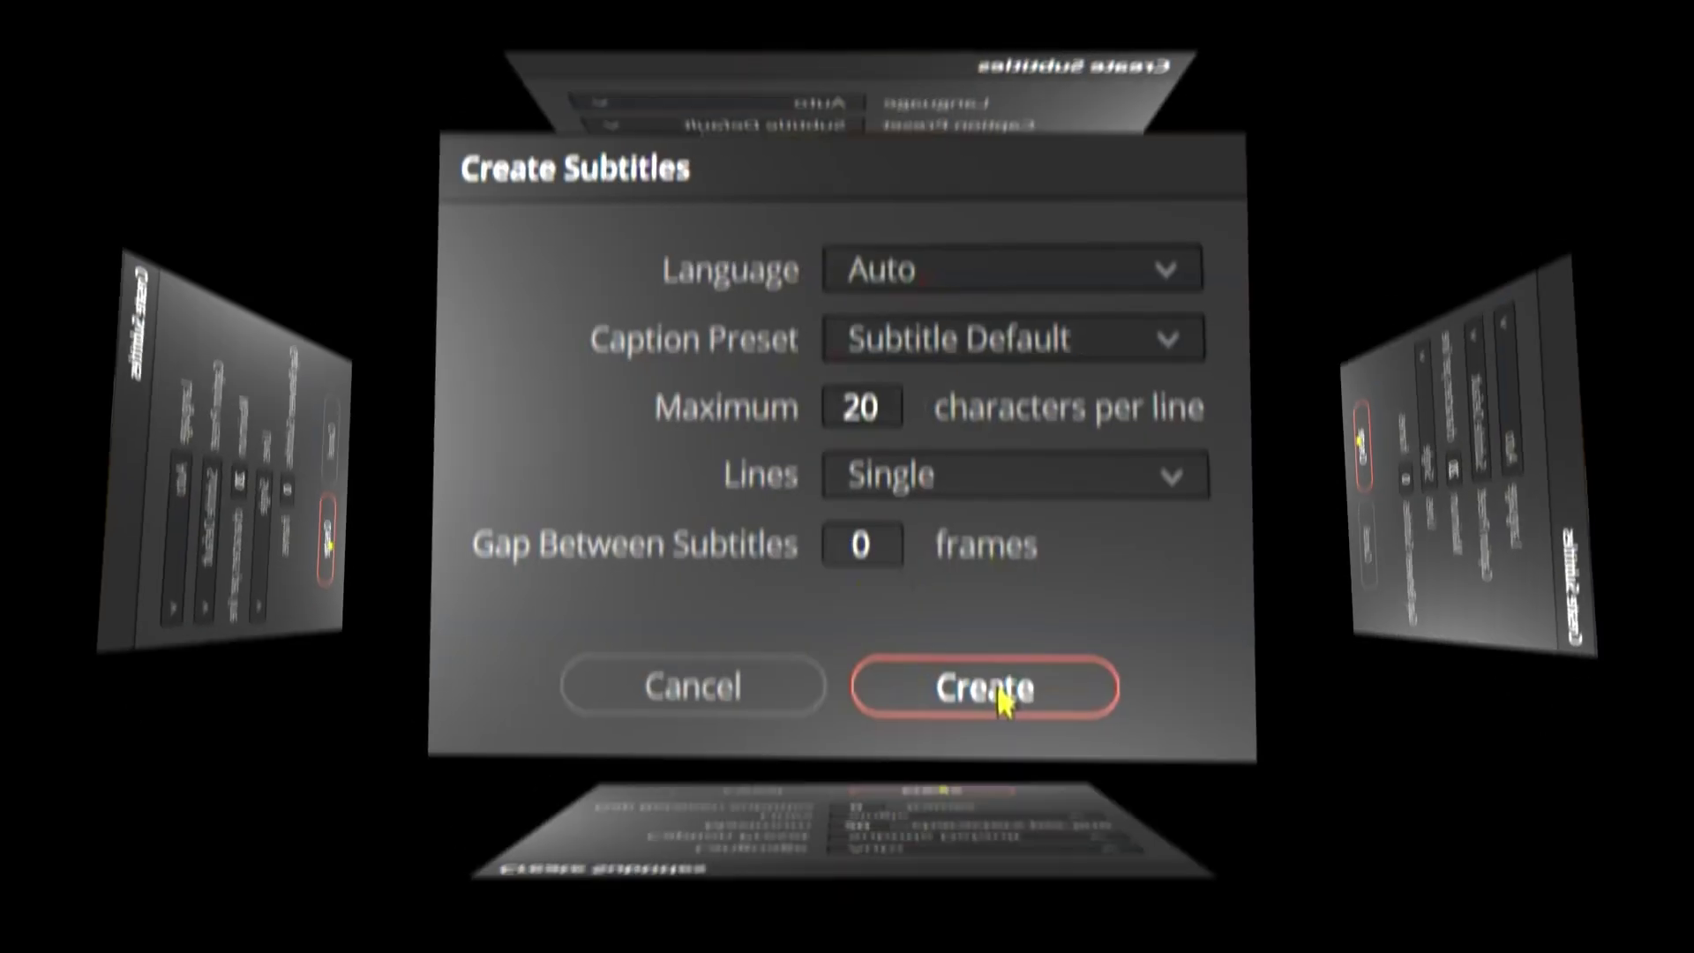
{"action": "left_click", "coordinate": [996, 737]}
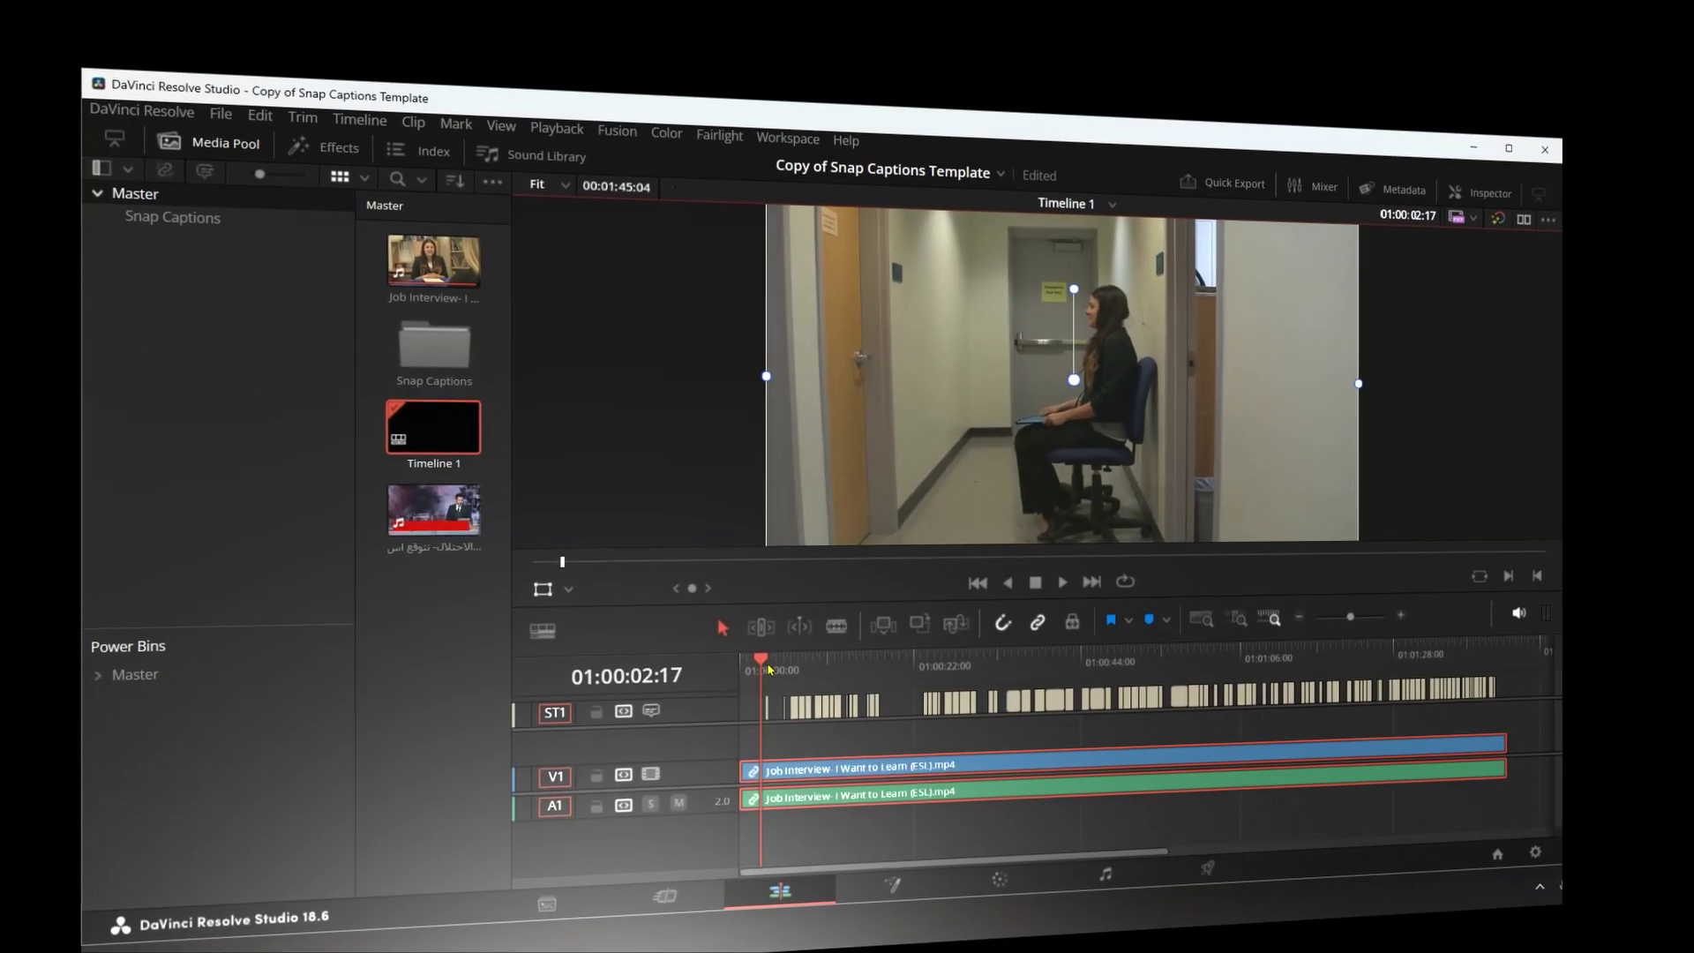
{"action": "left_click_drag", "start_coordinate": [1332, 668], "coordinate": [789, 617]}
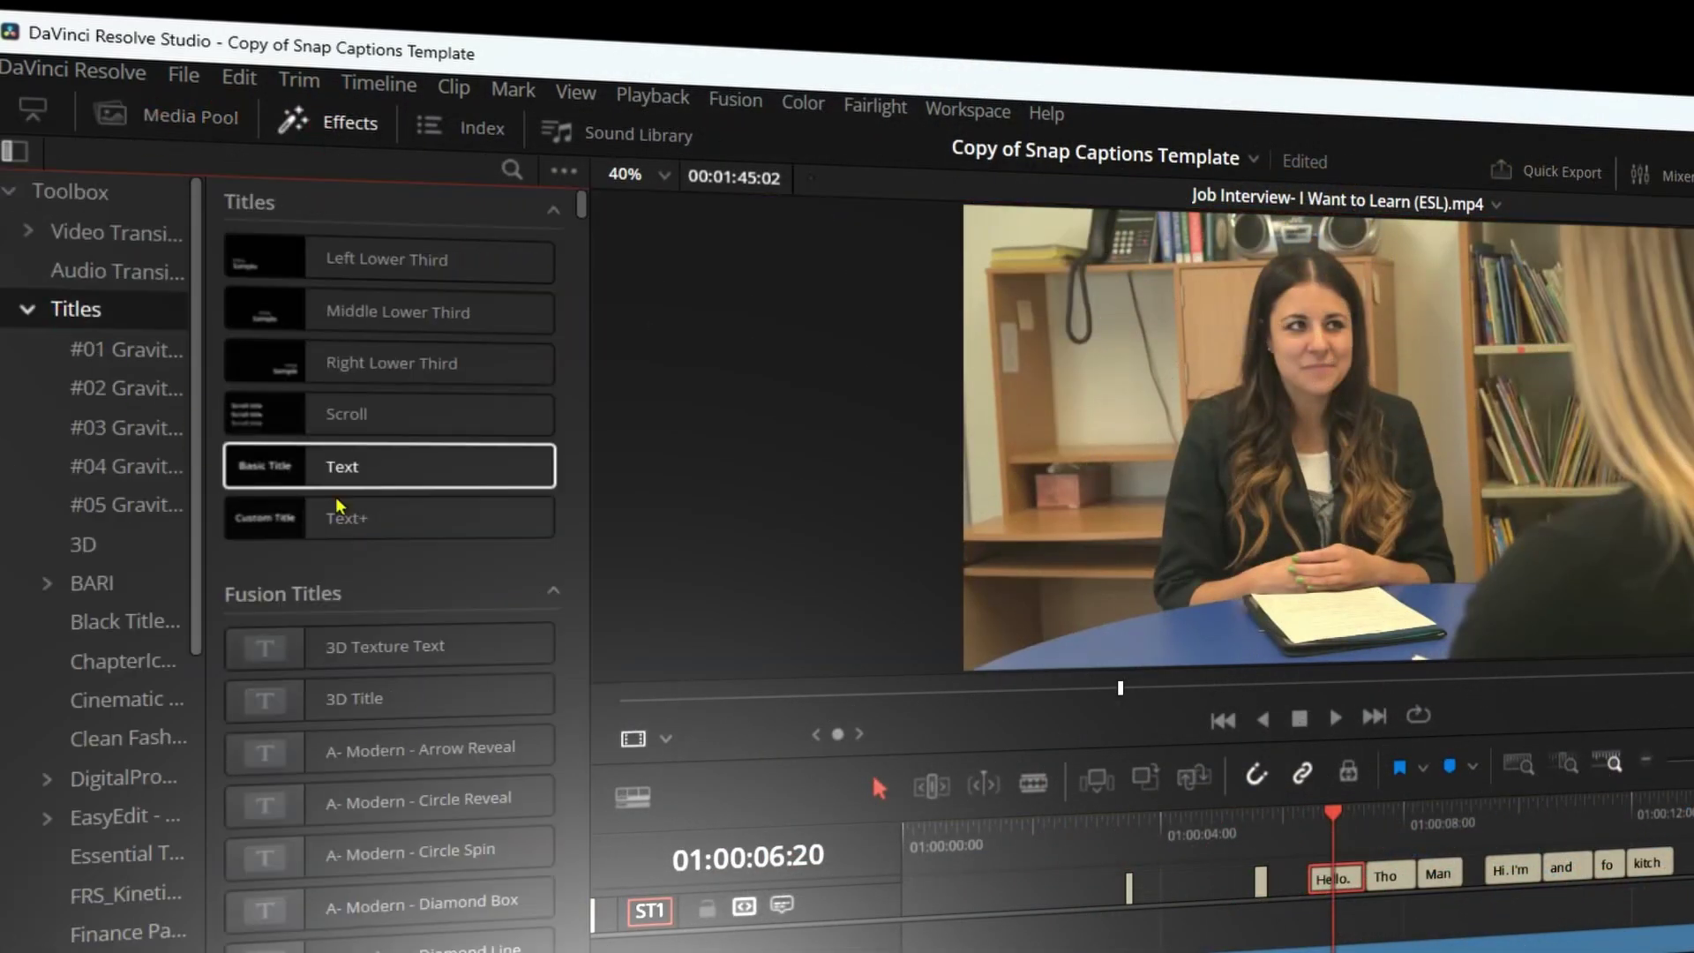
- Place a Text+ title at the start of V2, save it into the Snap Captions bin, and select it
{"action": "left_click_drag", "start_coordinate": [296, 524], "coordinate": [1007, 776]}
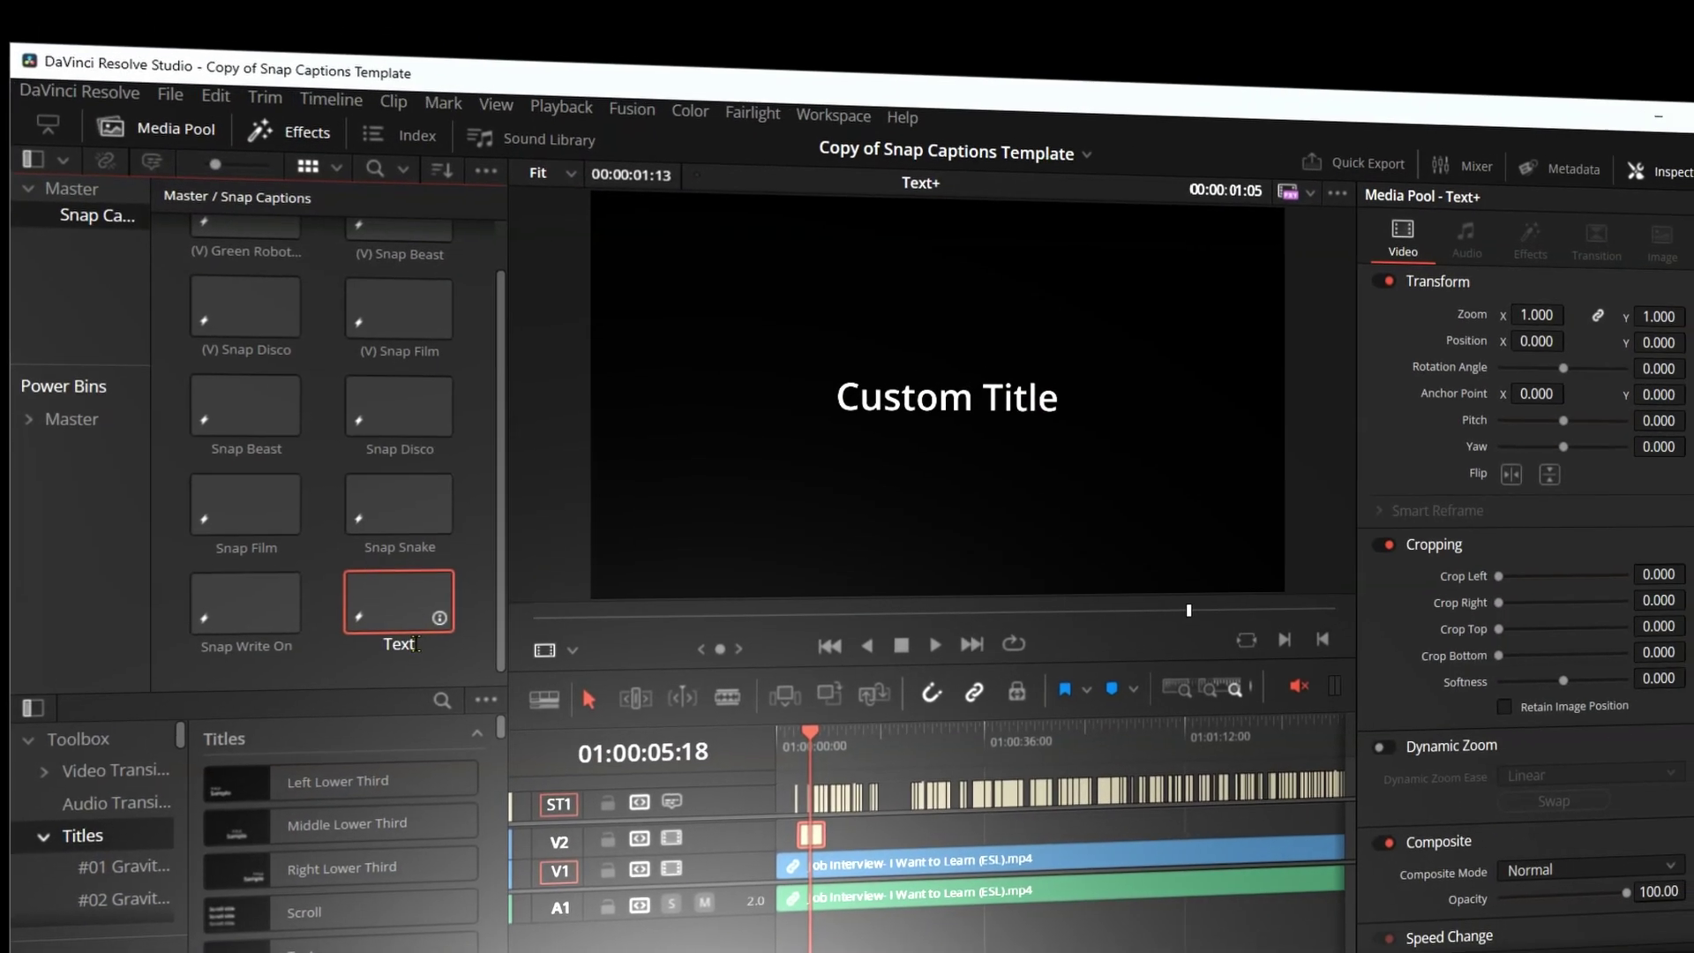
{"action": "left_click_drag", "start_coordinate": [362, 618], "coordinate": [722, 808]}
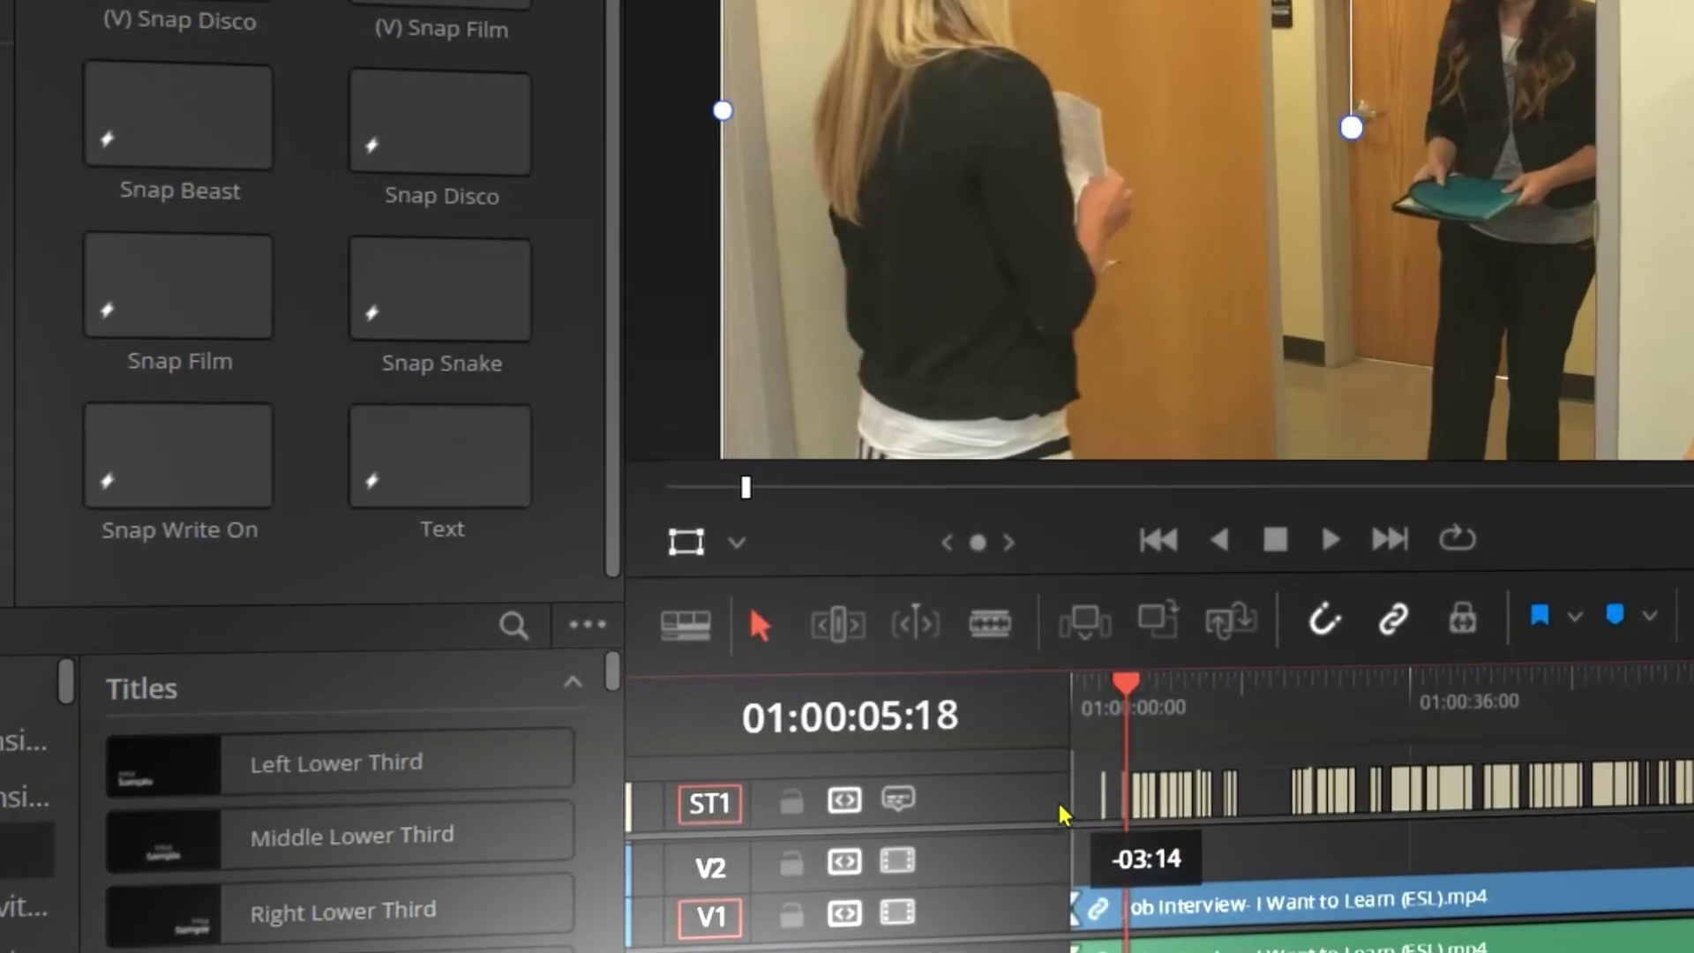
{"action": "left_click_drag", "start_coordinate": [1121, 869], "coordinate": [424, 574]}
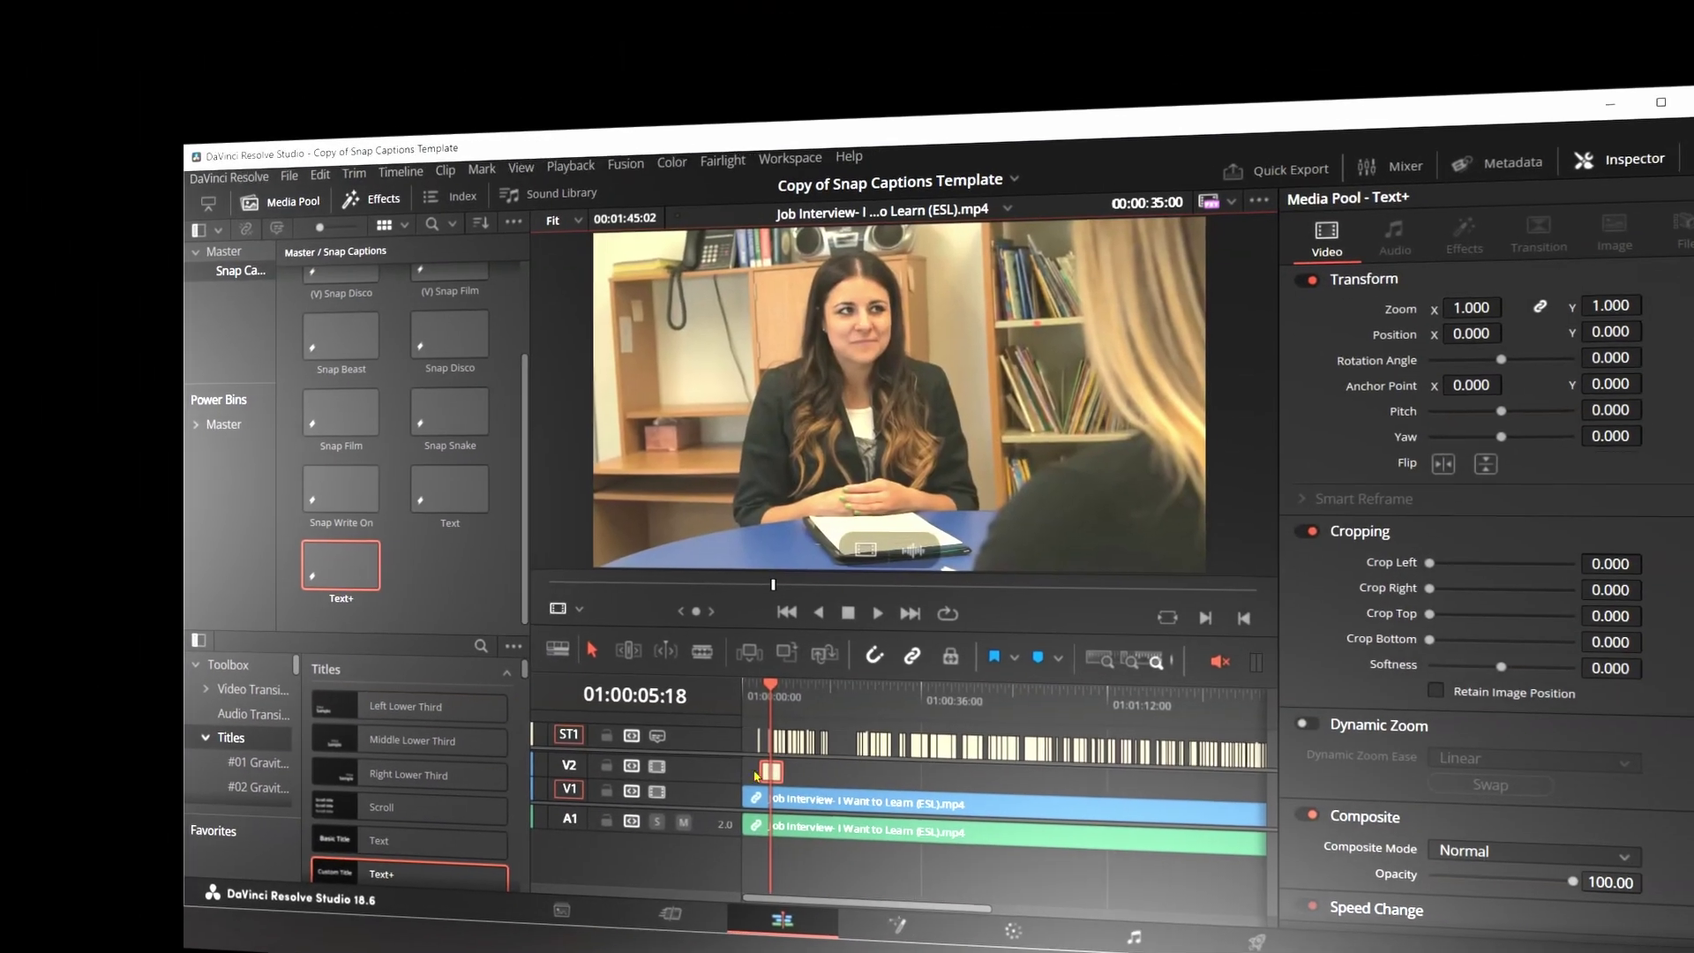
{"action": "left_click", "coordinate": [726, 700]}
{"action": "key", "text": "q"}
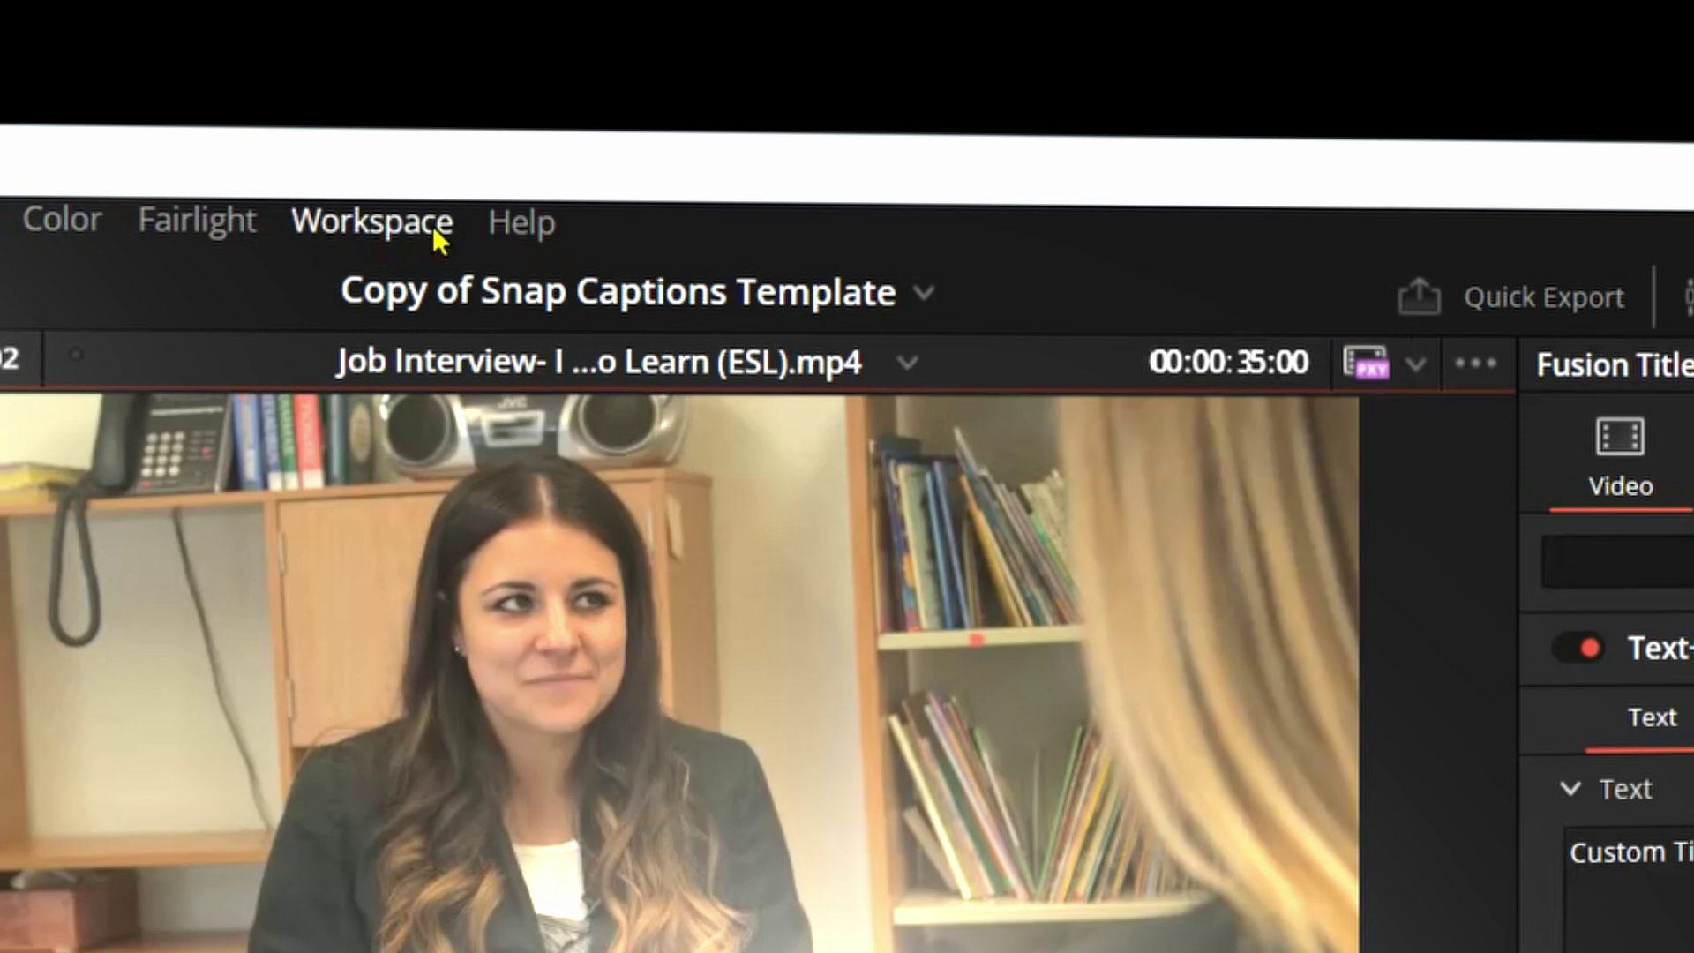
- Run Snap Captions from Workspace > Scripts > Comp
{"action": "left_click", "coordinate": [469, 162]}
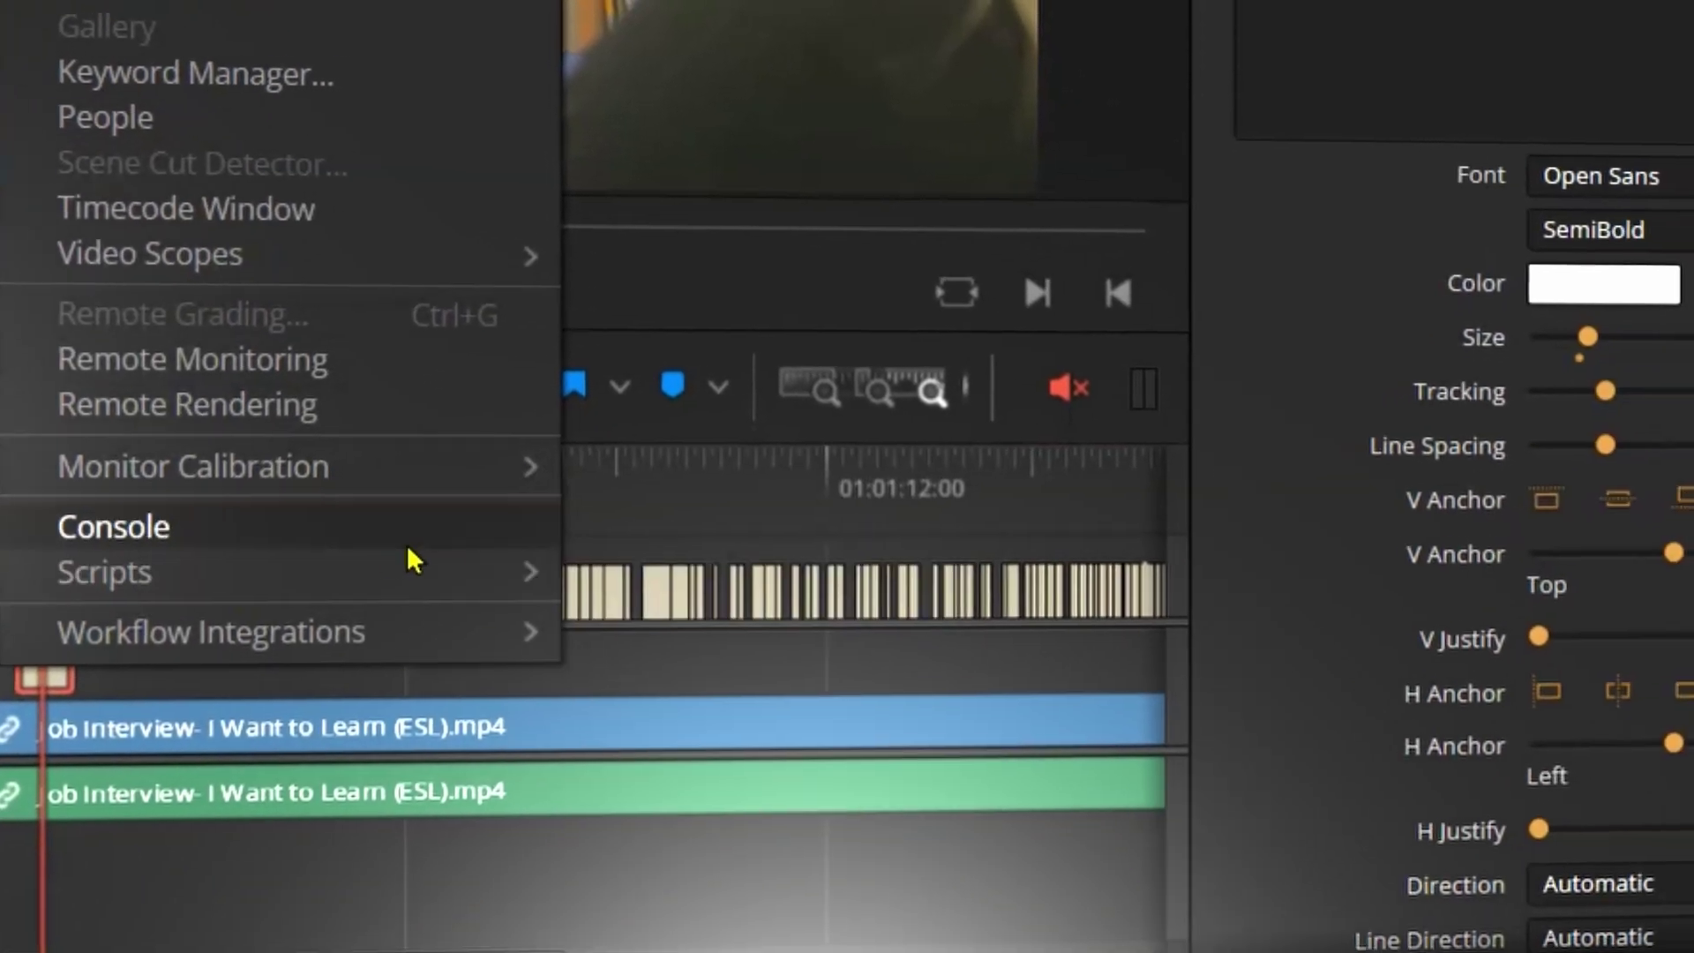
{"action": "mouse_move", "coordinate": [370, 559]}
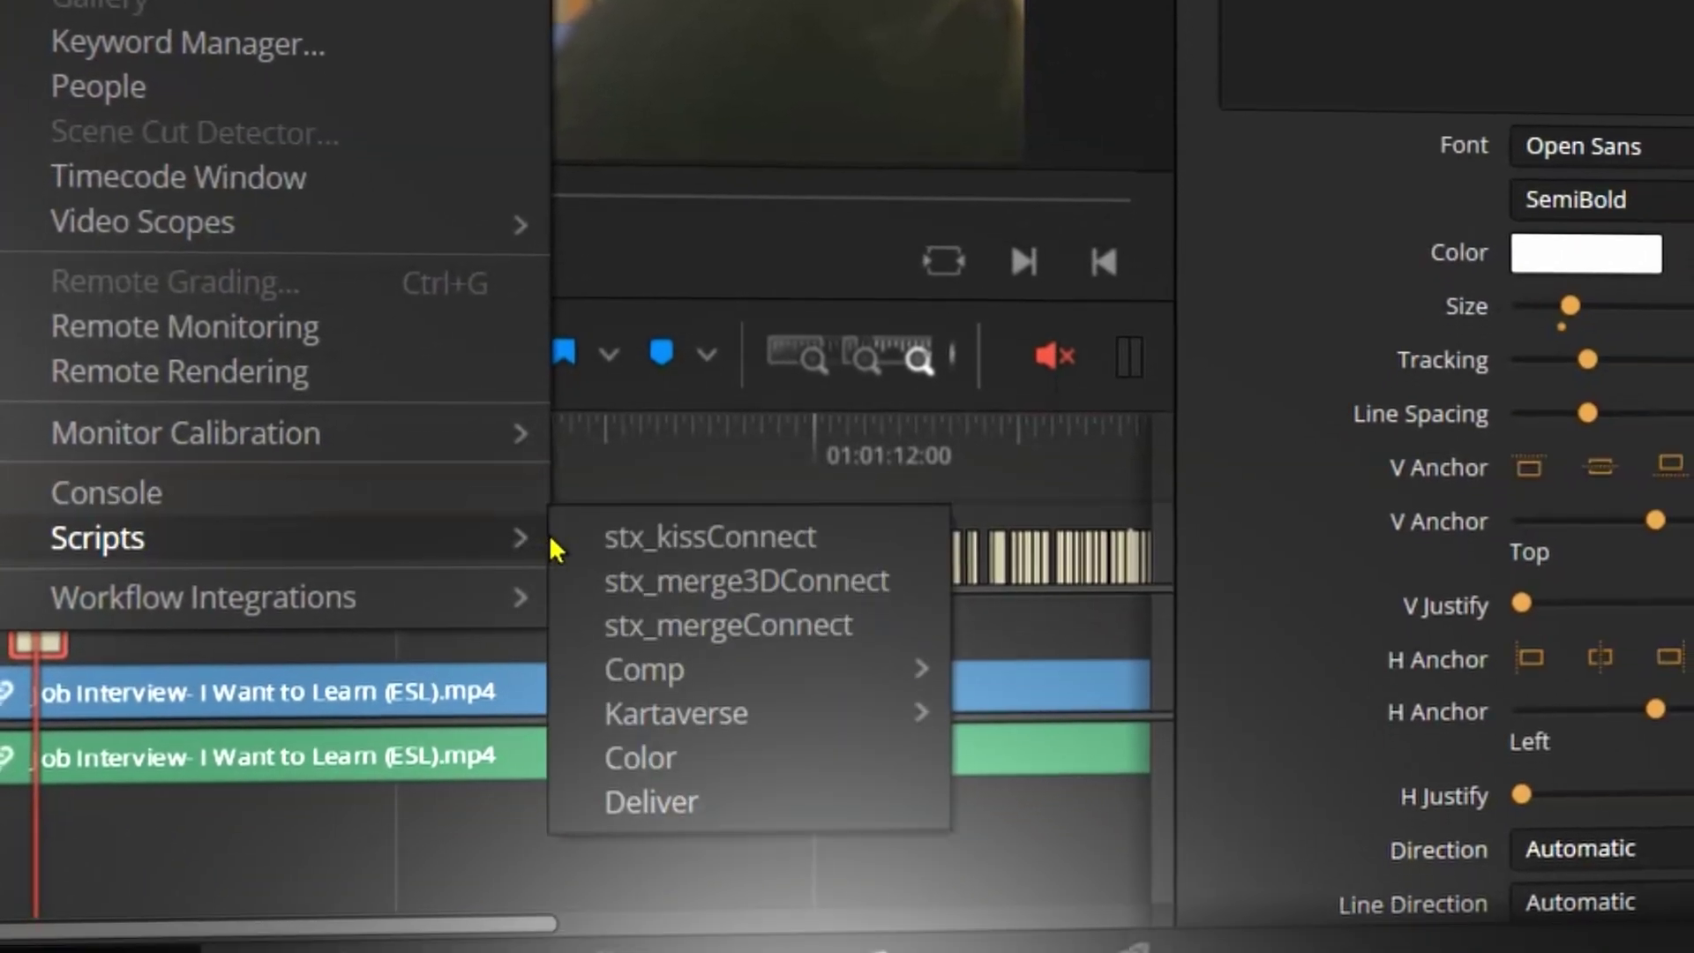
{"action": "mouse_move", "coordinate": [697, 609]}
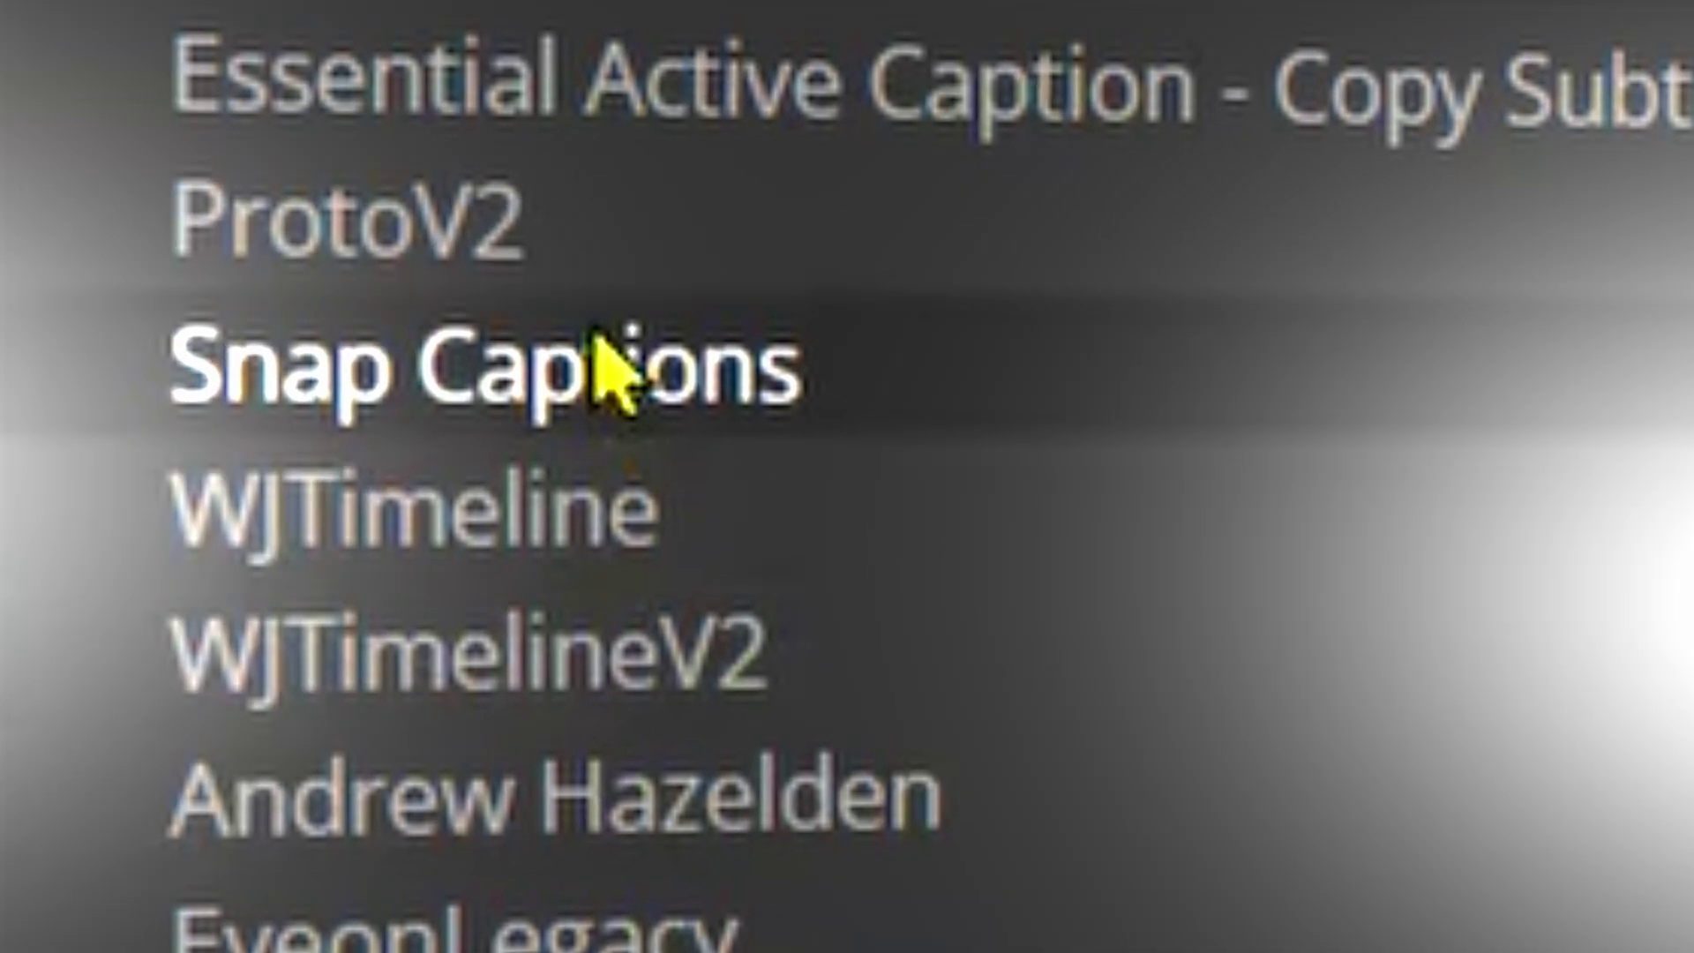
{"action": "left_click", "coordinate": [628, 353]}
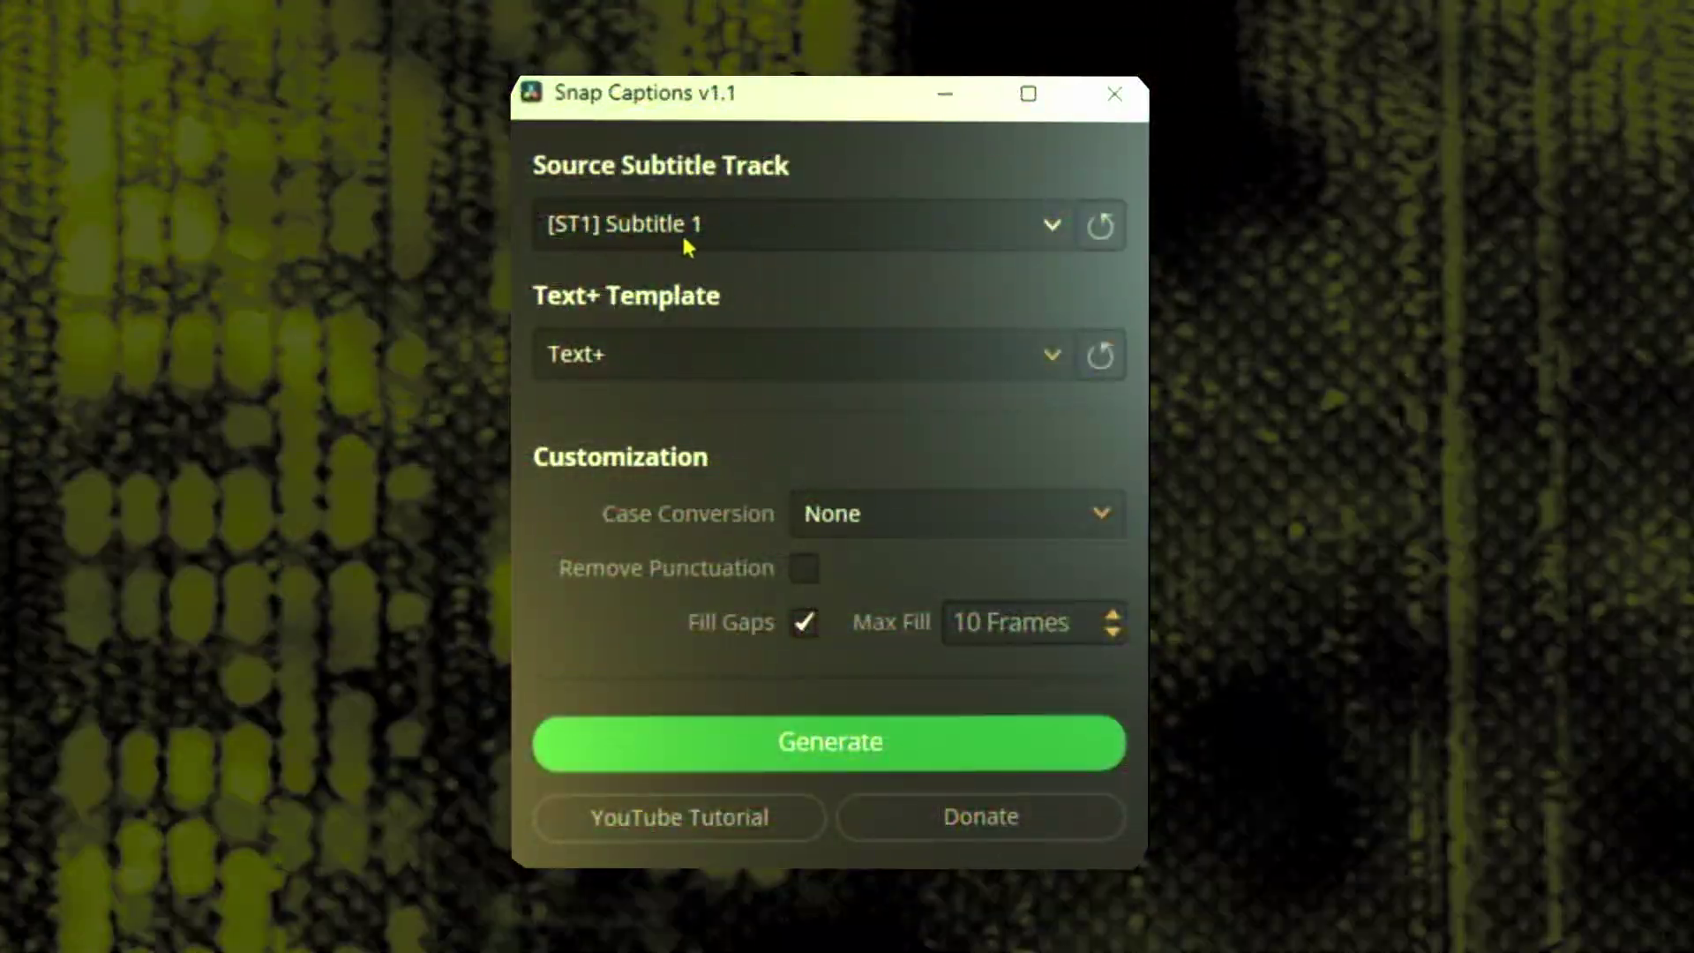
- Keep [ST1] Subtitle 1 as the source and pick the (V) Green Roboto pop in Text+ template
{"action": "left_click", "coordinate": [894, 226]}
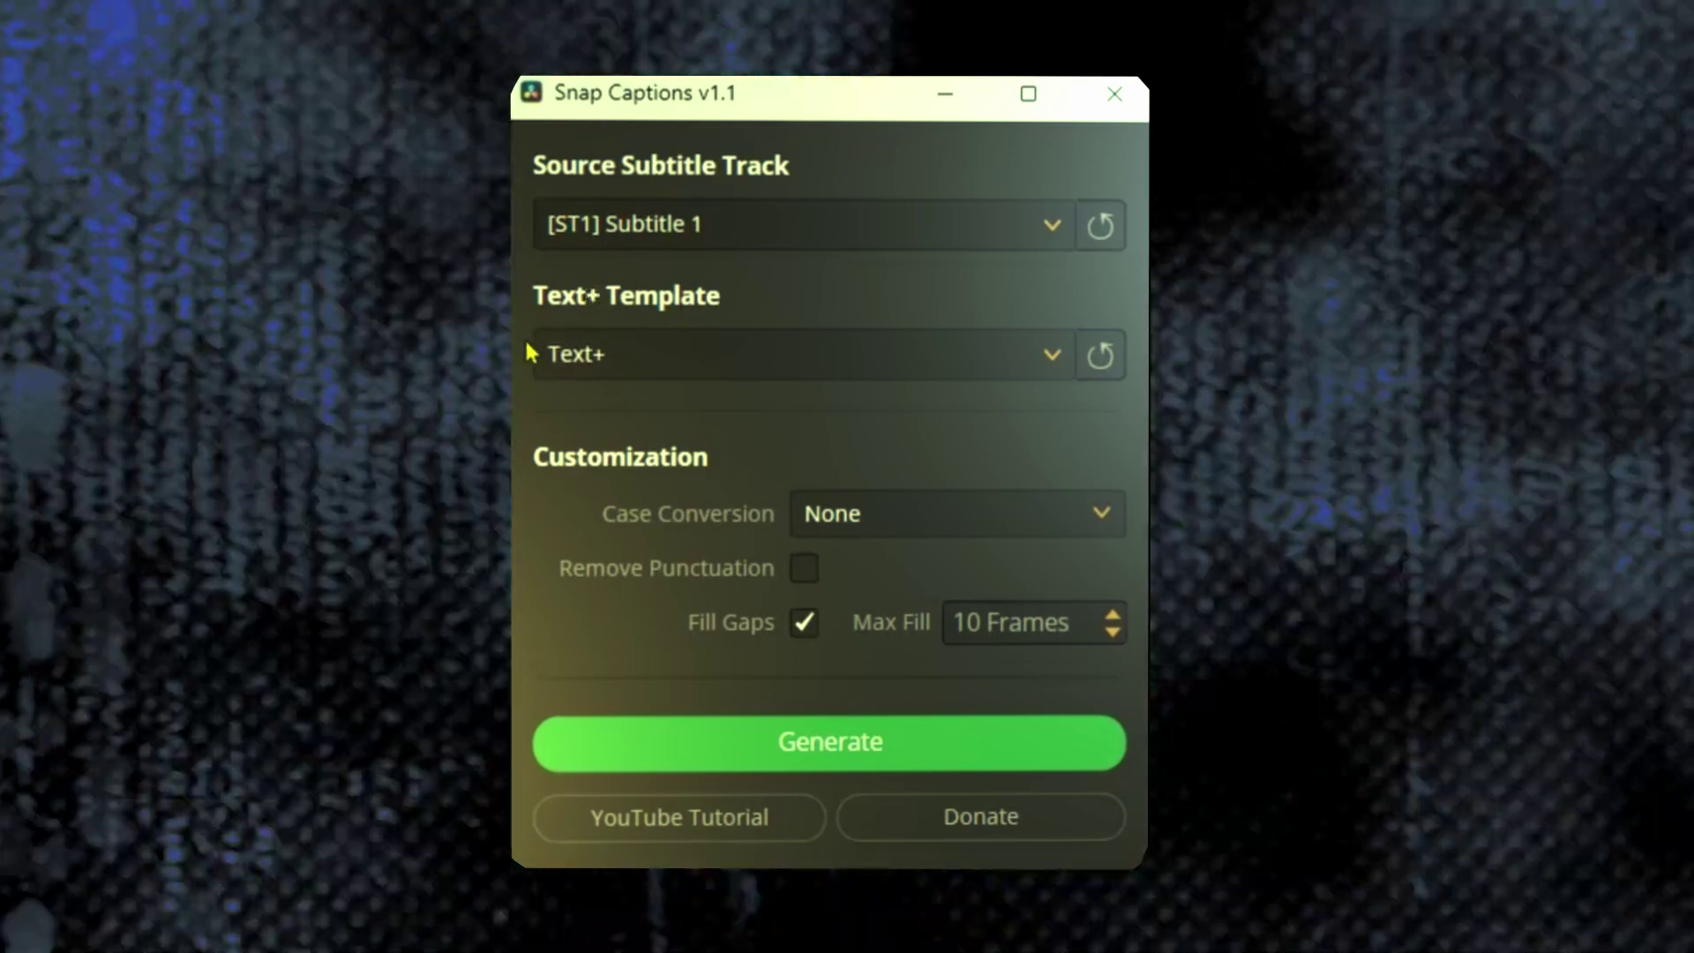
{"action": "left_click", "coordinate": [829, 360]}
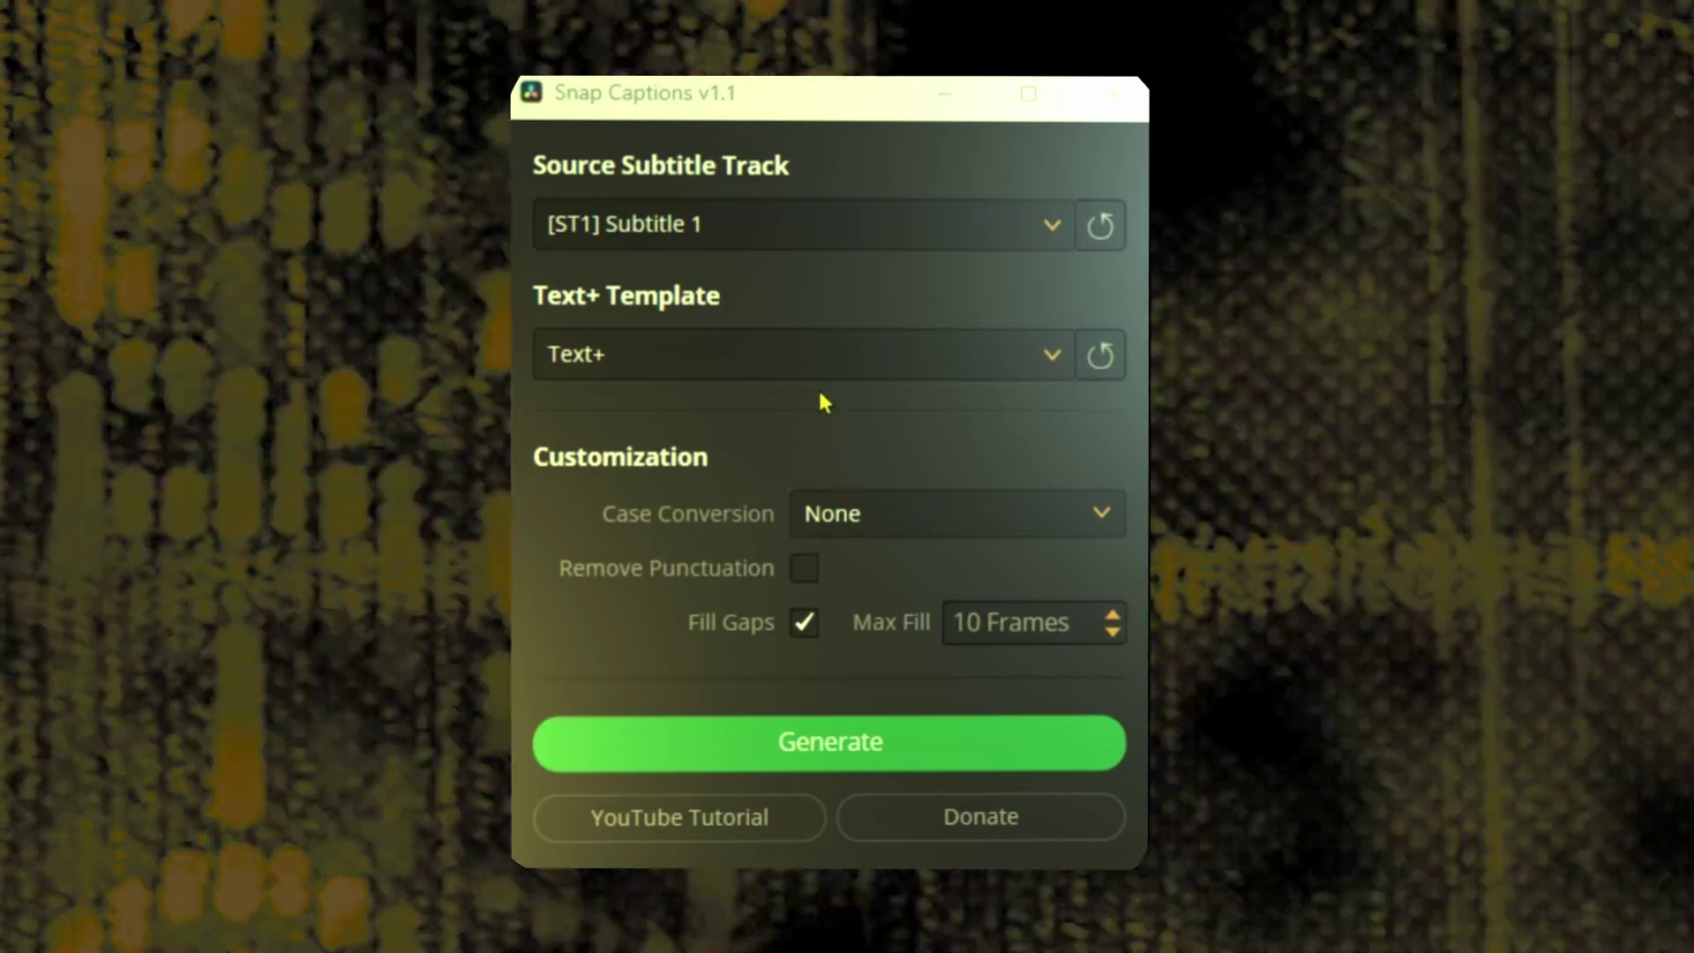
{"action": "left_click", "coordinate": [829, 362]}
{"action": "left_click", "coordinate": [697, 446]}
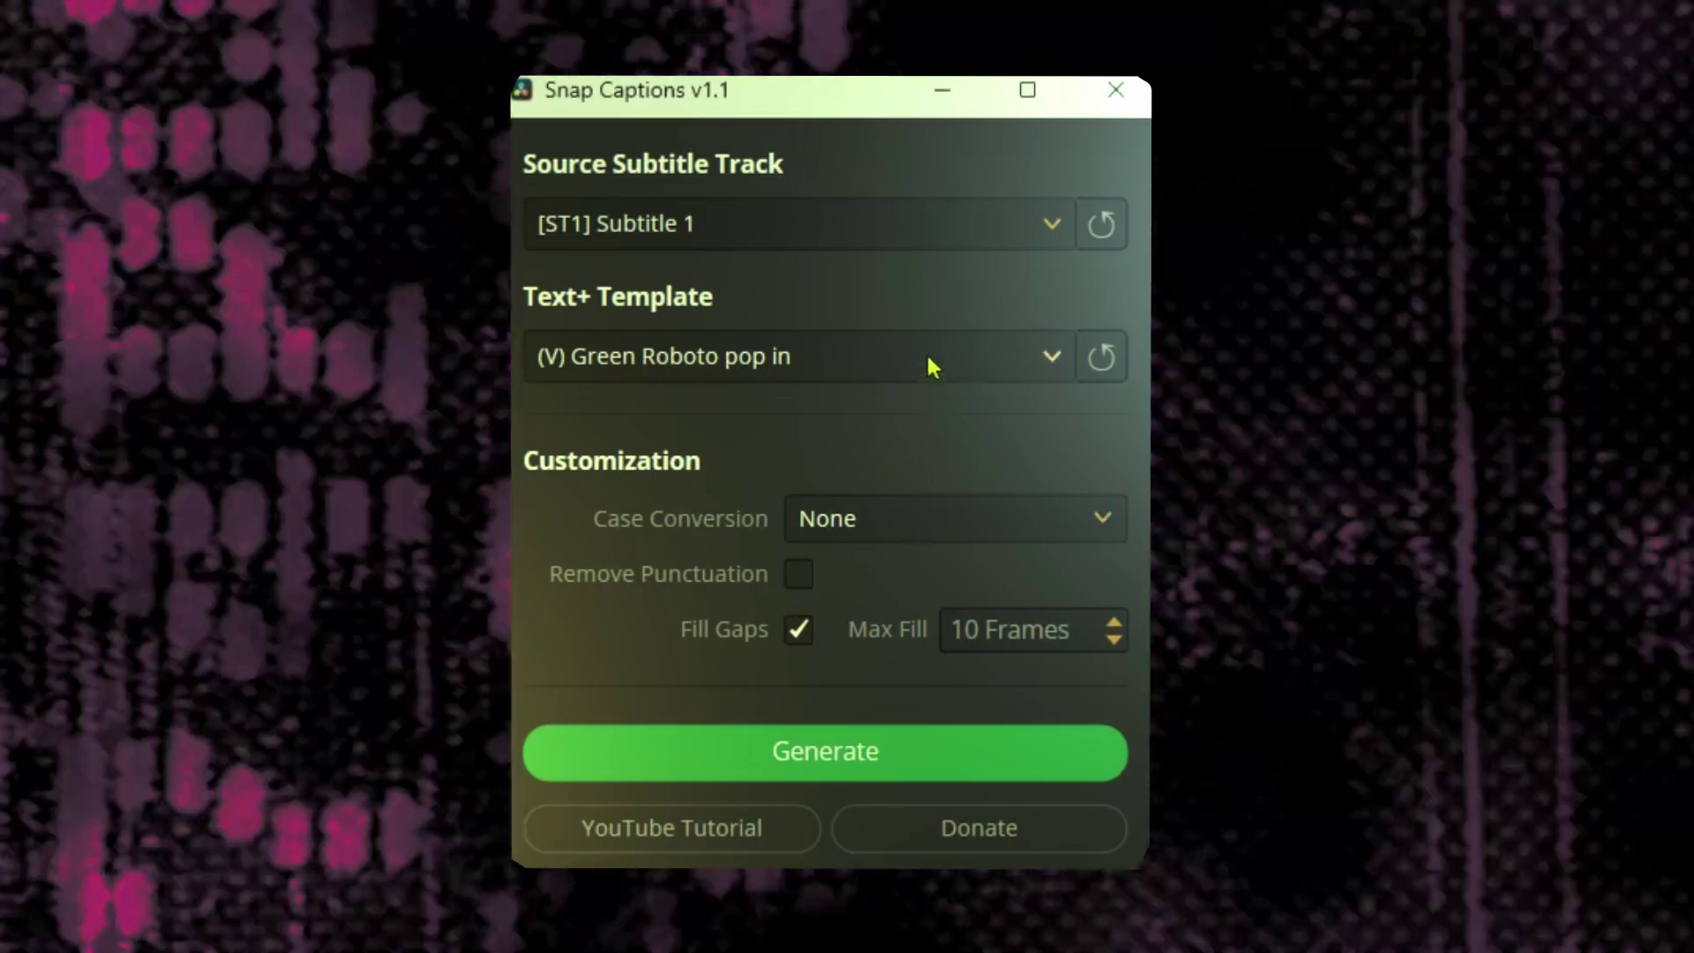
{"action": "left_click", "coordinate": [933, 357]}
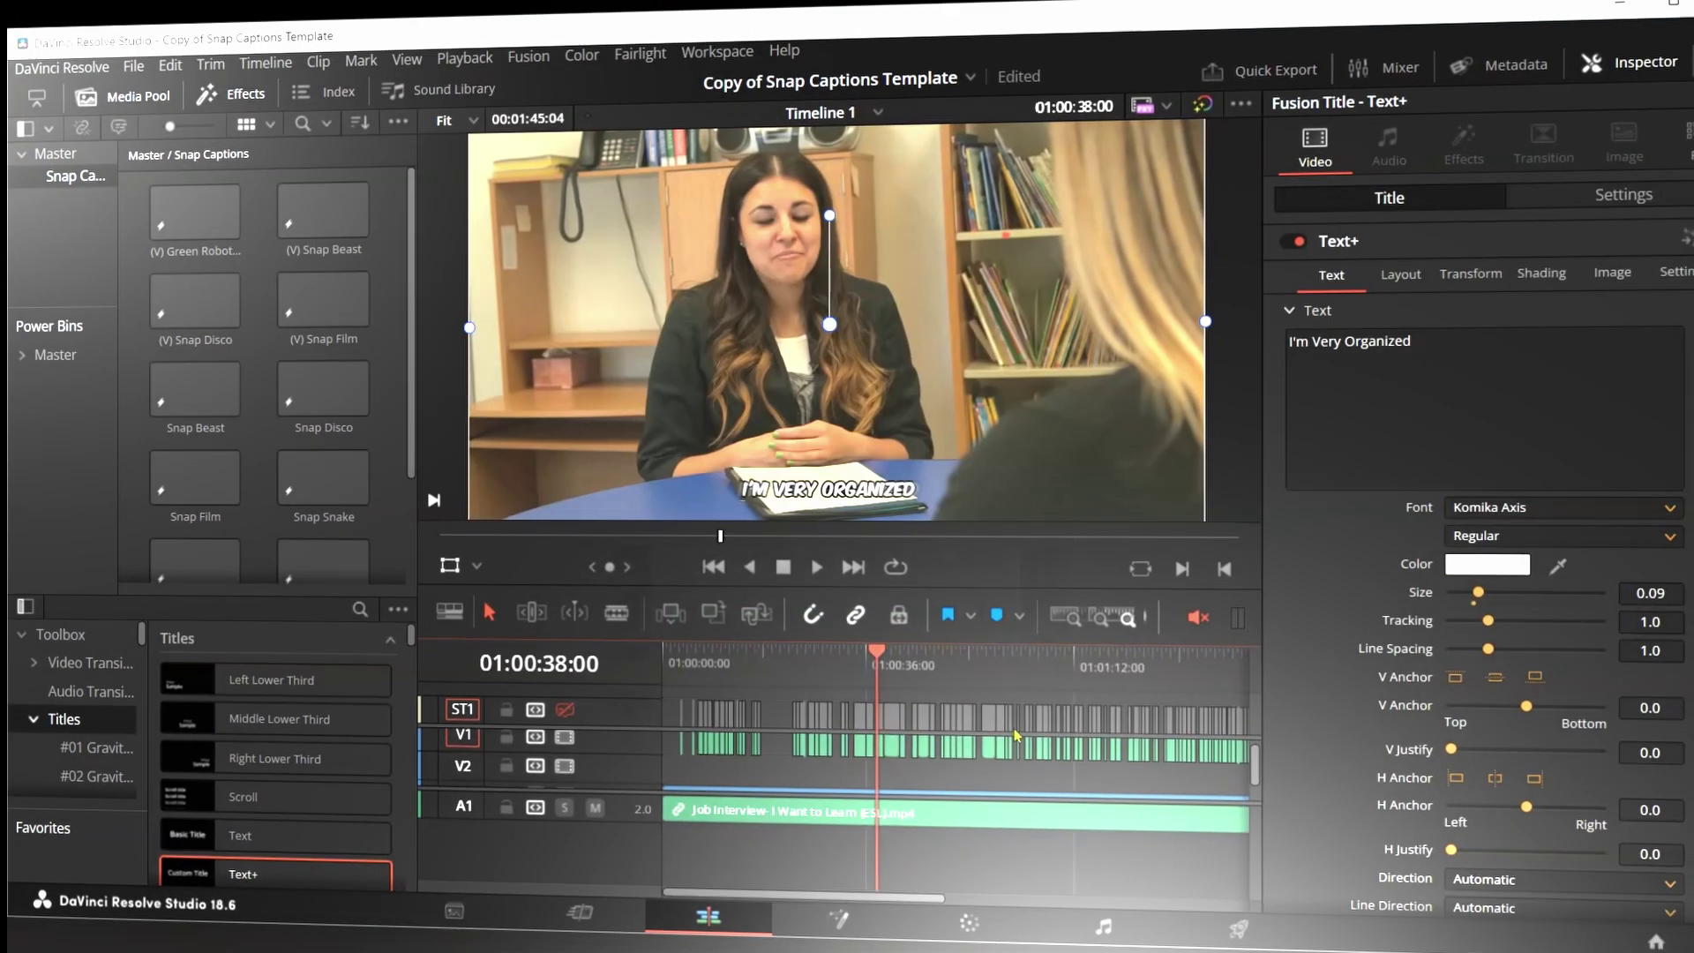
- Hide the Inspector, zoom the timeline in and select a generated Text+ caption clip
{"action": "left_click", "coordinate": [1595, 68]}
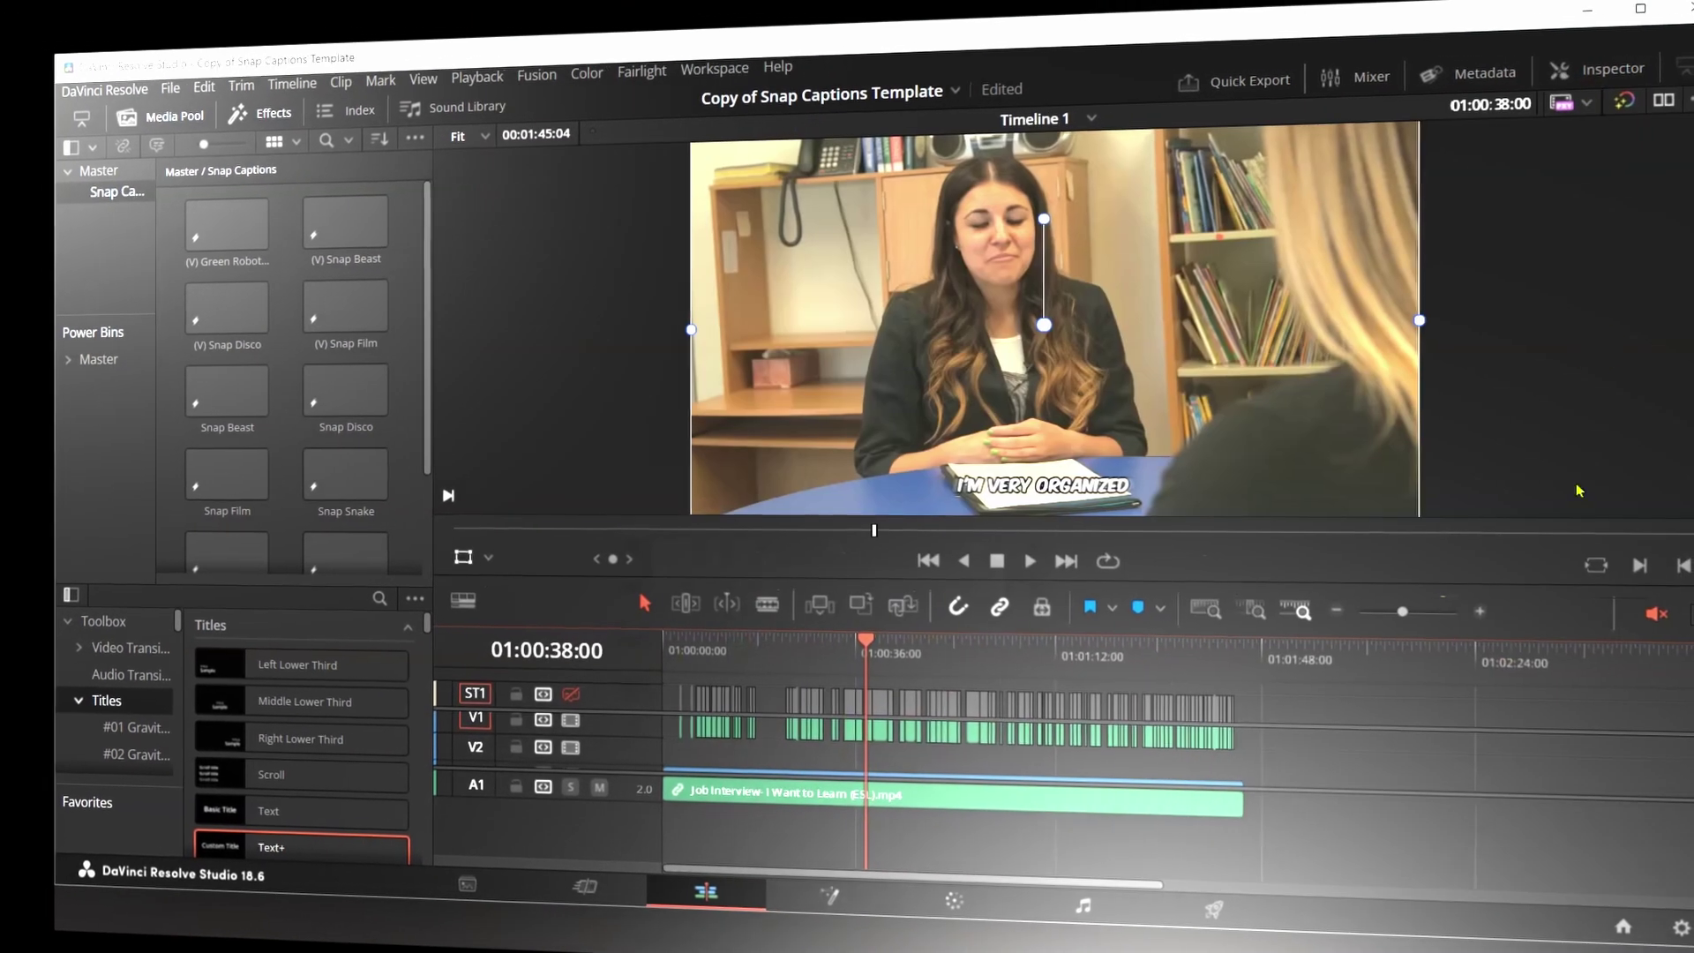
{"action": "left_click_drag", "start_coordinate": [1376, 609], "coordinate": [1412, 610]}
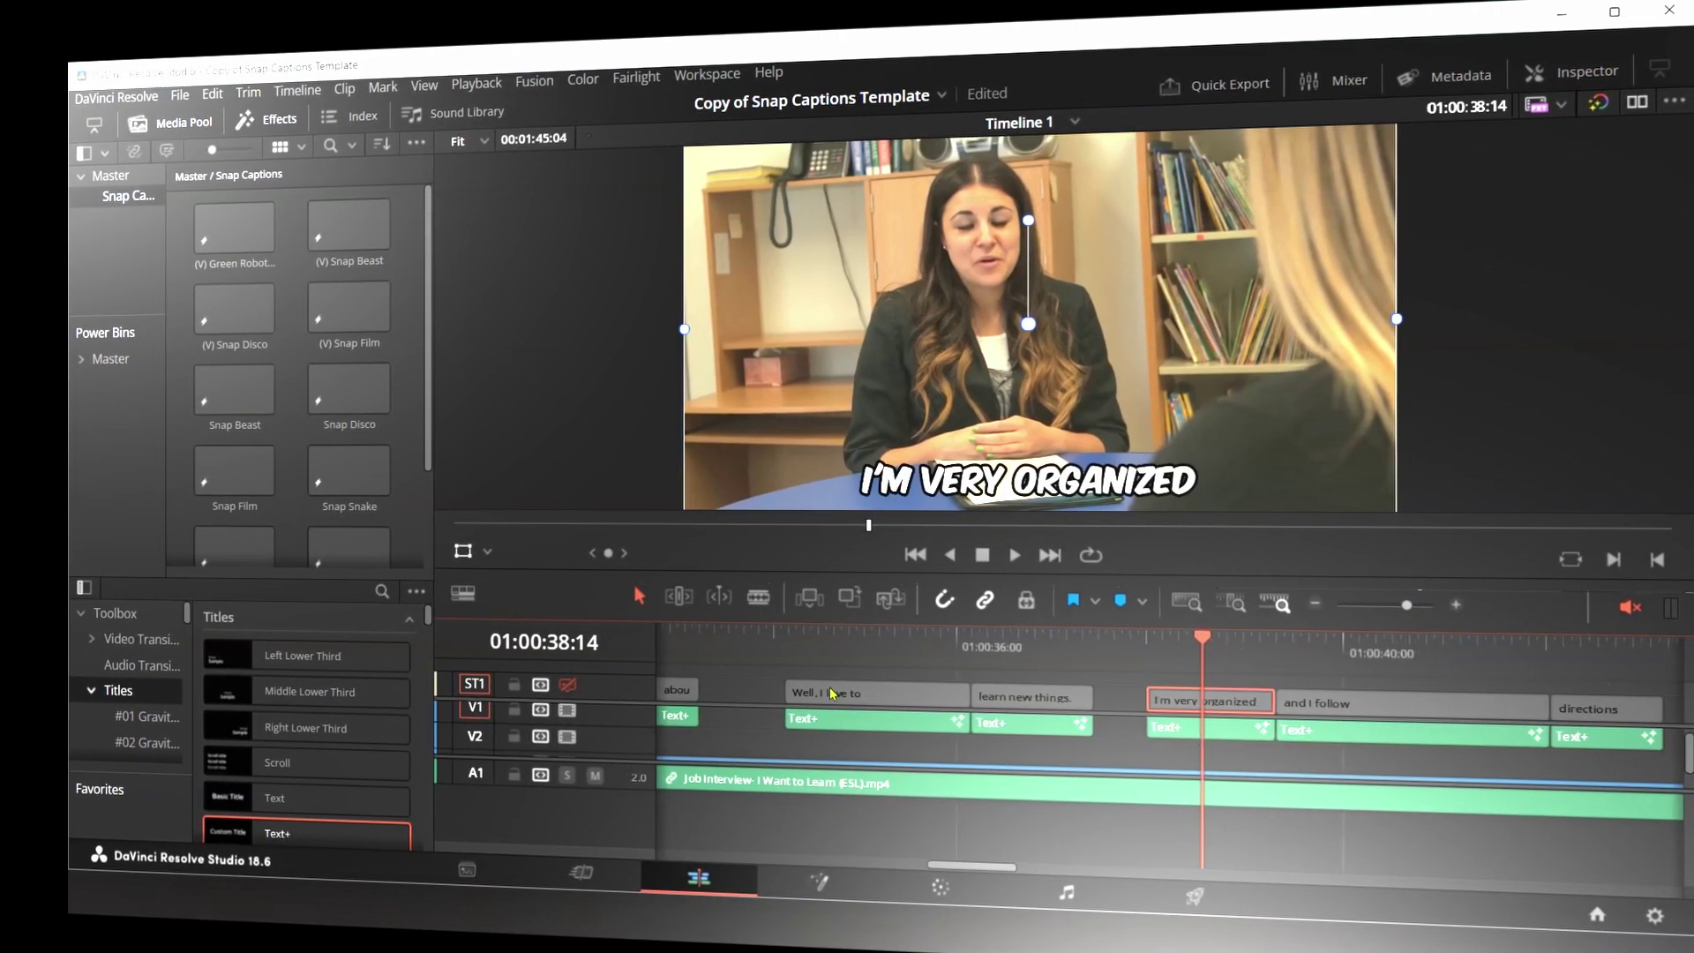
{"action": "left_click", "coordinate": [1211, 729]}
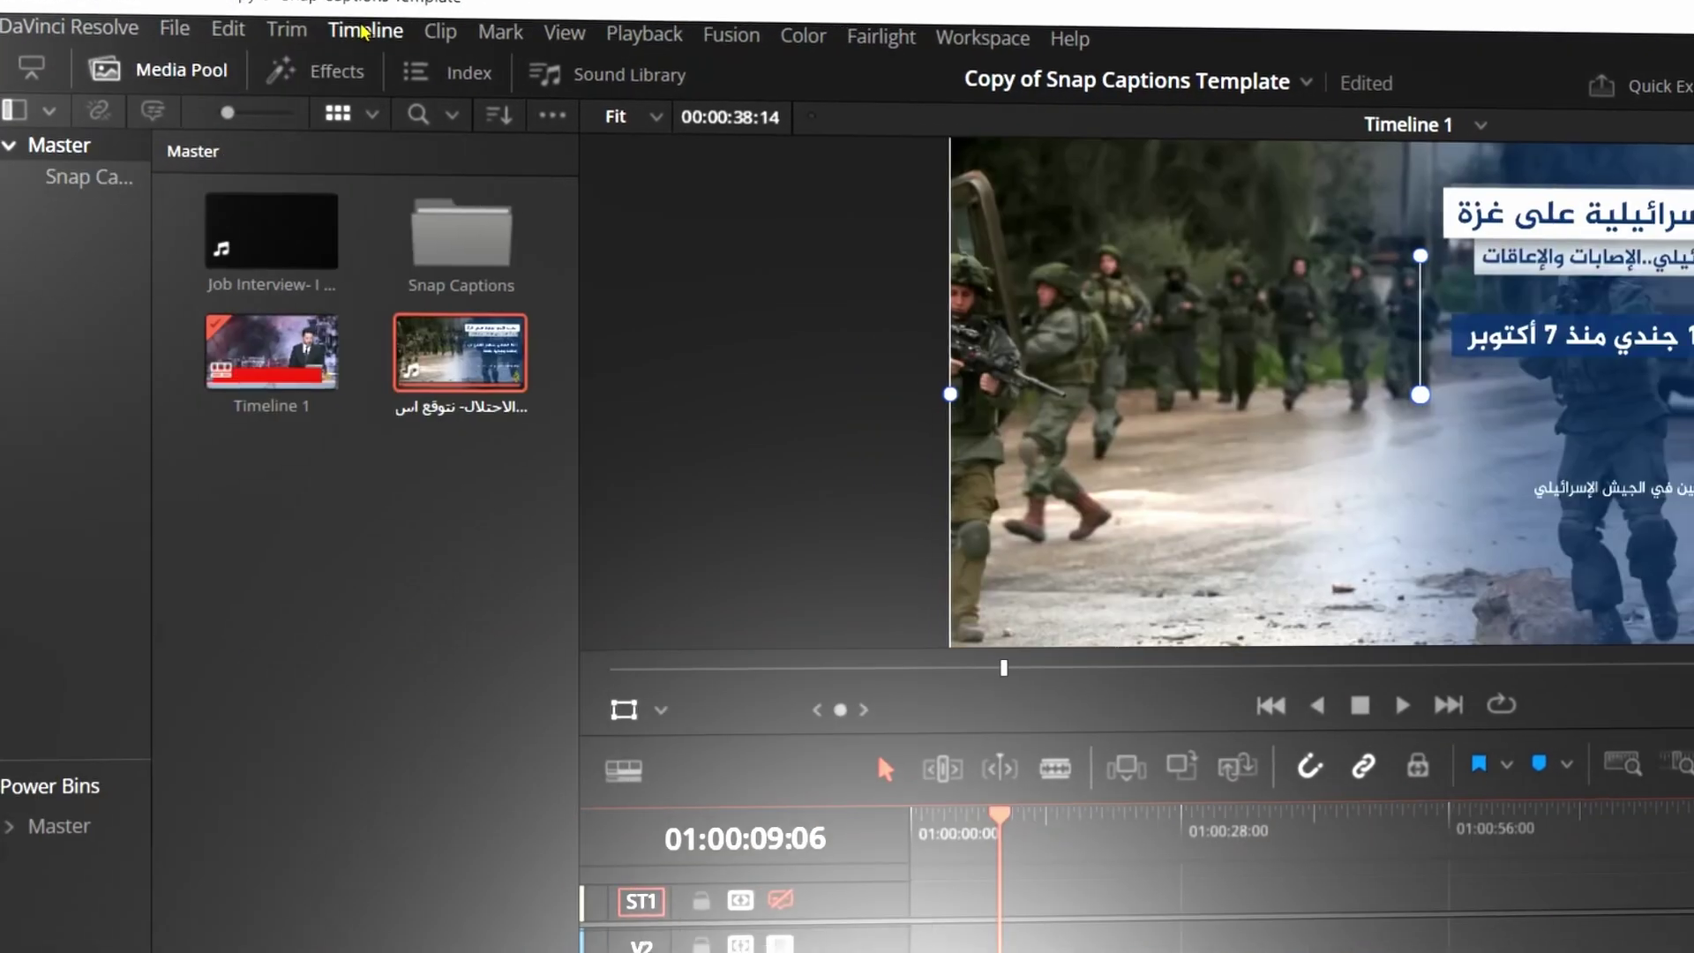
{"action": "left_click", "coordinate": [363, 26]}
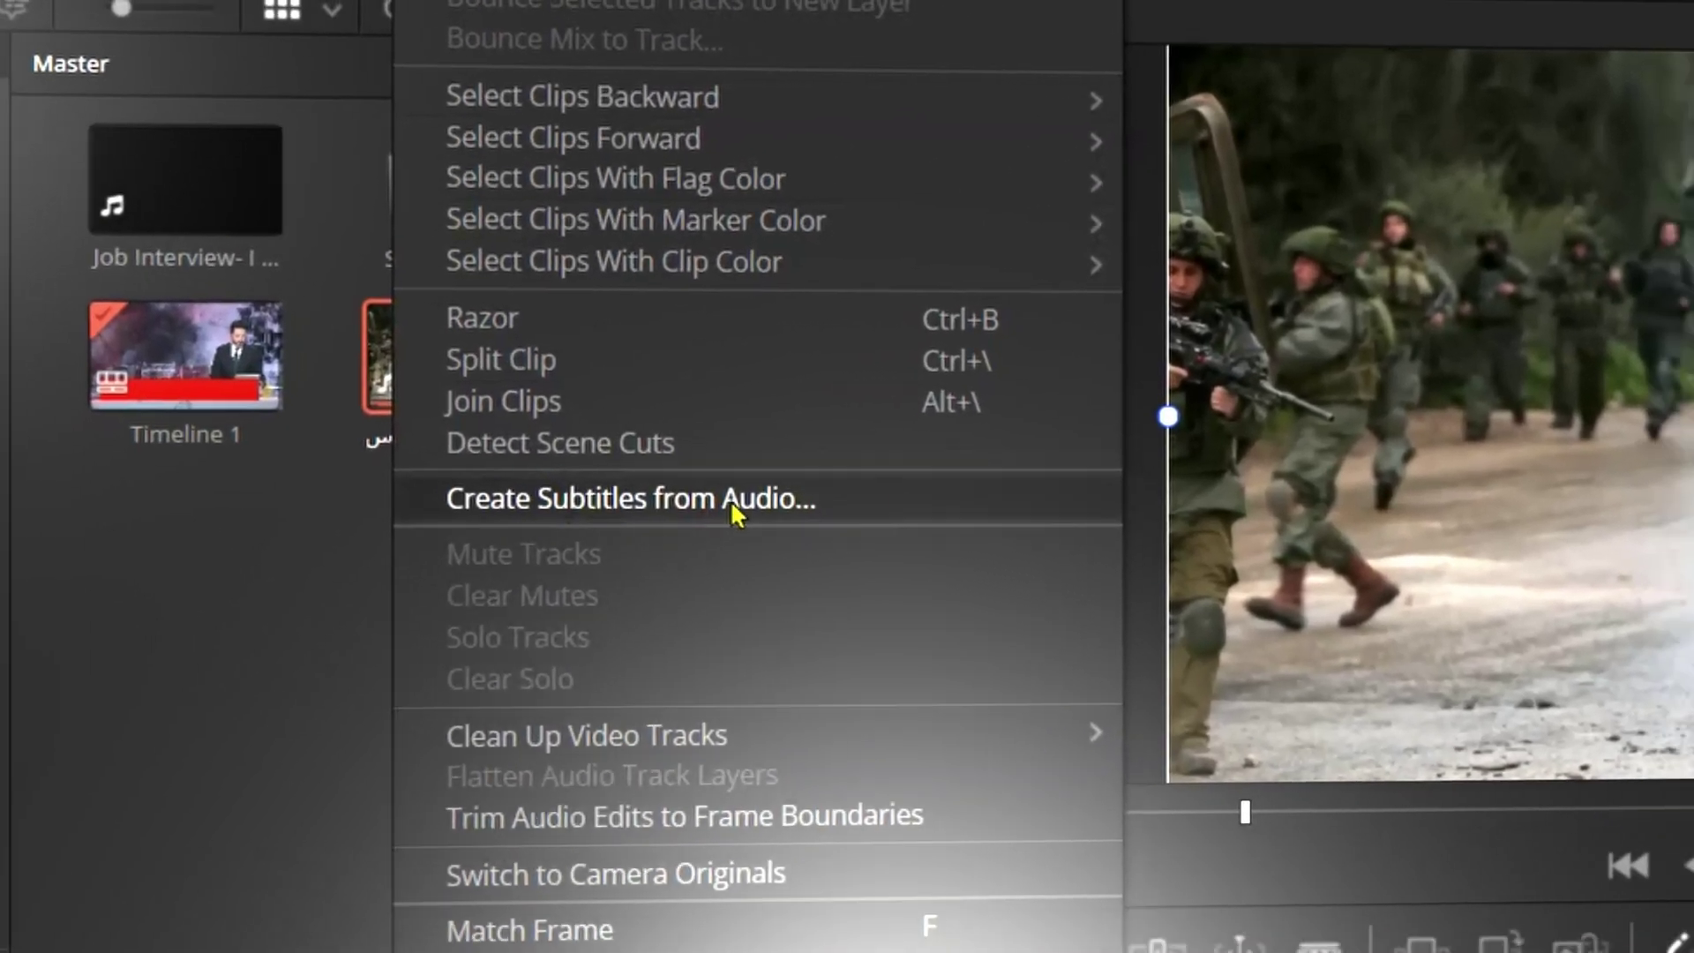
- Open Create Subtitles from Audio and browse its Language list, finding no Arabic option
{"action": "left_click", "coordinate": [683, 471]}
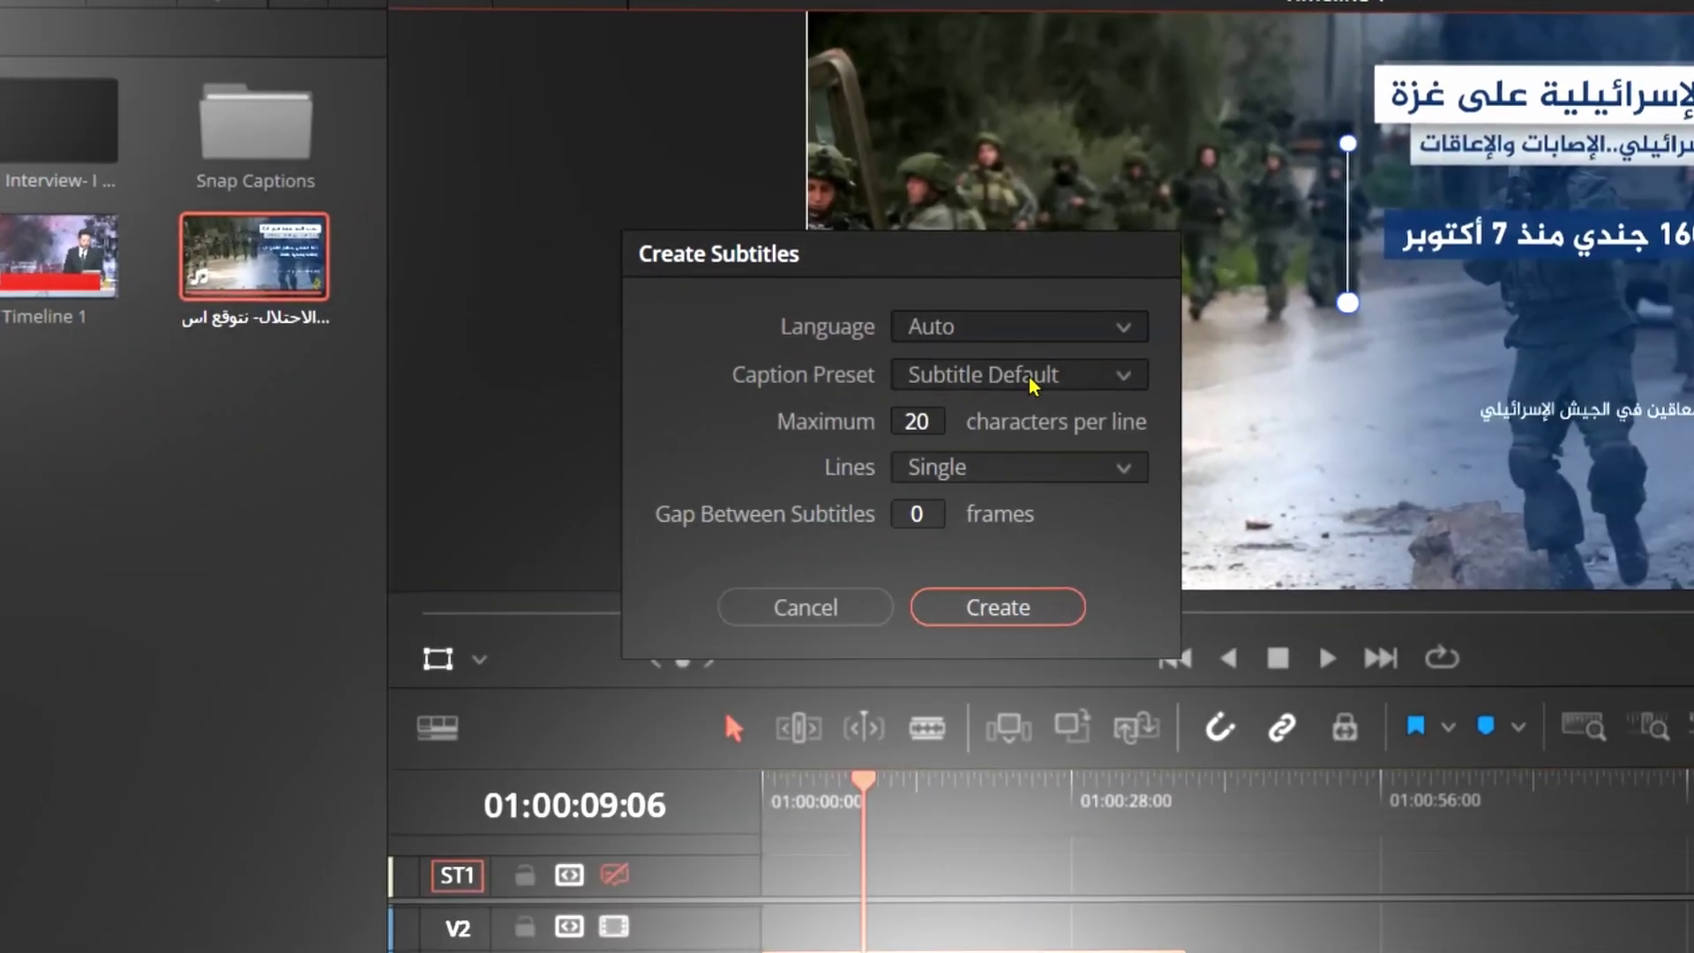
{"action": "left_click", "coordinate": [1279, 407]}
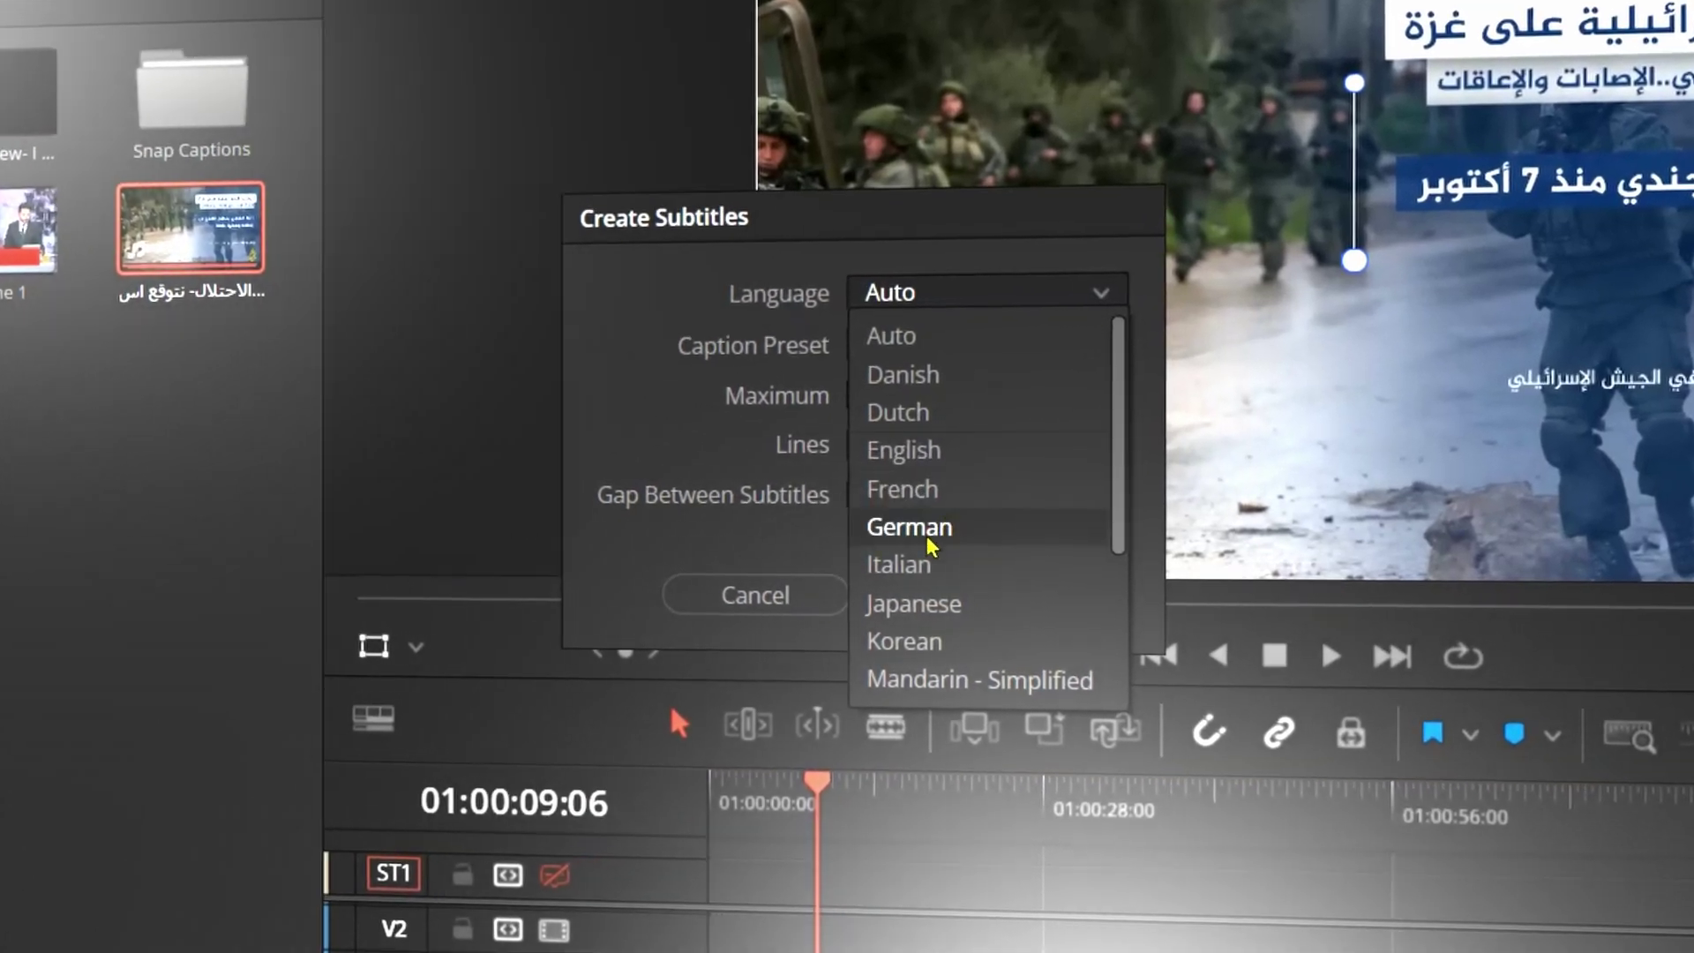
{"action": "scroll", "coordinate": [935, 649], "scroll_direction": "down", "scroll_amount": 2}
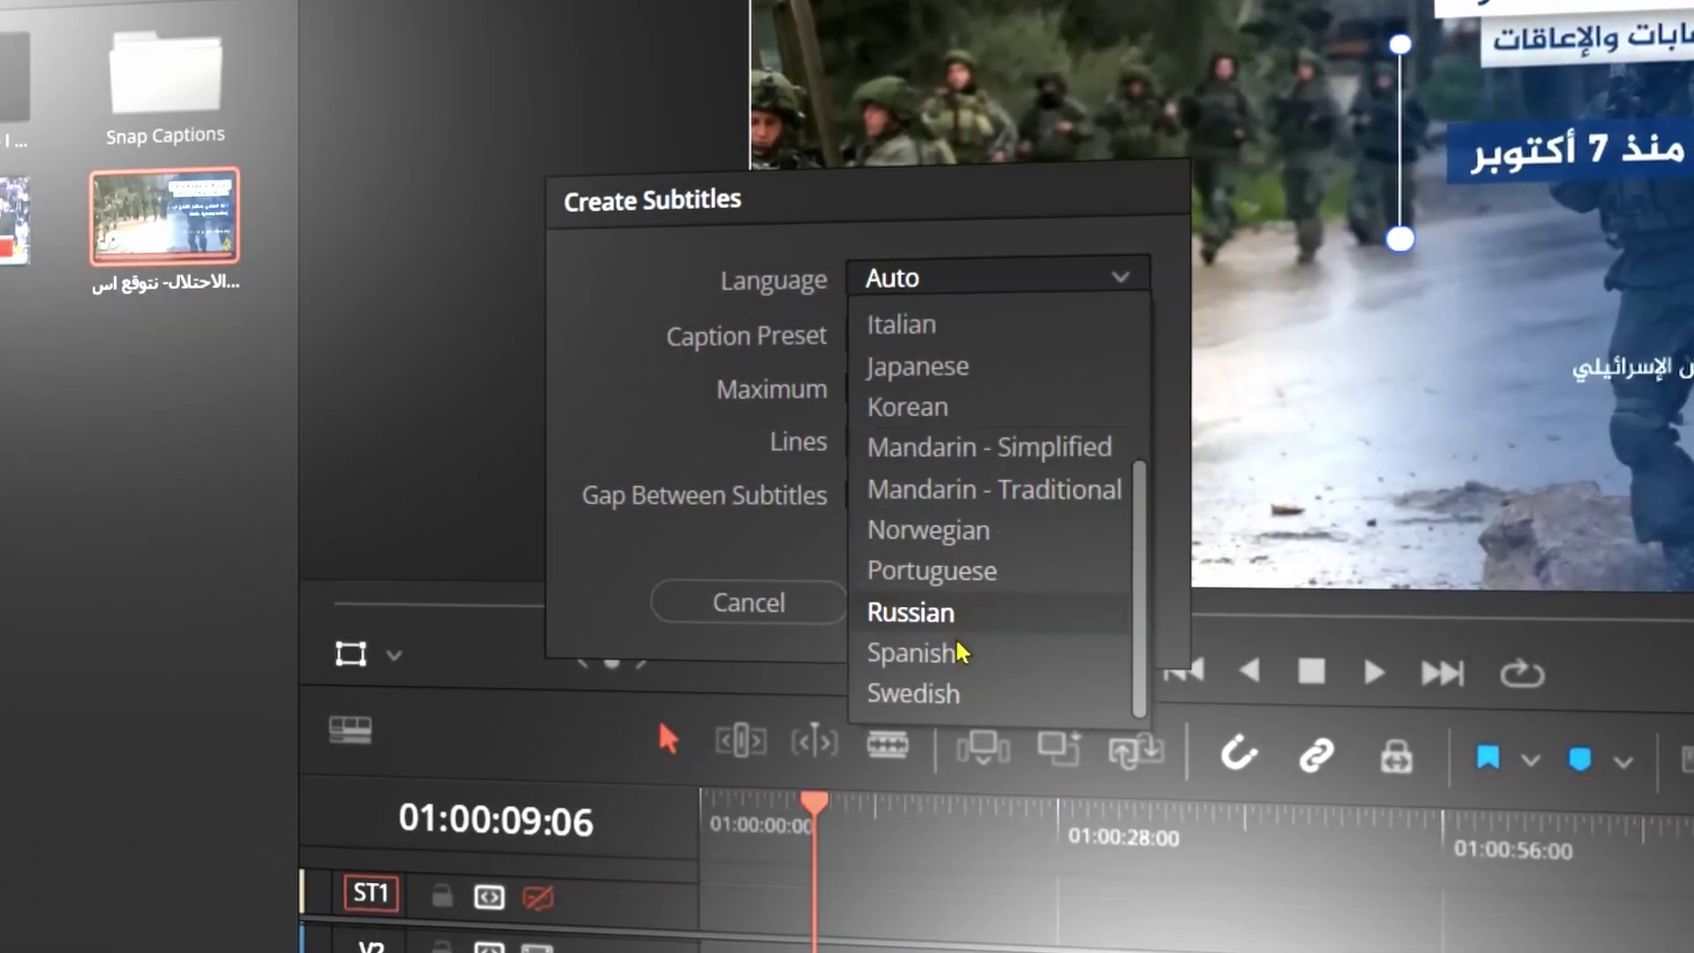
{"action": "scroll", "coordinate": [909, 441], "scroll_direction": "up", "scroll_amount": 2}
{"action": "scroll", "coordinate": [925, 671], "scroll_direction": "down", "scroll_amount": 3}
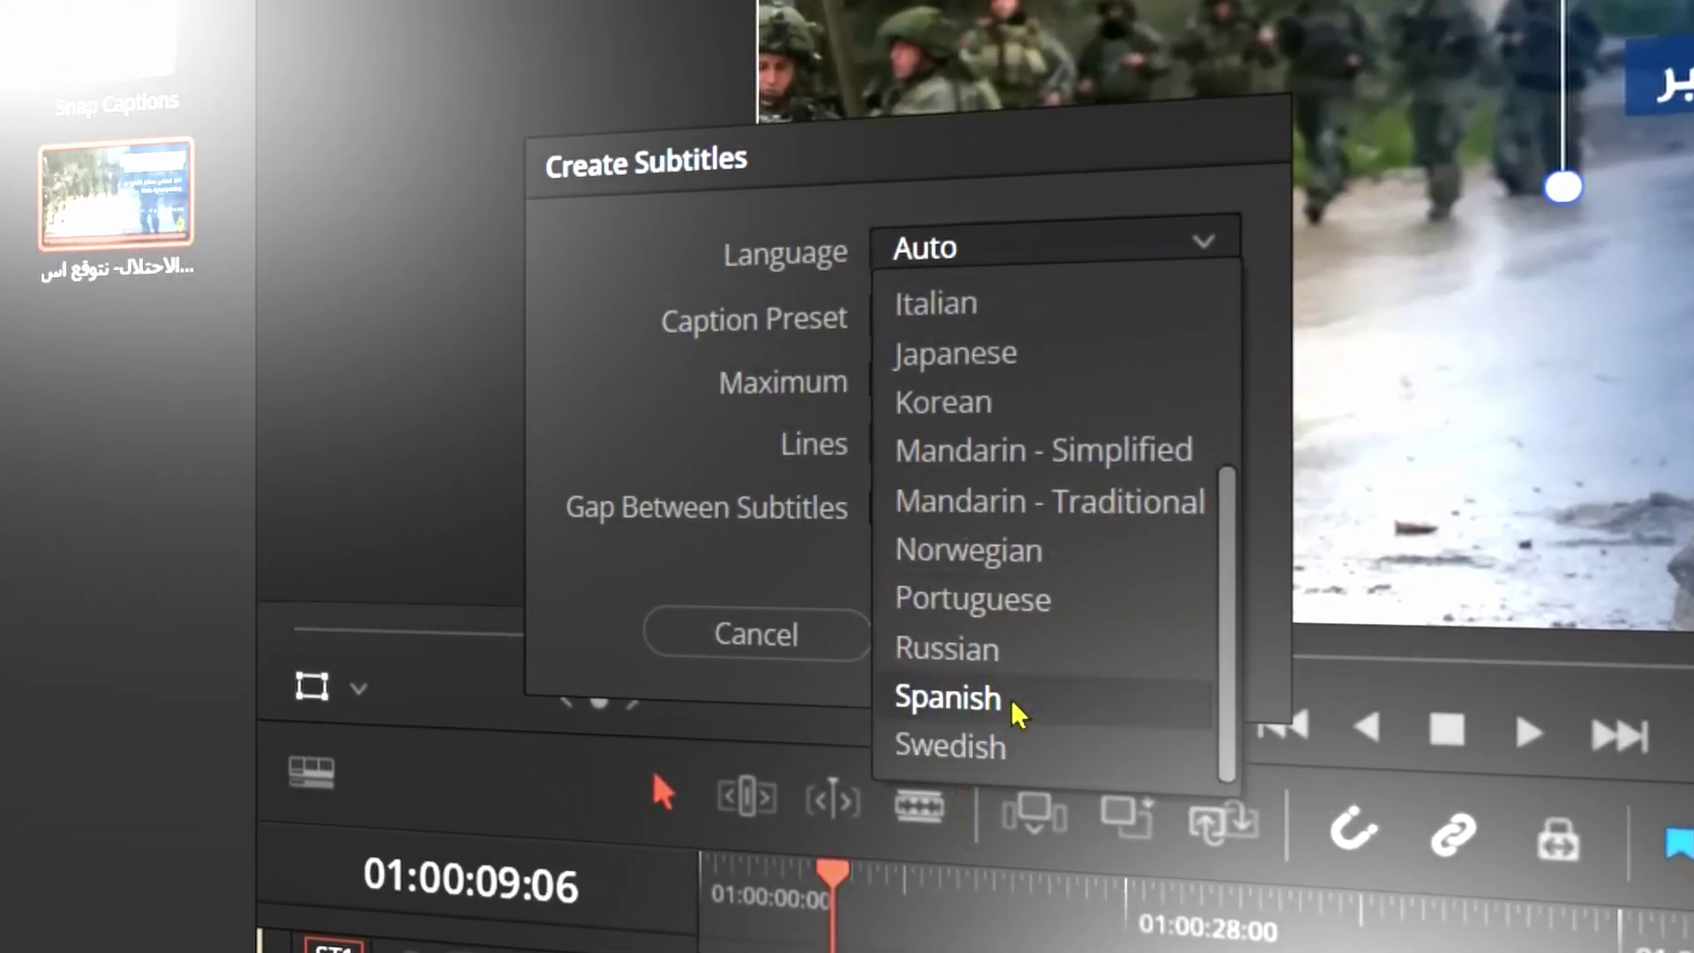
{"action": "scroll", "coordinate": [938, 706], "scroll_direction": "up", "scroll_amount": 3}
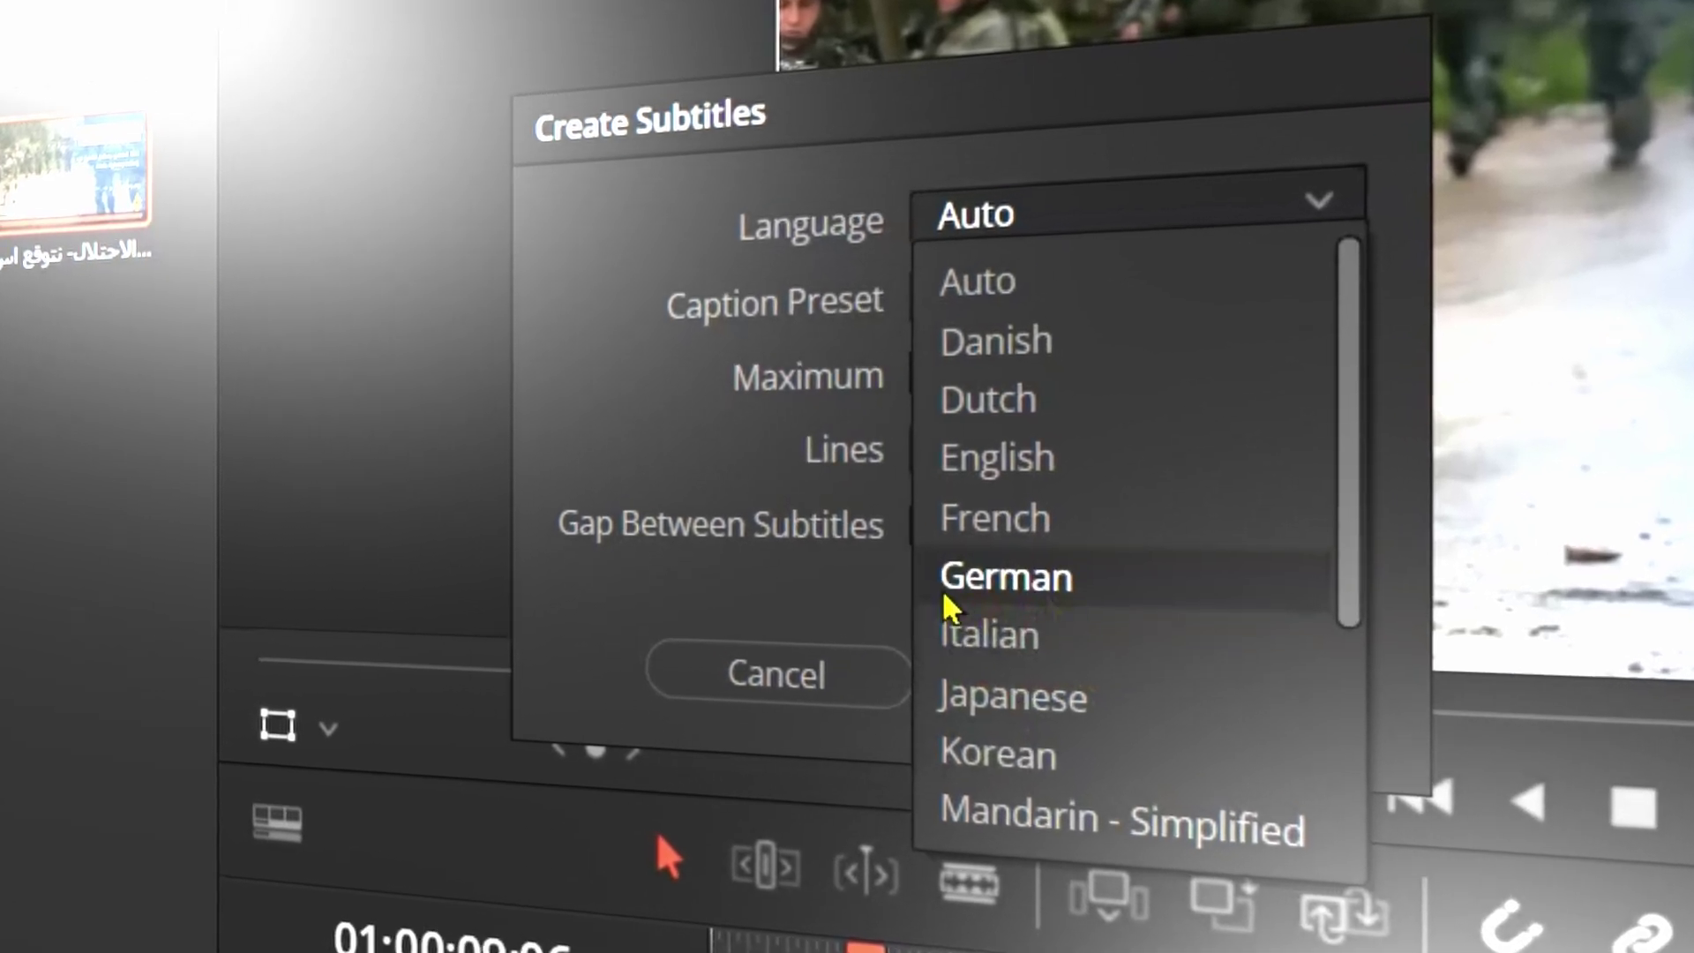
{"action": "scroll", "coordinate": [1059, 607], "scroll_direction": "down", "scroll_amount": 3}
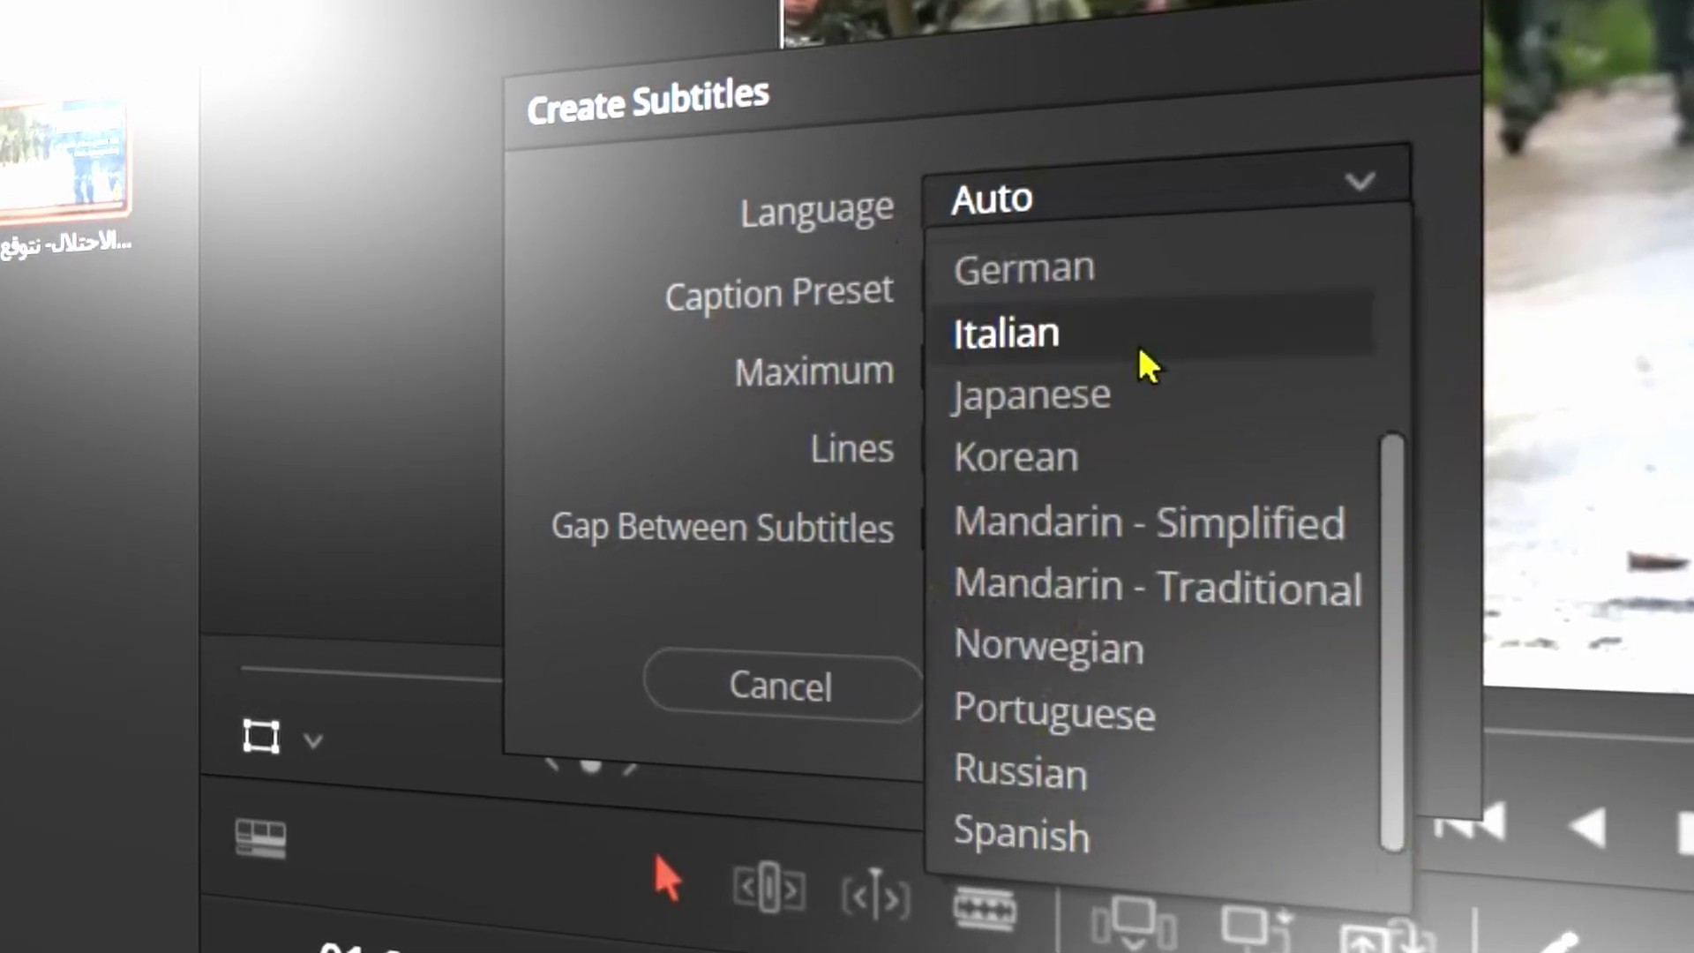
- Drag the Arabic news clip from the Media Pool onto tracks V1 and A1
{"action": "left_click_drag", "start_coordinate": [1409, 650], "coordinate": [1392, 291]}
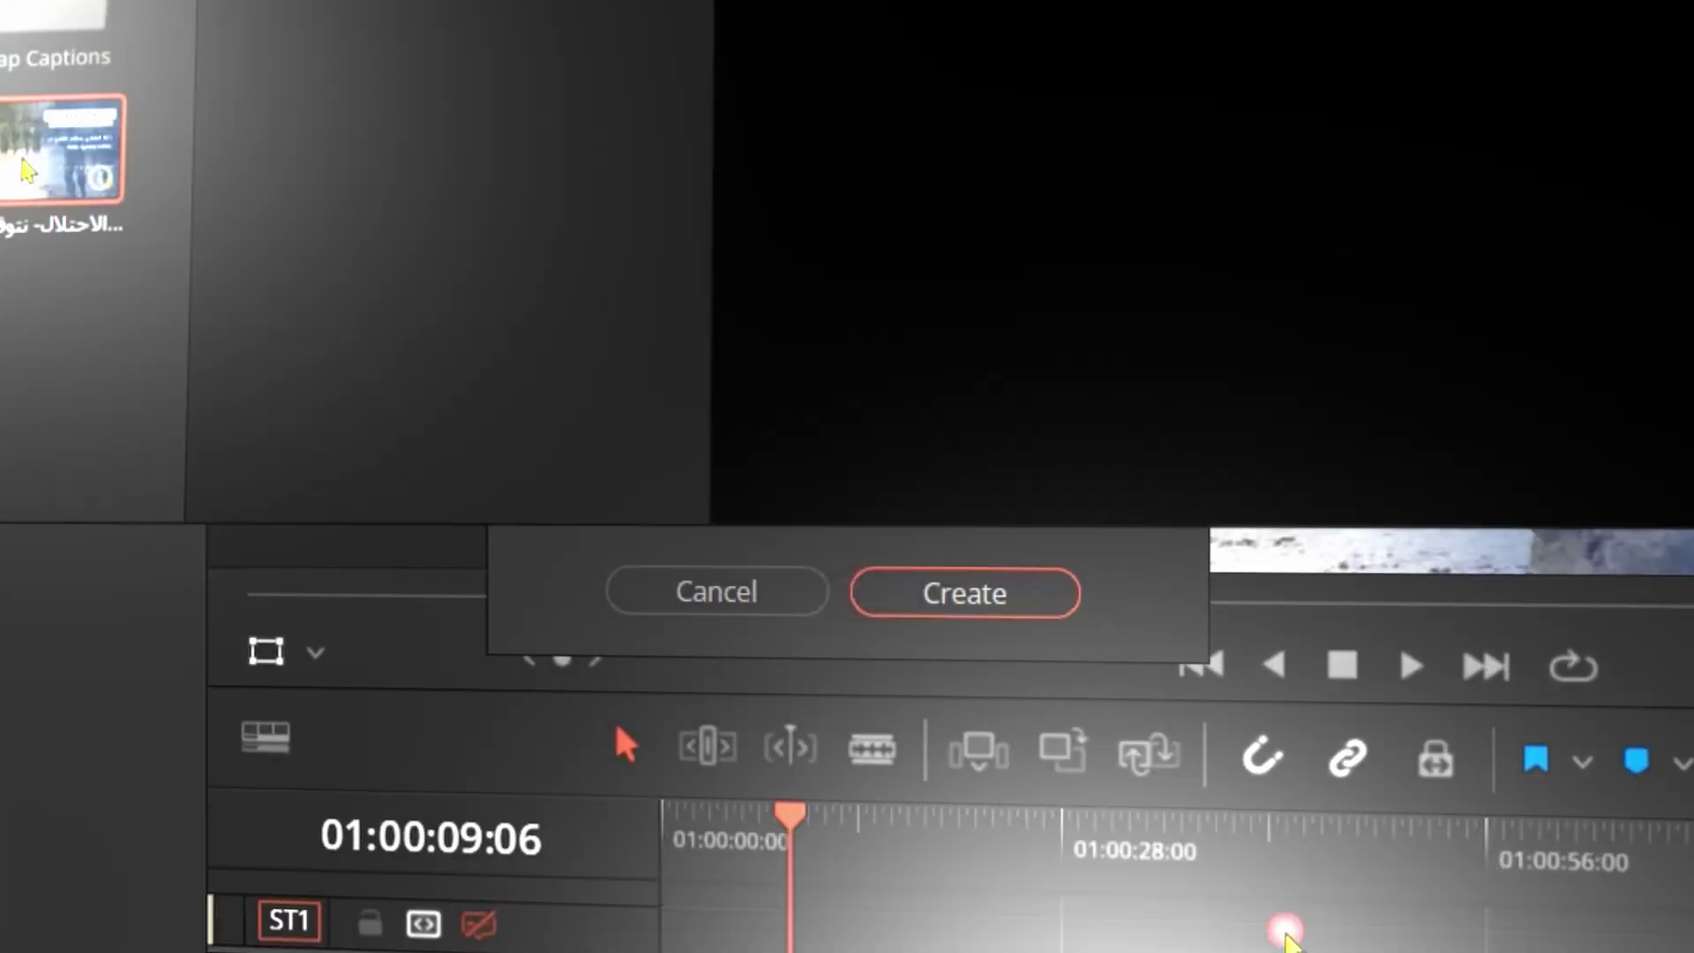
{"action": "left_click_drag", "start_coordinate": [27, 167], "coordinate": [741, 816]}
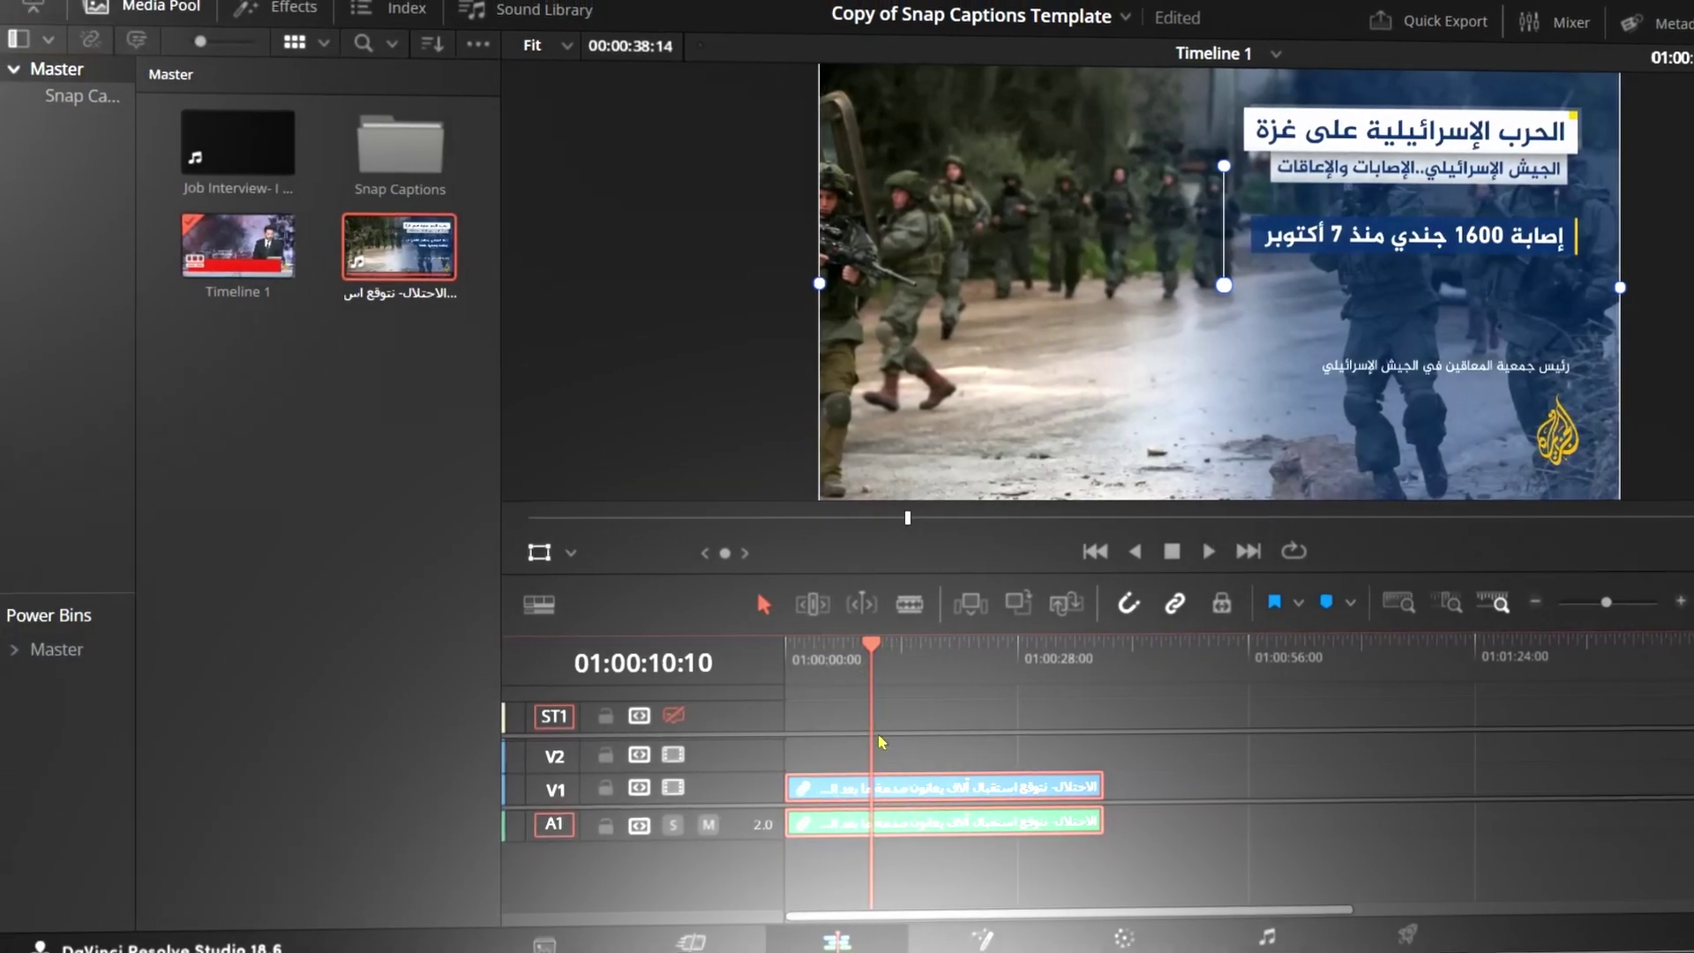
{"action": "left_click_drag", "start_coordinate": [891, 653], "coordinate": [878, 697]}
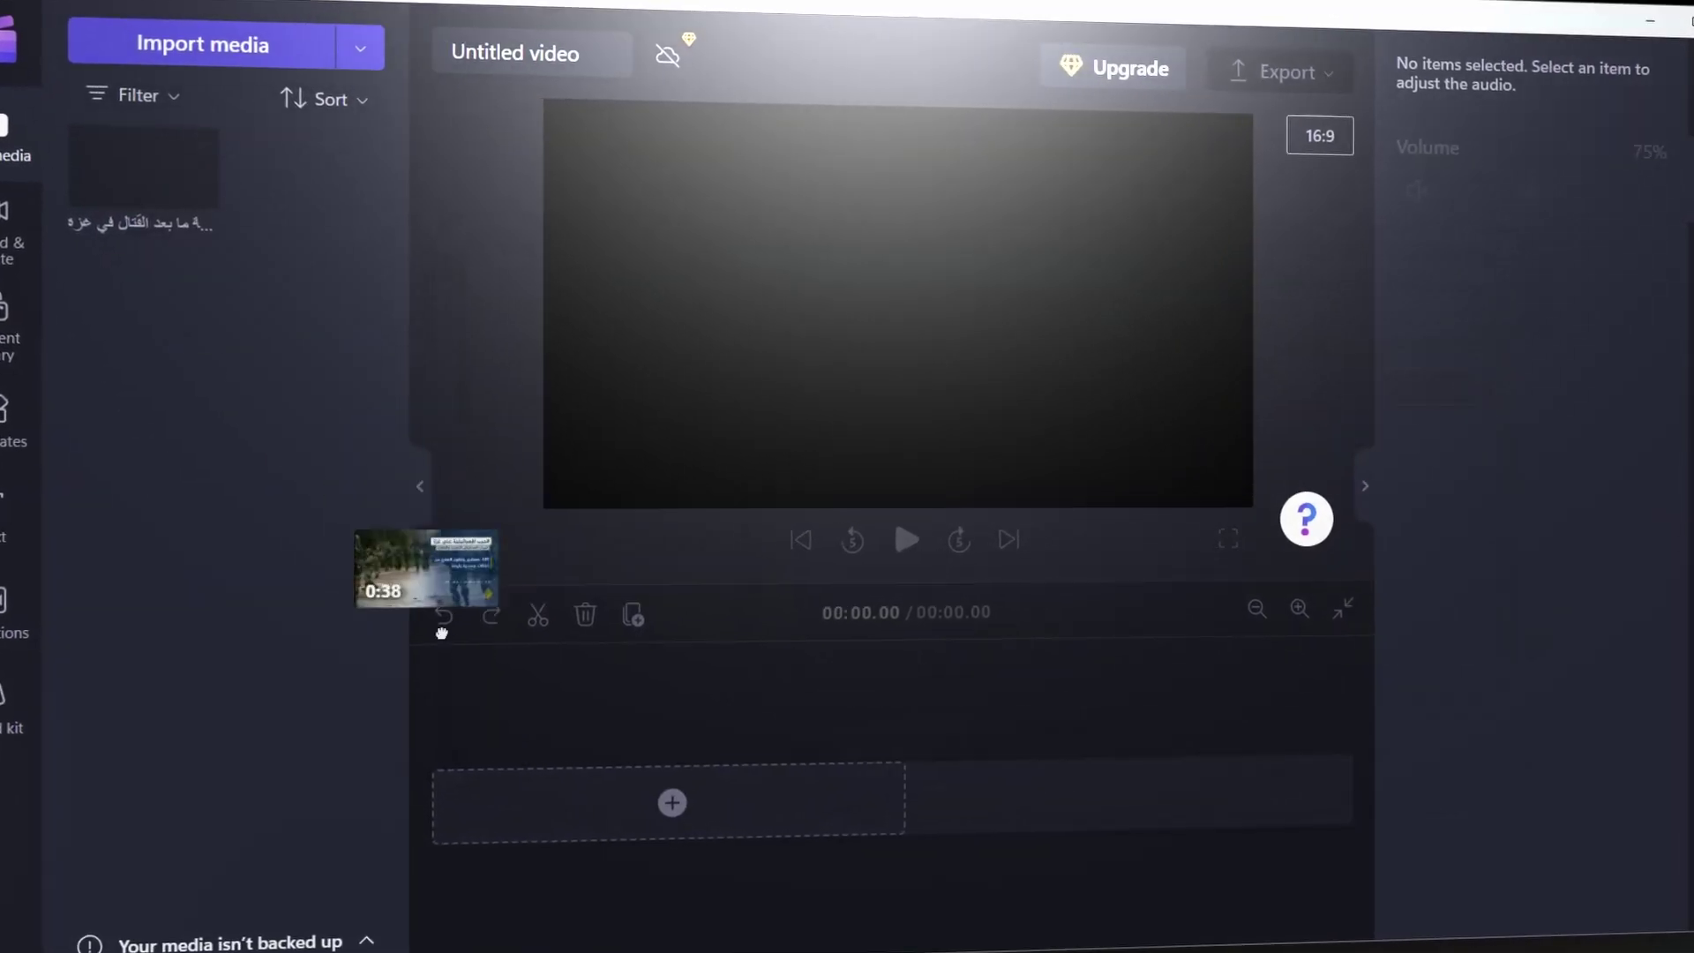
- Transcribe the clip in Arabic (Saudi Arabia) in Clipchamp and drag Untitled video.srt into Resolve
{"action": "left_click_drag", "start_coordinate": [884, 764], "coordinate": [688, 776]}
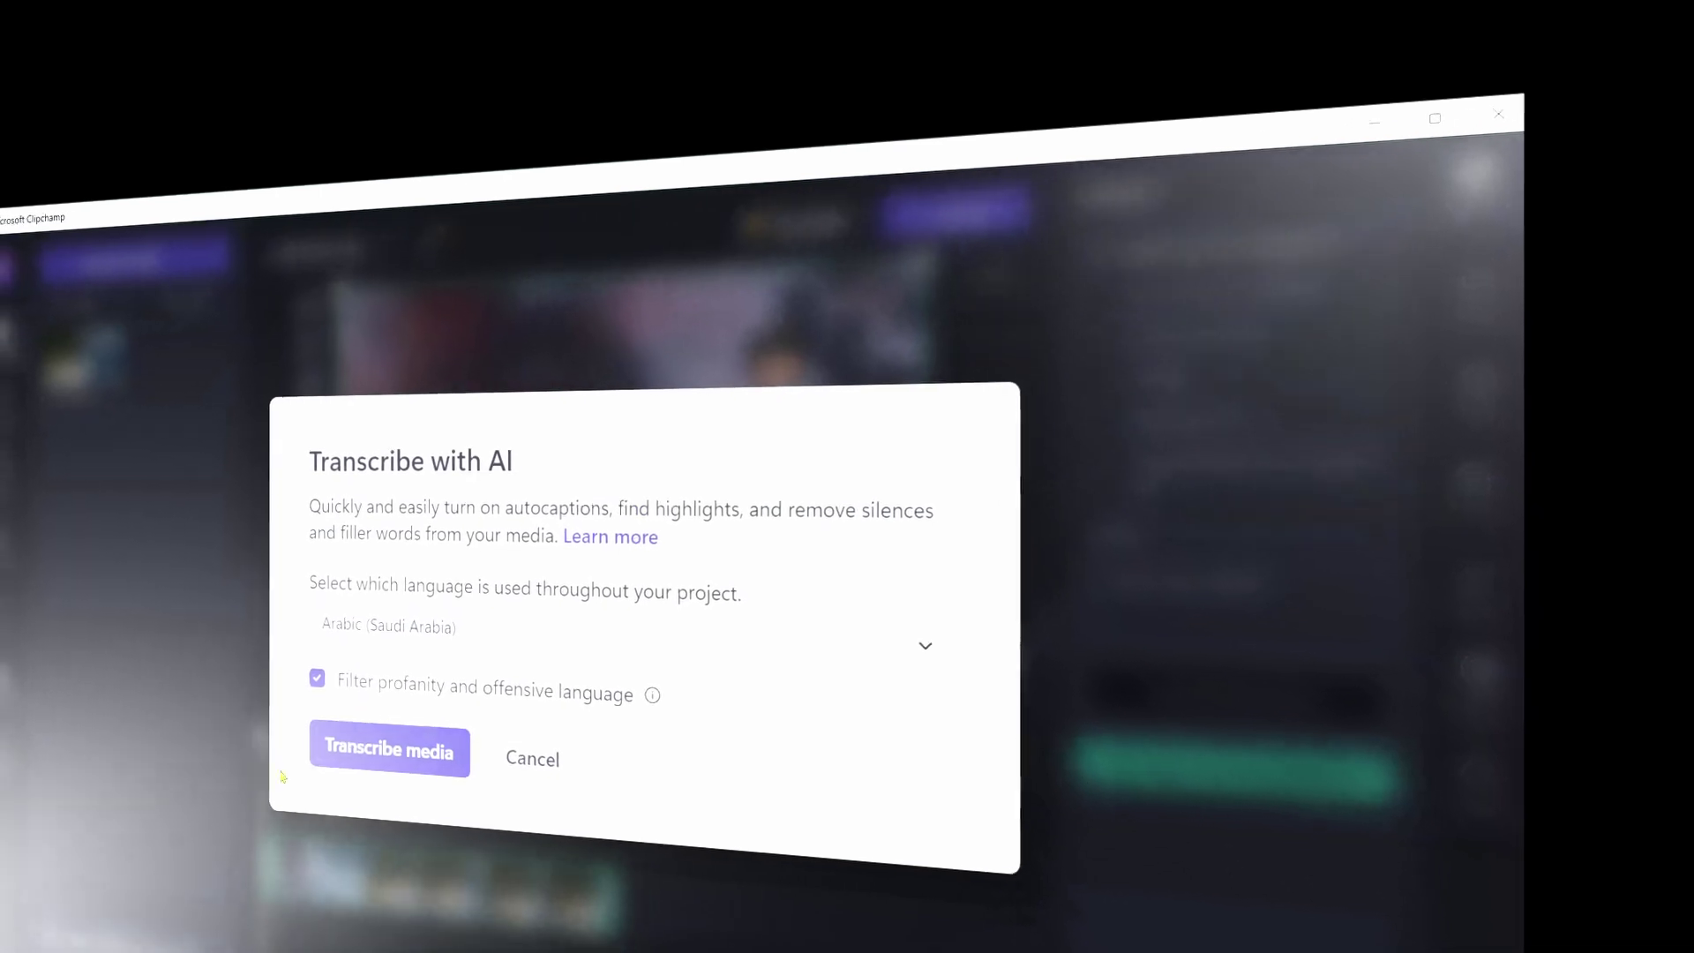
{"action": "left_click", "coordinate": [389, 614]}
{"action": "left_click", "coordinate": [414, 648]}
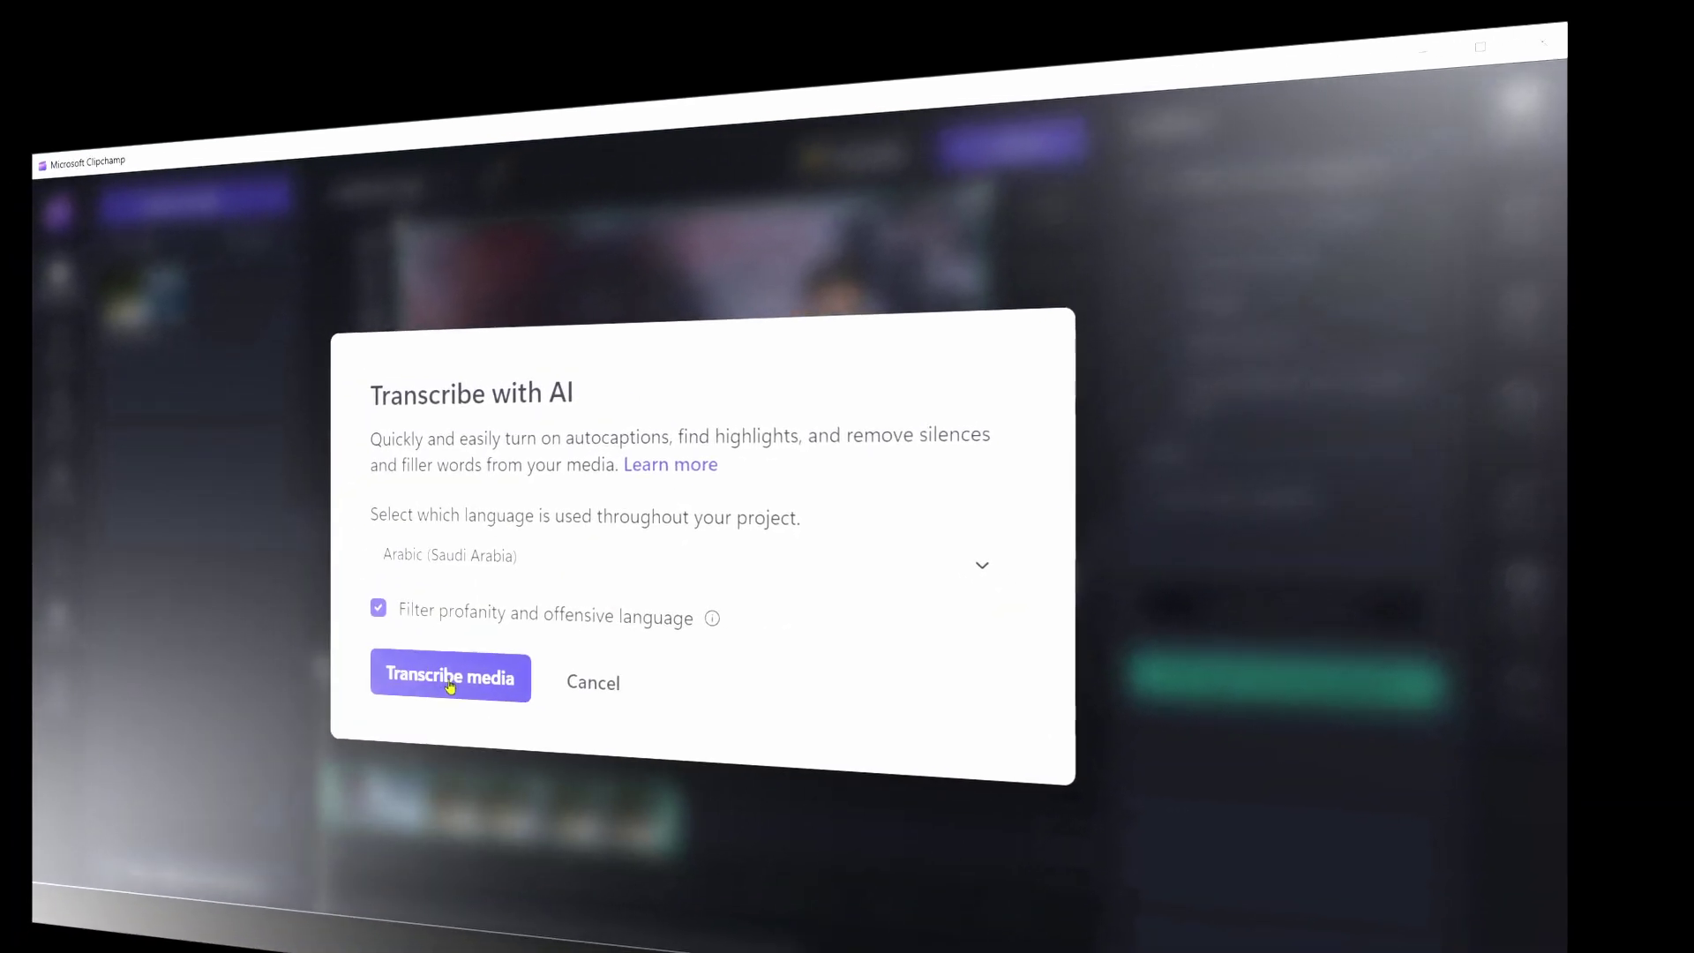
{"action": "left_click", "coordinate": [493, 658]}
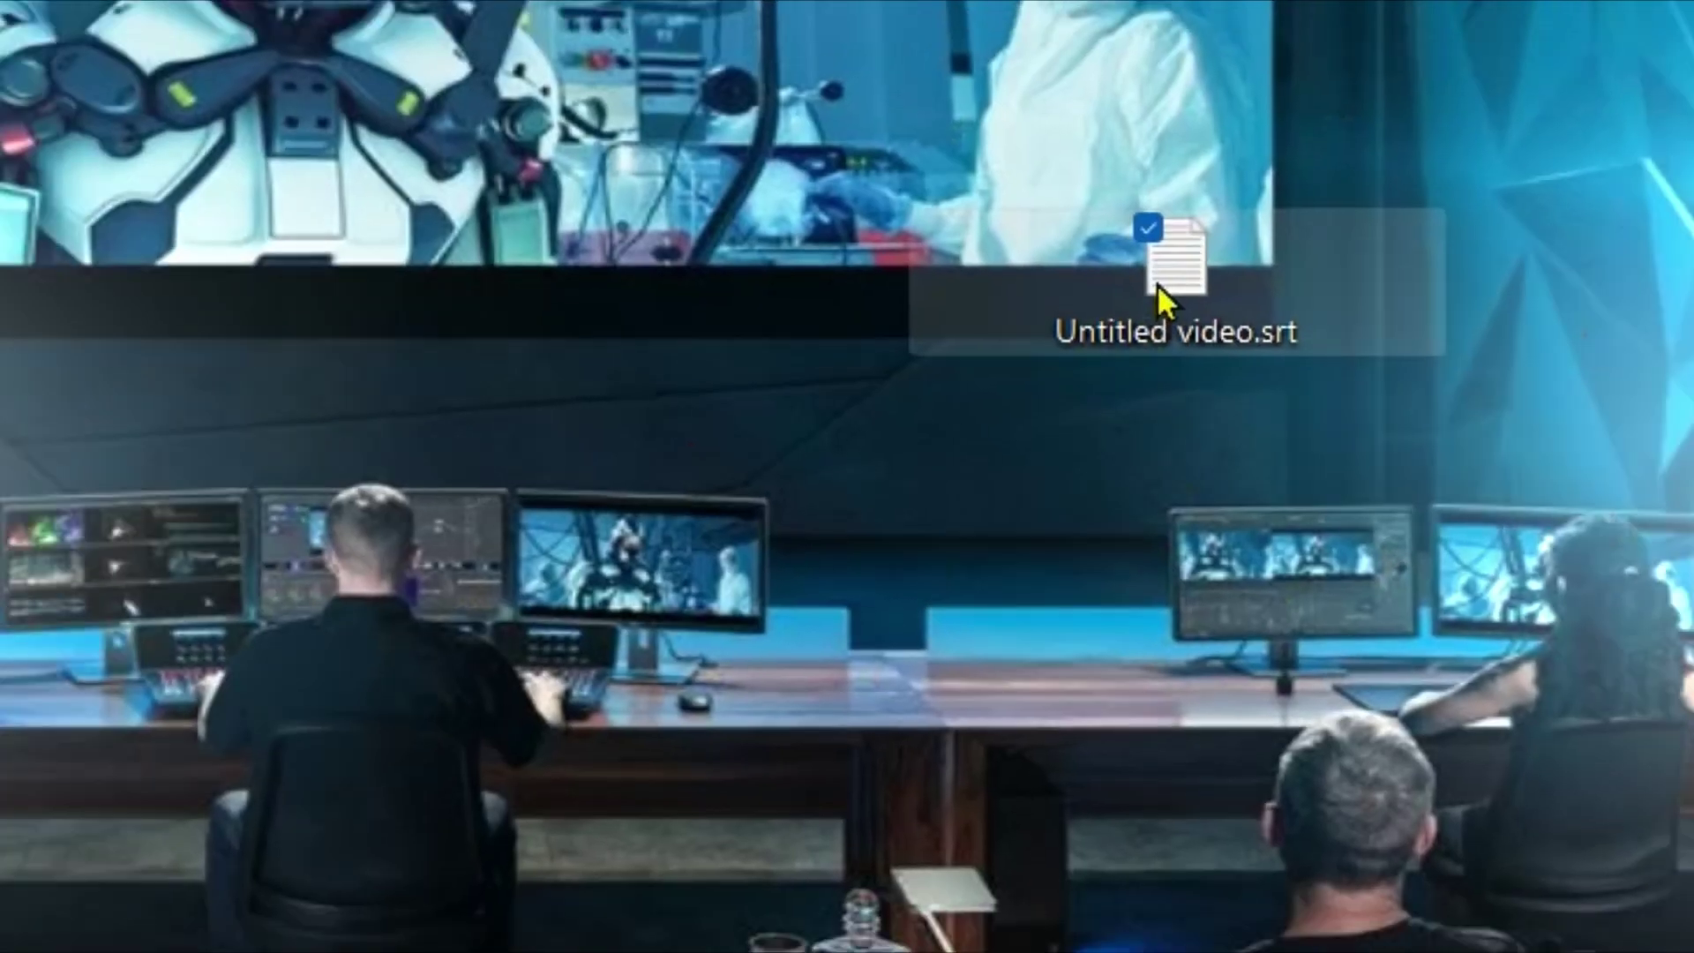
{"action": "mouse_move", "coordinate": [1156, 291]}
{"action": "left_mouse_down"}
{"action": "mouse_move", "coordinate": [915, 445]}
{"action": "mouse_move", "coordinate": [88, 673]}
{"action": "left_mouse_up"}
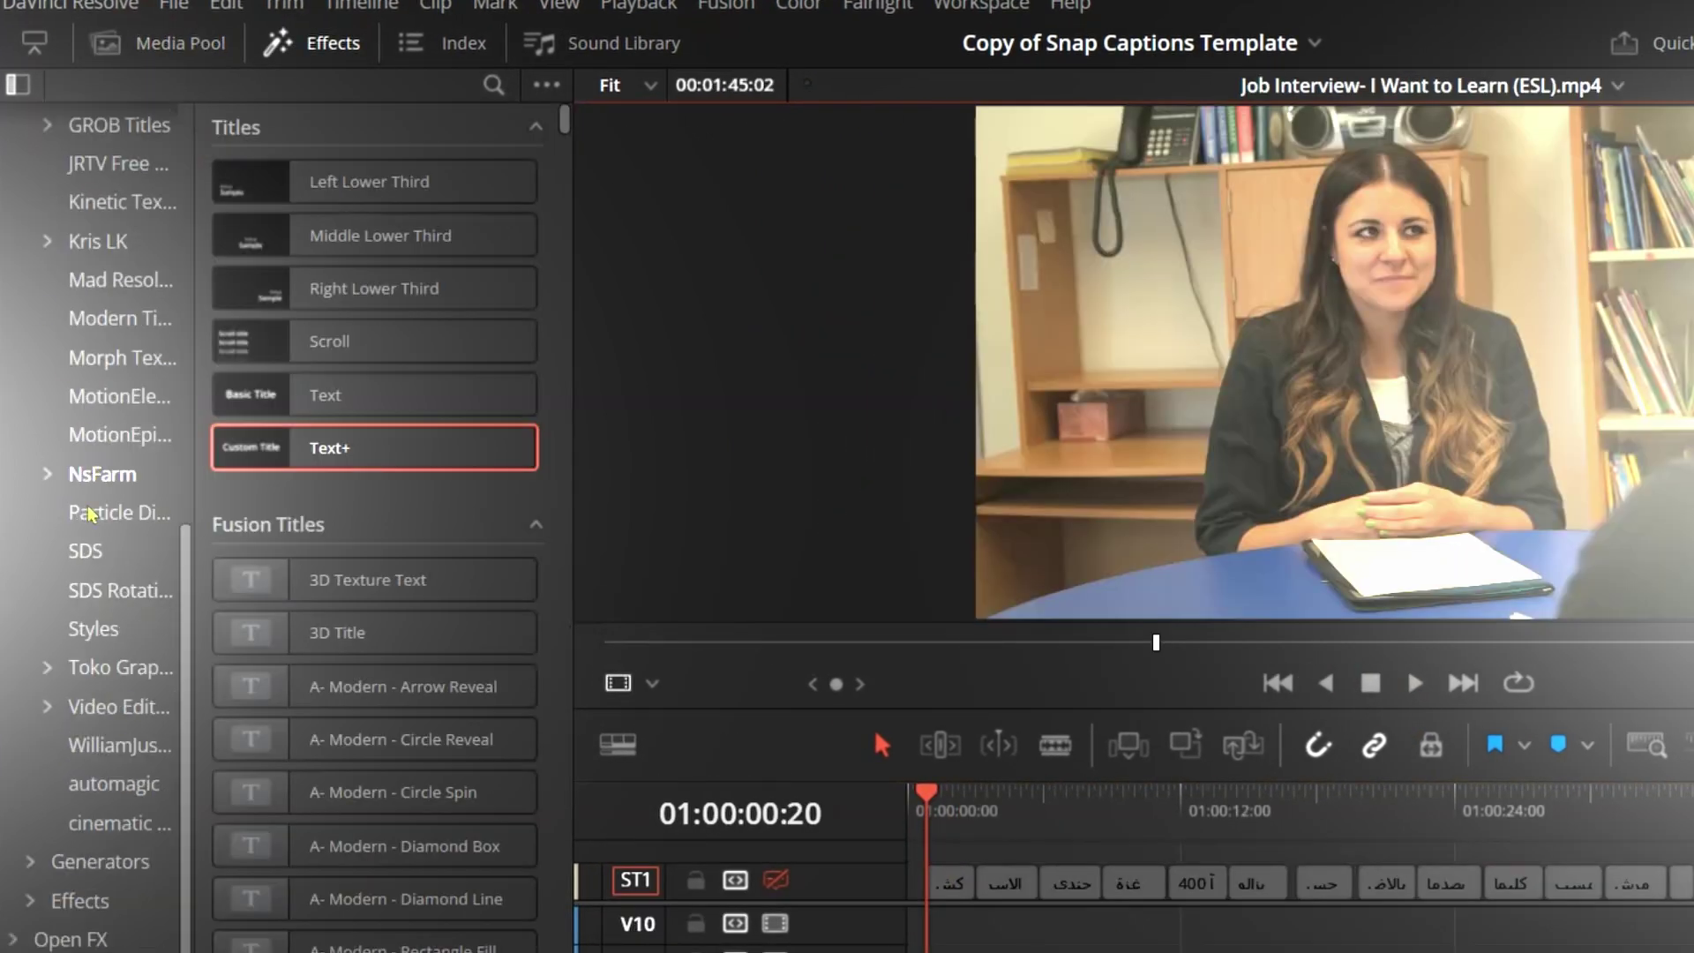
- Filter Titles to the automagic category and drop the automagic title on track V8
{"action": "left_click", "coordinate": [110, 784]}
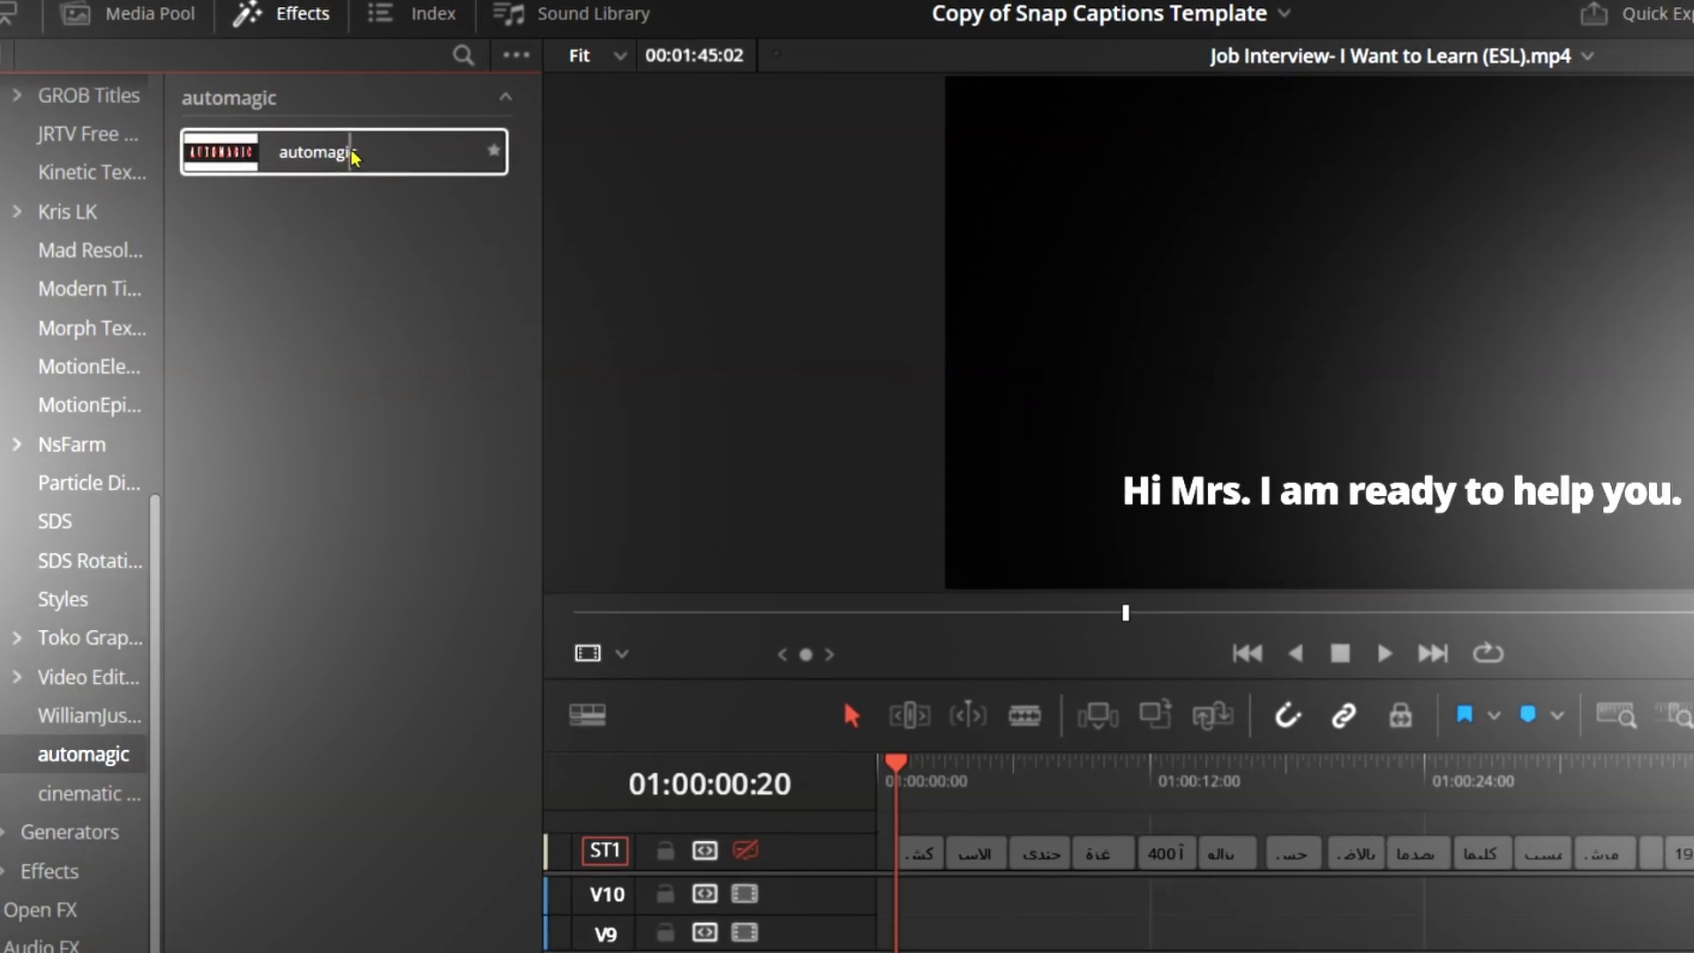
{"action": "mouse_move", "coordinate": [188, 114]}
{"action": "left_mouse_down"}
{"action": "mouse_move", "coordinate": [857, 810]}
{"action": "mouse_move", "coordinate": [787, 764]}
{"action": "left_mouse_up"}
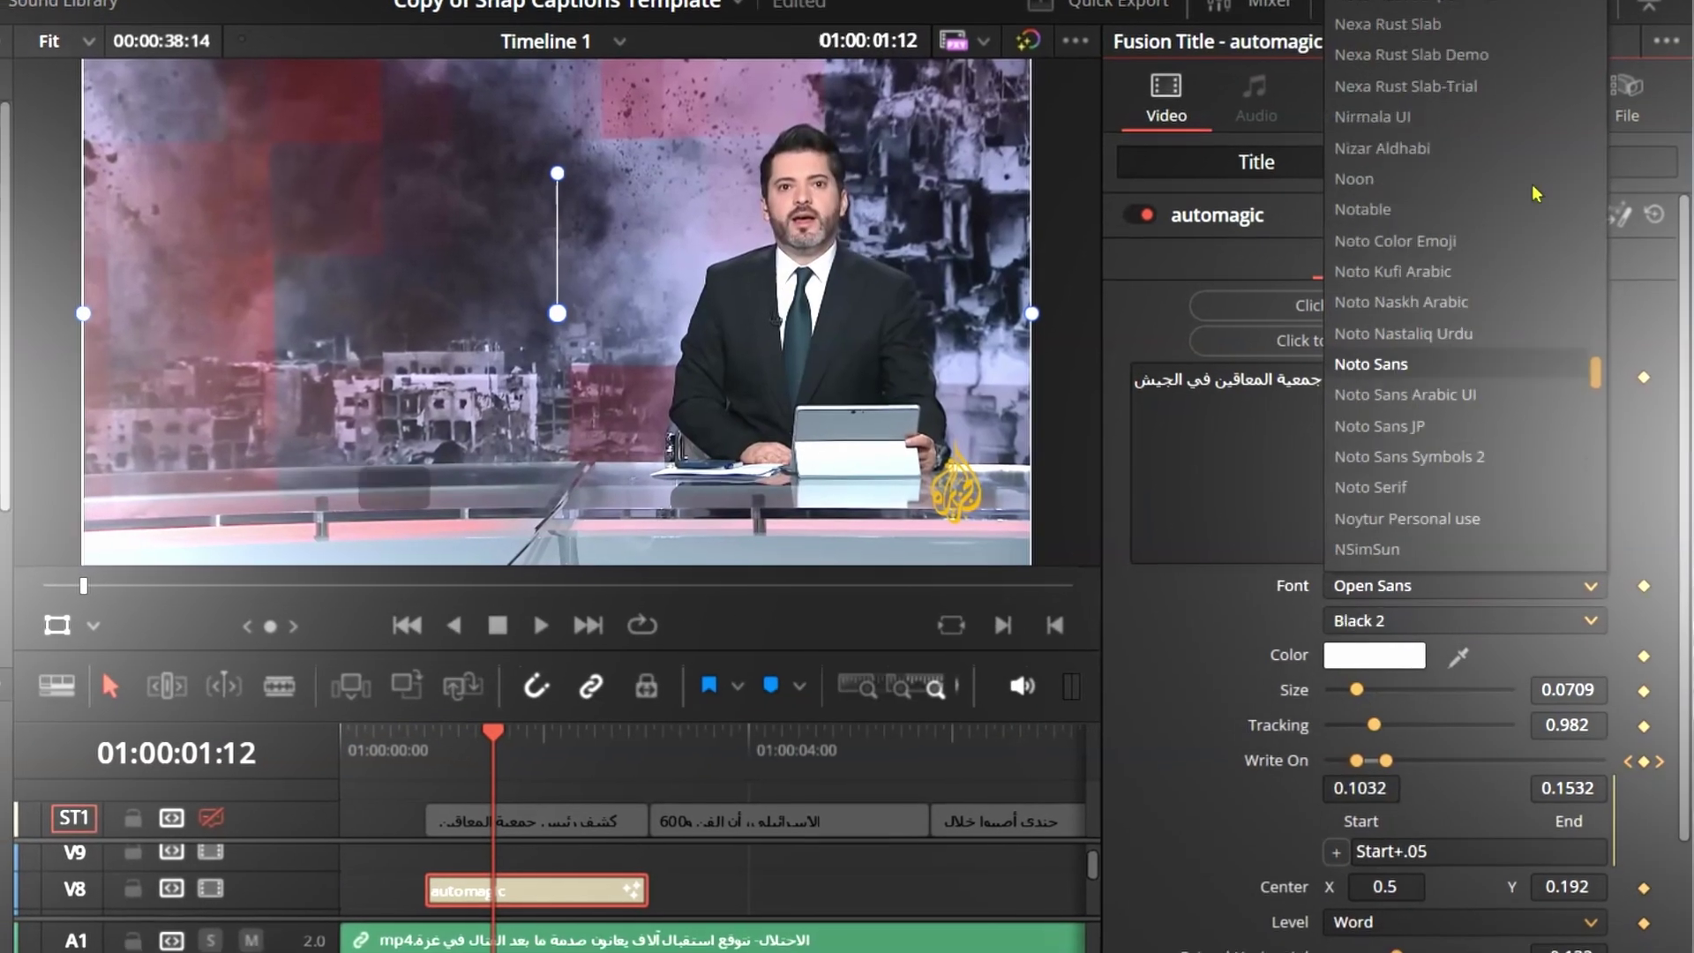
- Make the caption text yellow and set the highlight box Alpha to fully transparent
{"action": "scroll", "coordinate": [1535, 192], "scroll_direction": "up", "scroll_amount": 10}
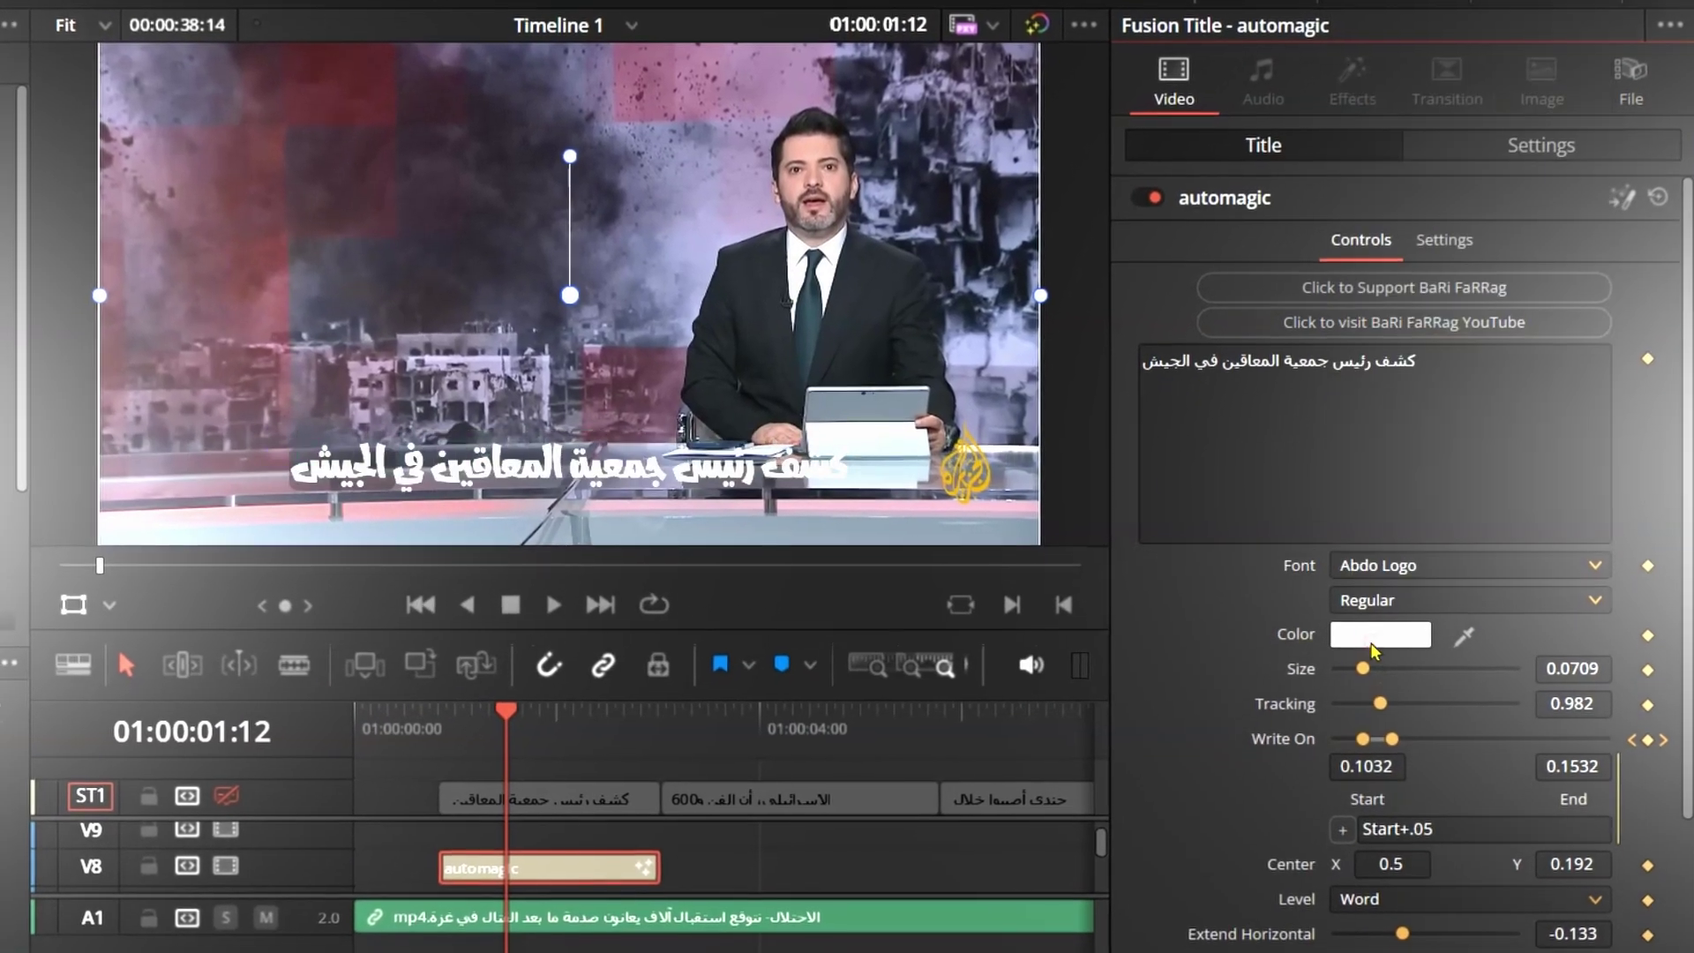
{"action": "left_click", "coordinate": [1375, 654]}
{"action": "left_click", "coordinate": [527, 378]}
{"action": "left_click", "coordinate": [864, 729]}
{"action": "scroll", "coordinate": [1411, 617], "scroll_direction": "down", "scroll_amount": 5}
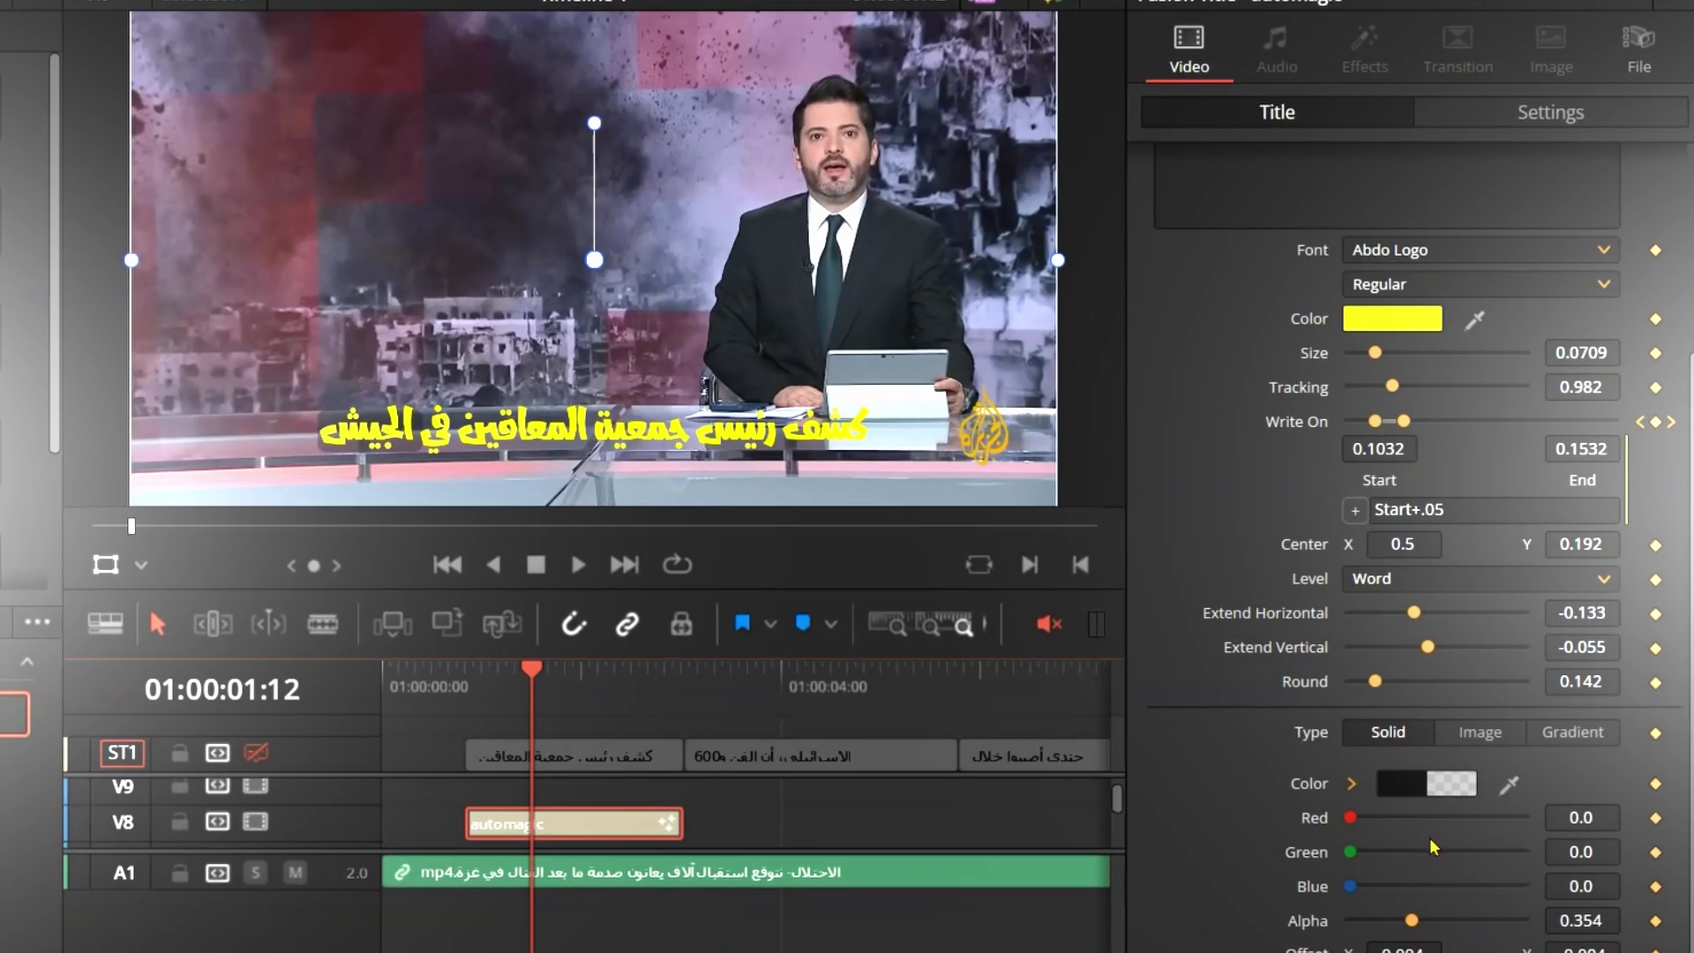
{"action": "left_click_drag", "start_coordinate": [1453, 898], "coordinate": [1349, 897]}
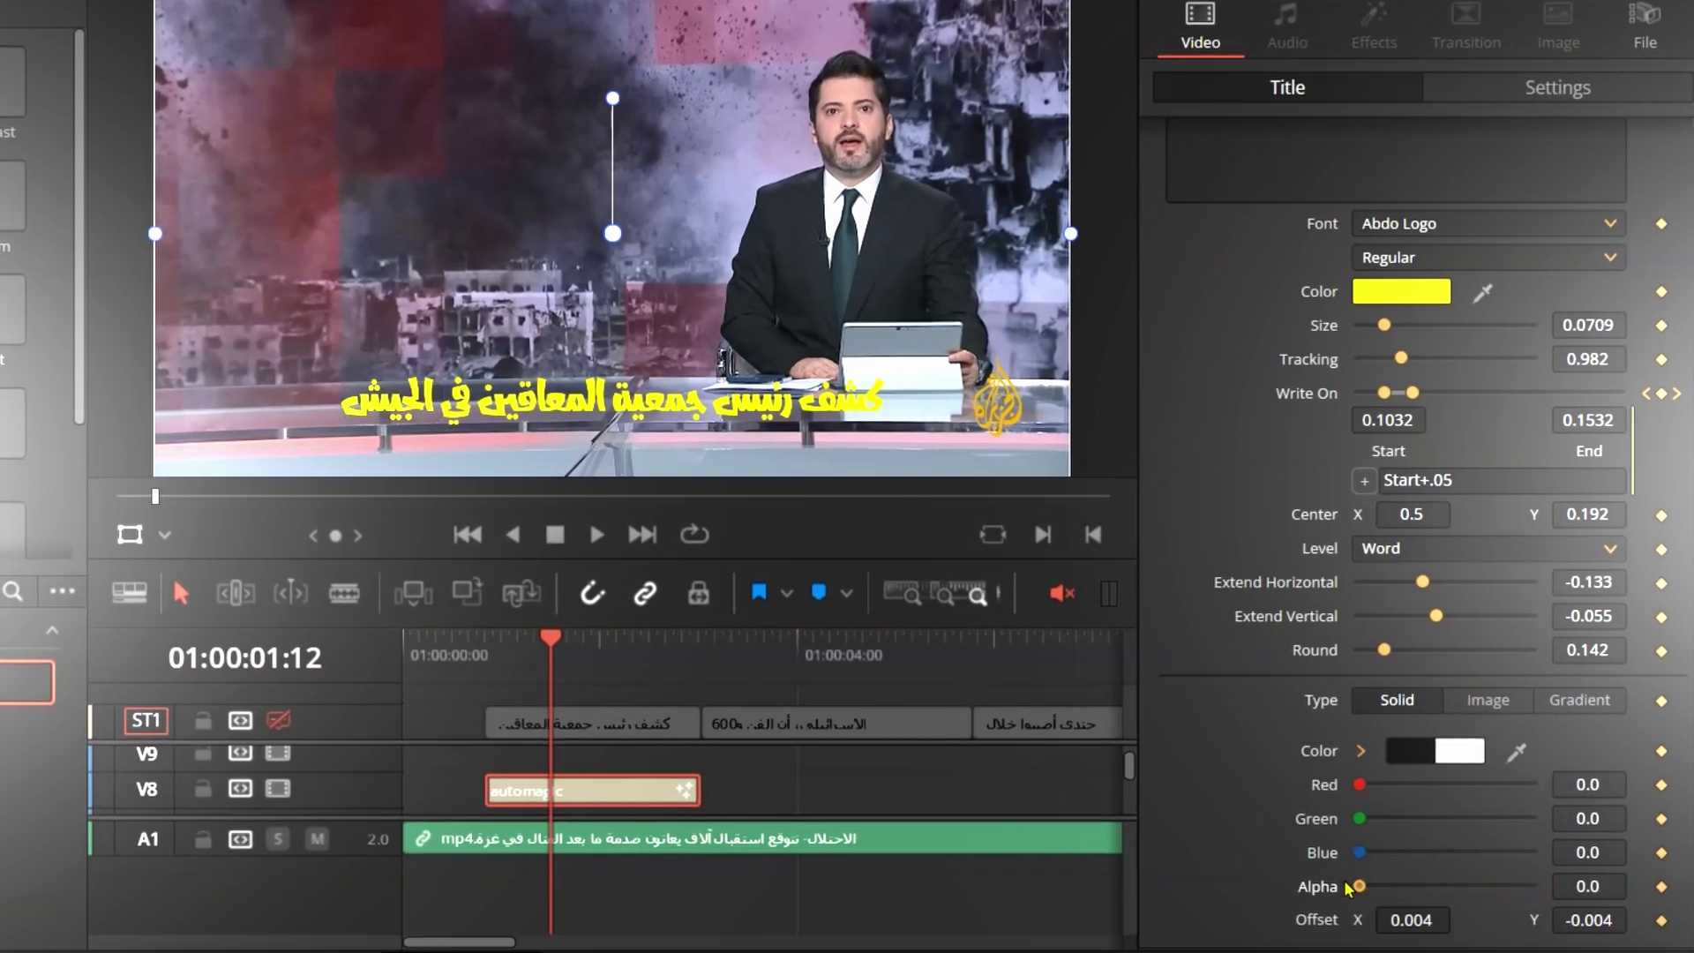
- Play and scrub the timeline to preview the word-by-word caption highlight
{"action": "left_click", "coordinate": [599, 536]}
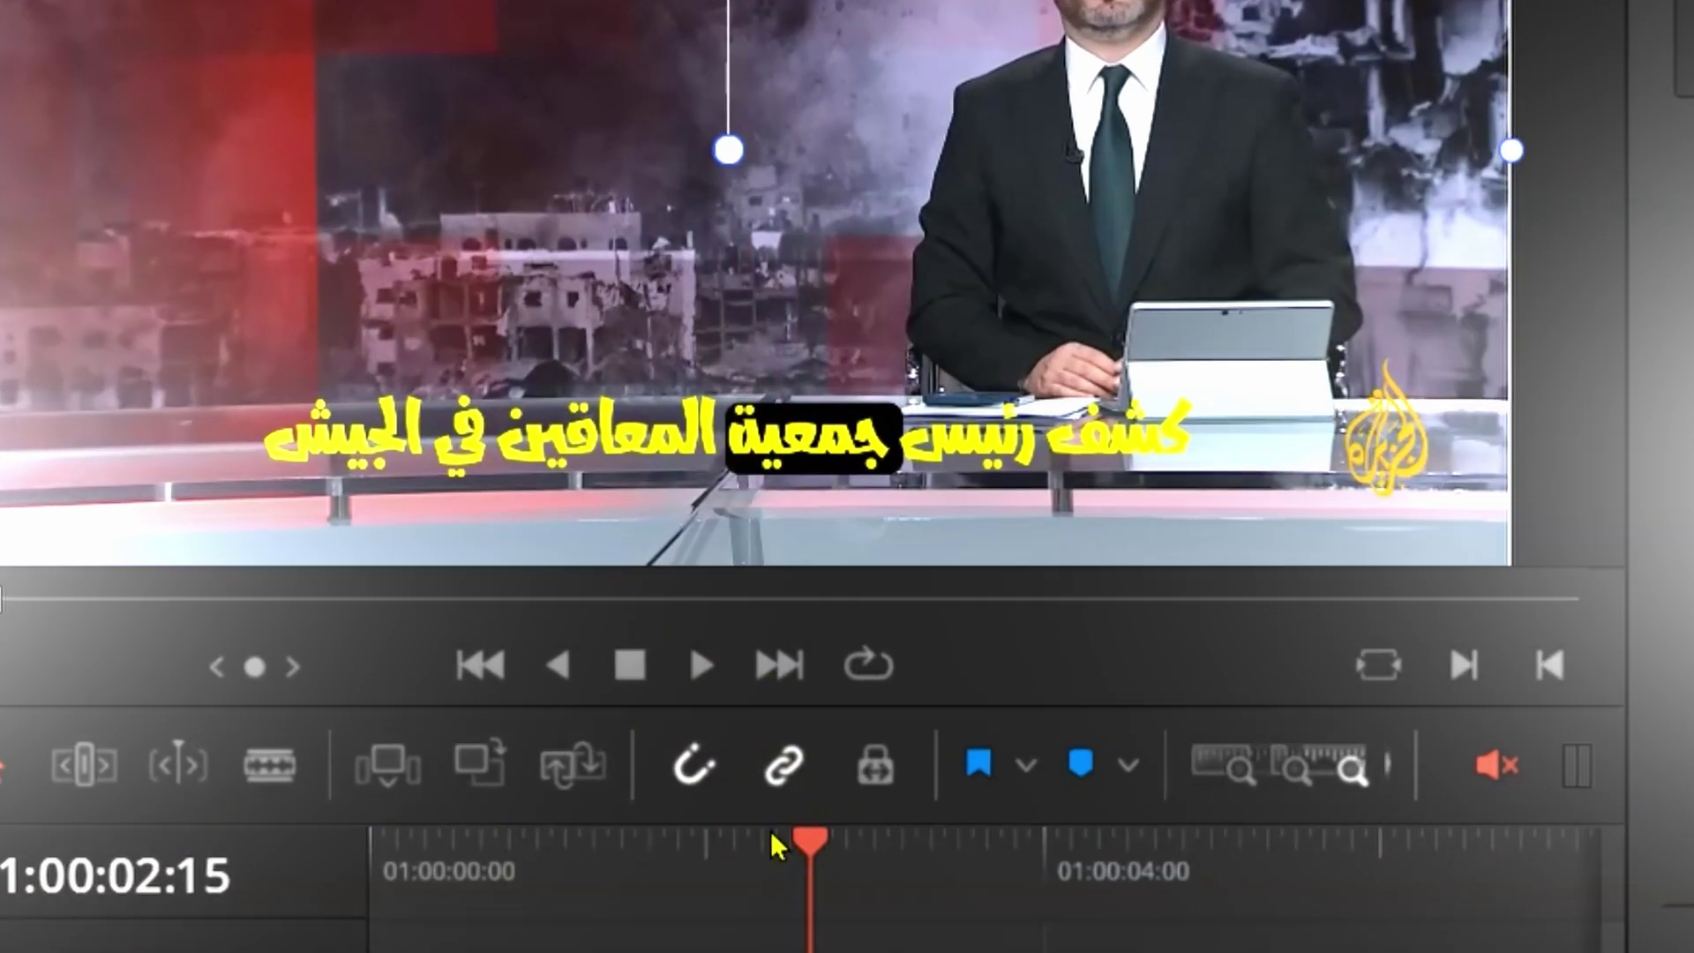
{"action": "left_click_drag", "start_coordinate": [732, 776], "coordinate": [657, 825]}
{"action": "left_click_drag", "start_coordinate": [684, 895], "coordinate": [663, 893]}
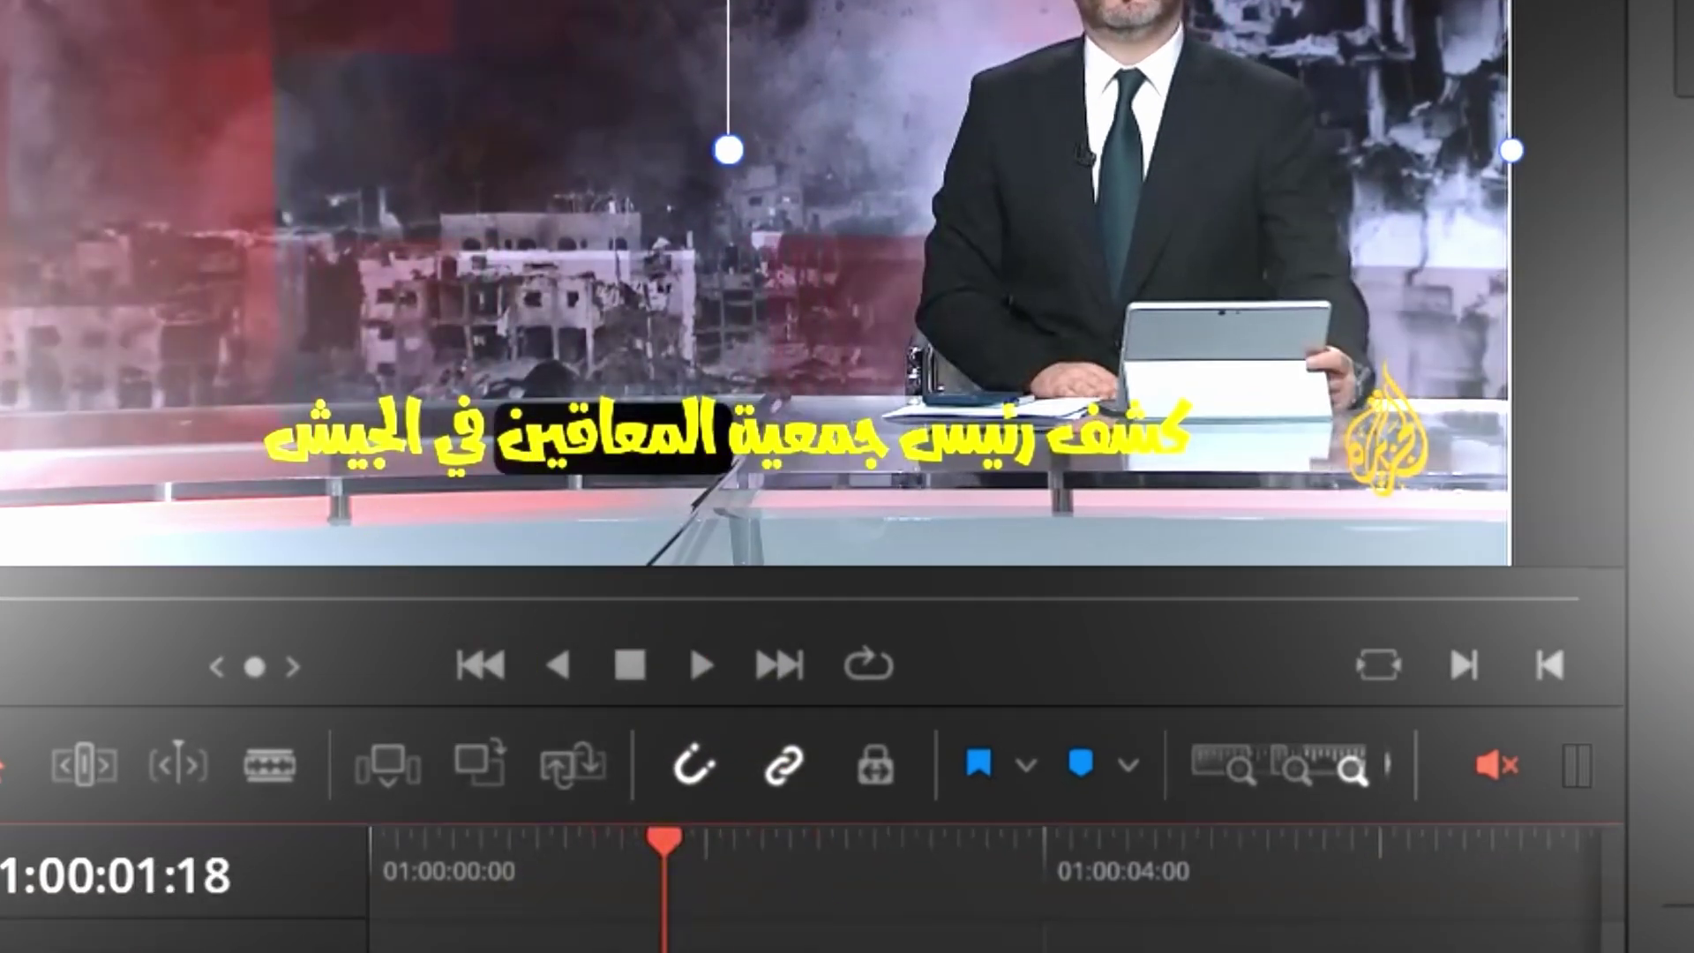
{"action": "left_click", "coordinate": [510, 869]}
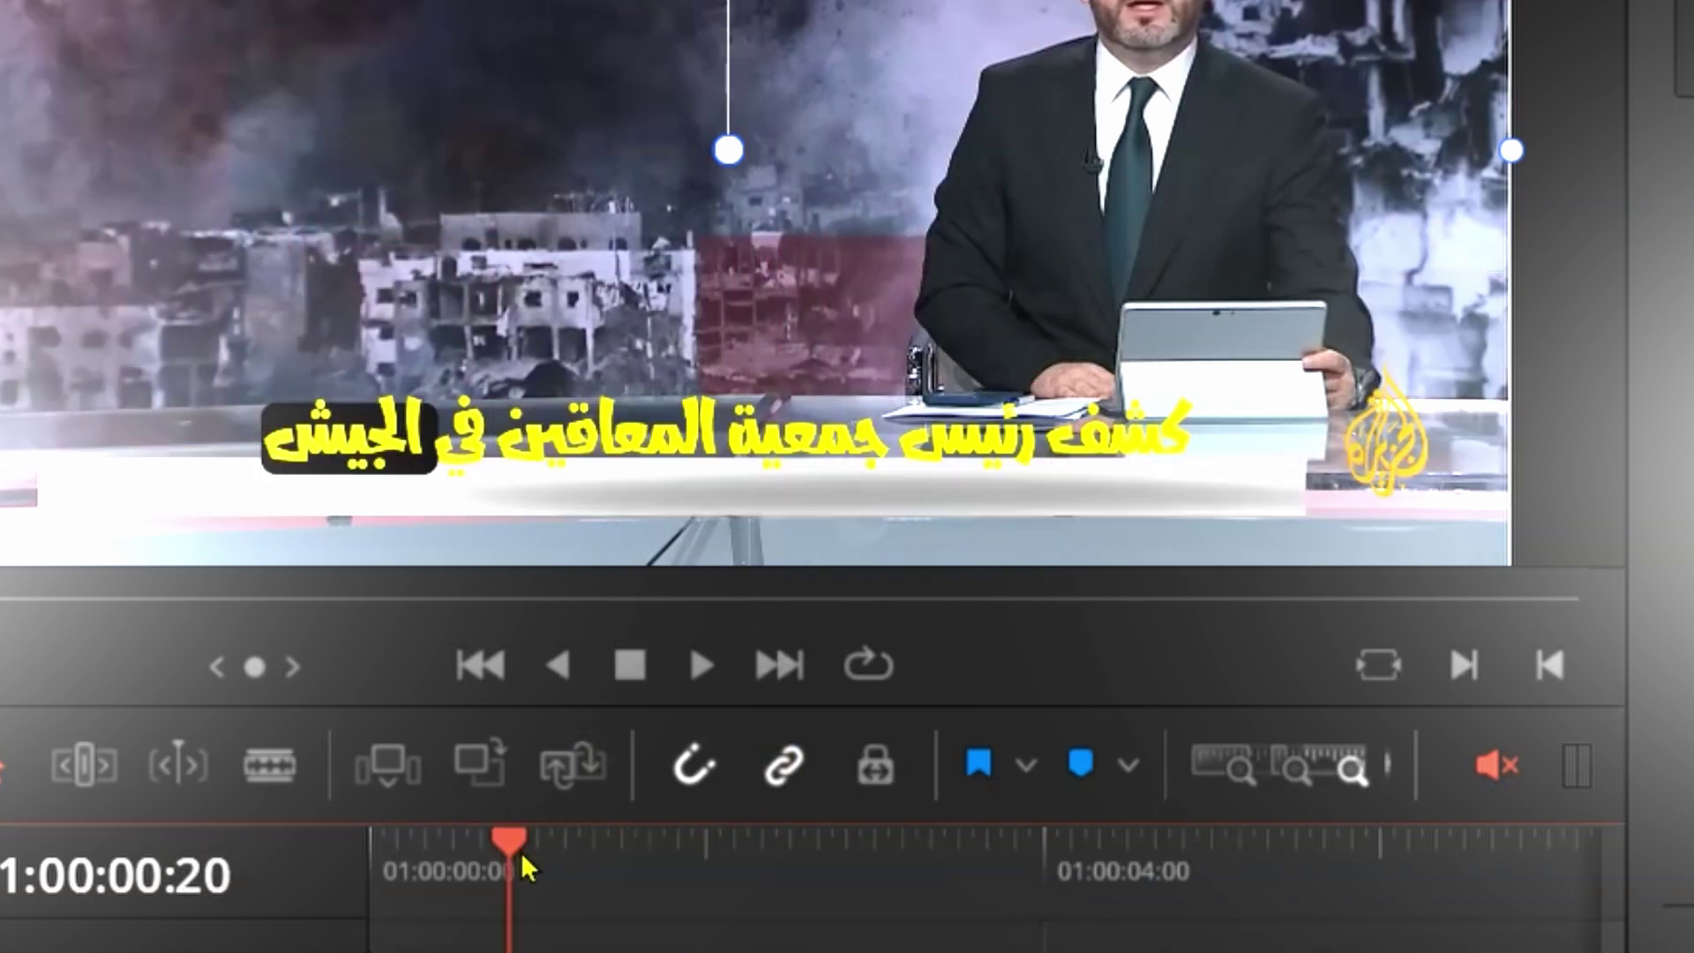
{"action": "left_click", "coordinate": [686, 882]}
- Reset the caption's Write On timing, play it back, and shift the write-on range earlier
{"action": "left_click_drag", "start_coordinate": [686, 883], "coordinate": [431, 869]}
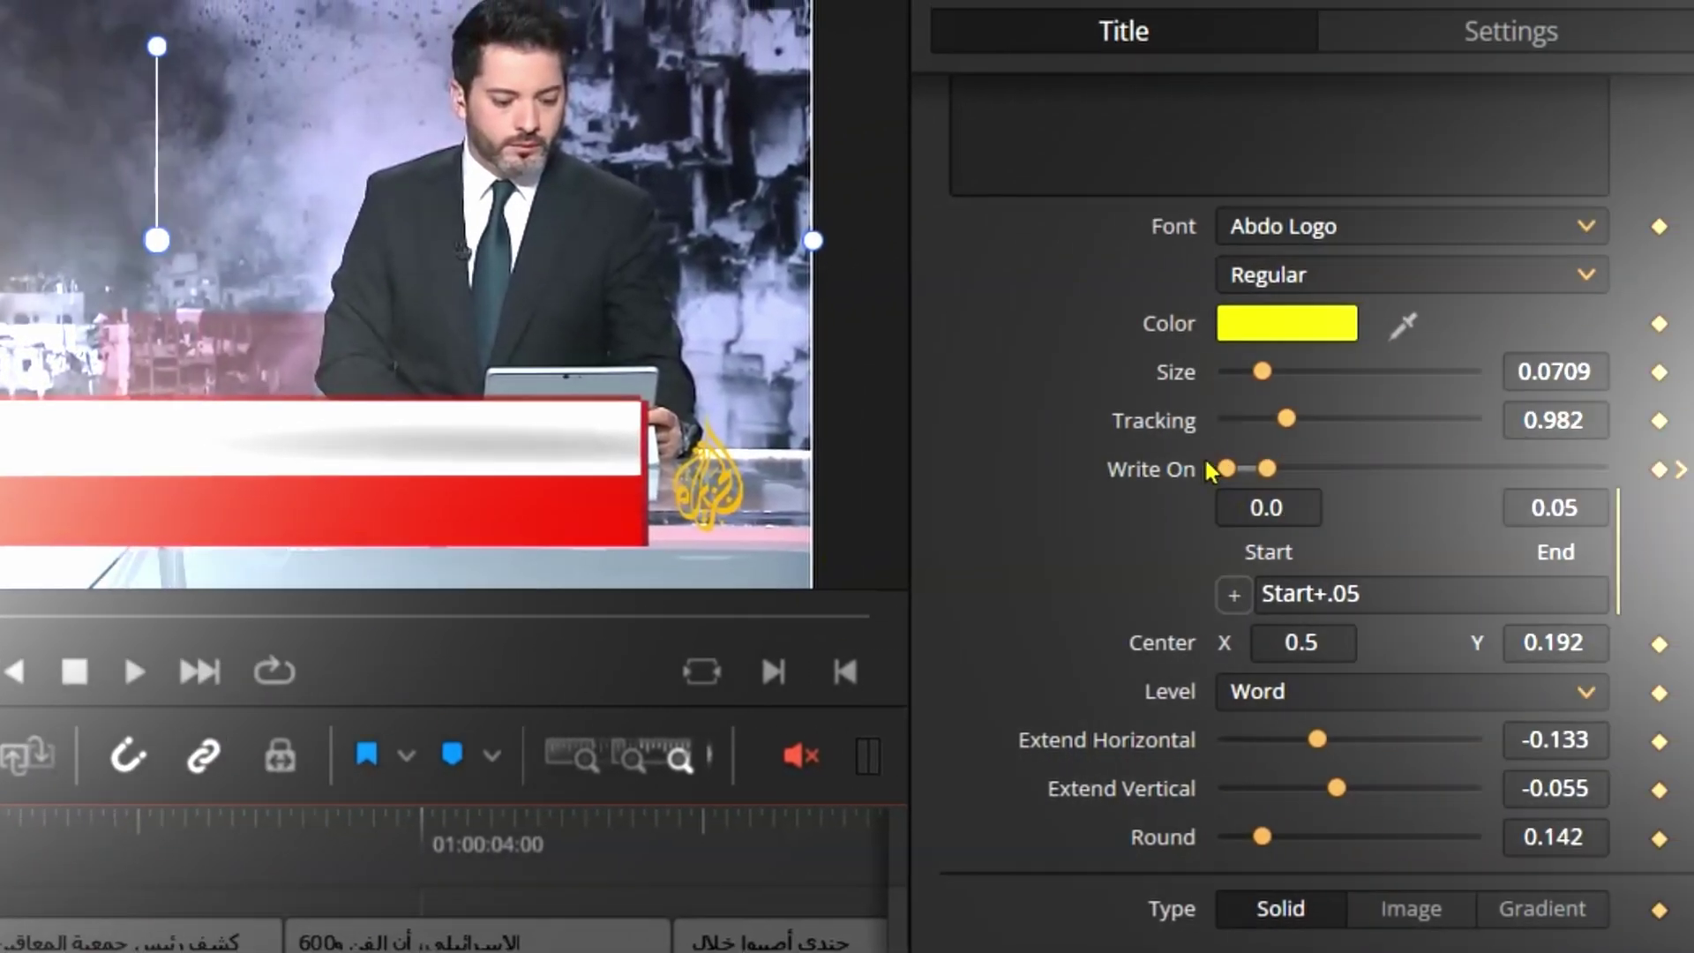
{"action": "double_click", "coordinate": [1174, 472]}
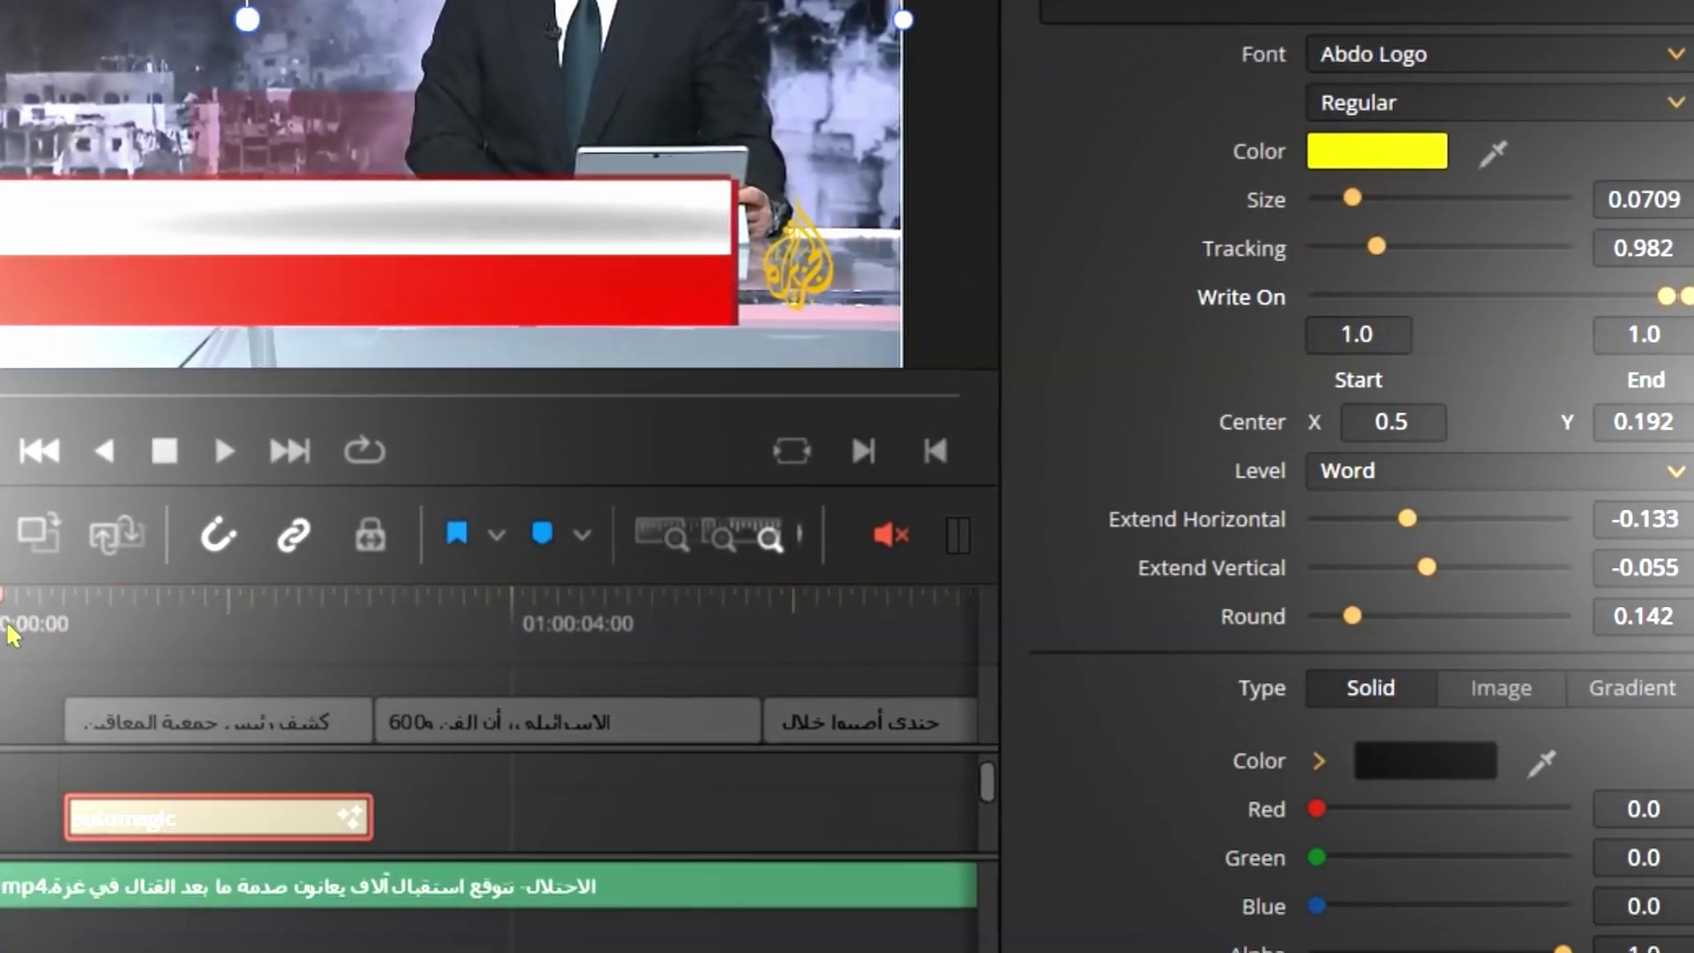
{"action": "left_click_drag", "start_coordinate": [9, 628], "coordinate": [122, 653]}
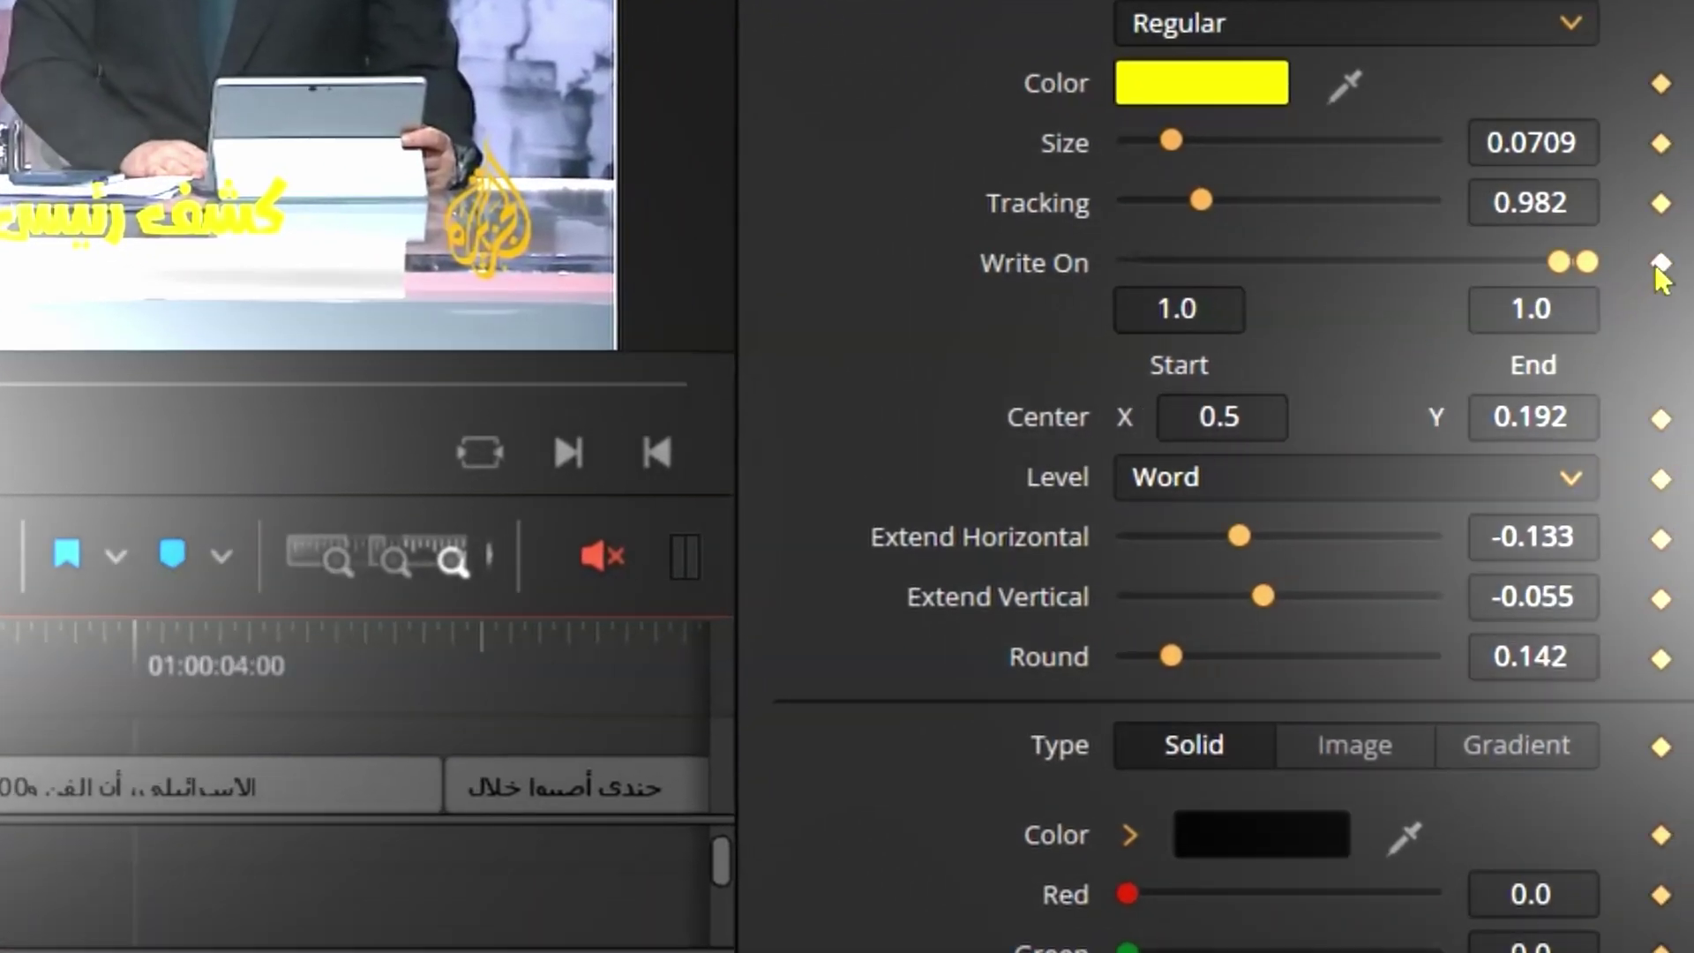
{"action": "key", "text": "space"}
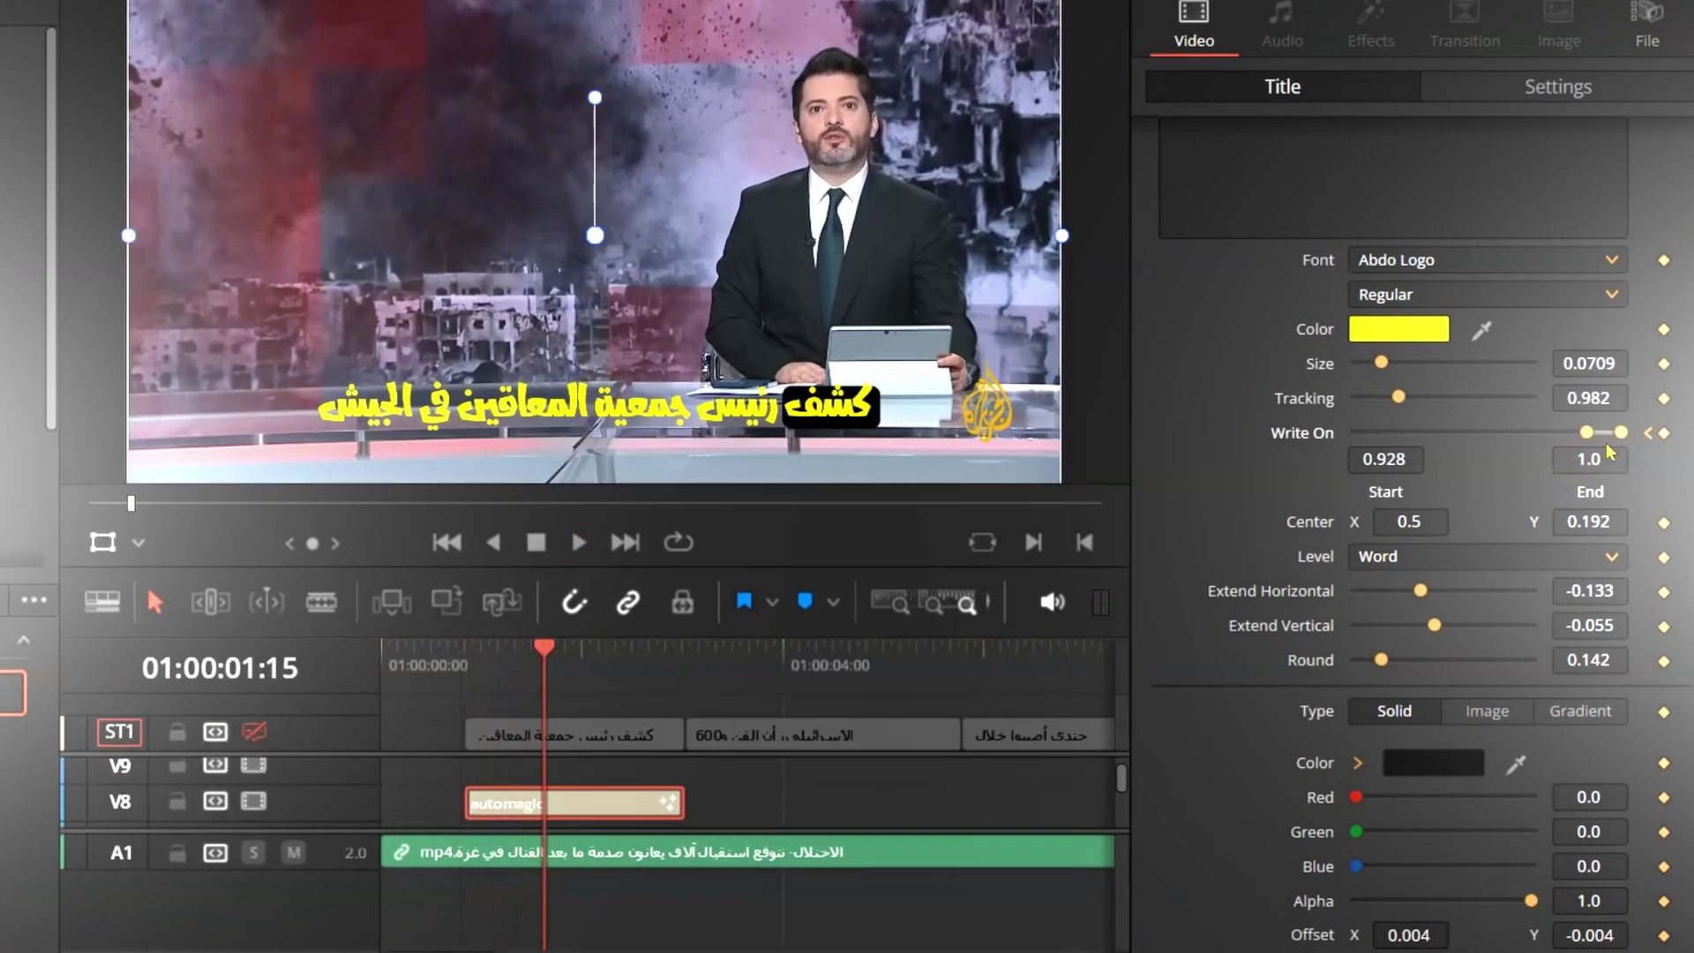
{"action": "left_click_drag", "start_coordinate": [1571, 442], "coordinate": [1558, 442]}
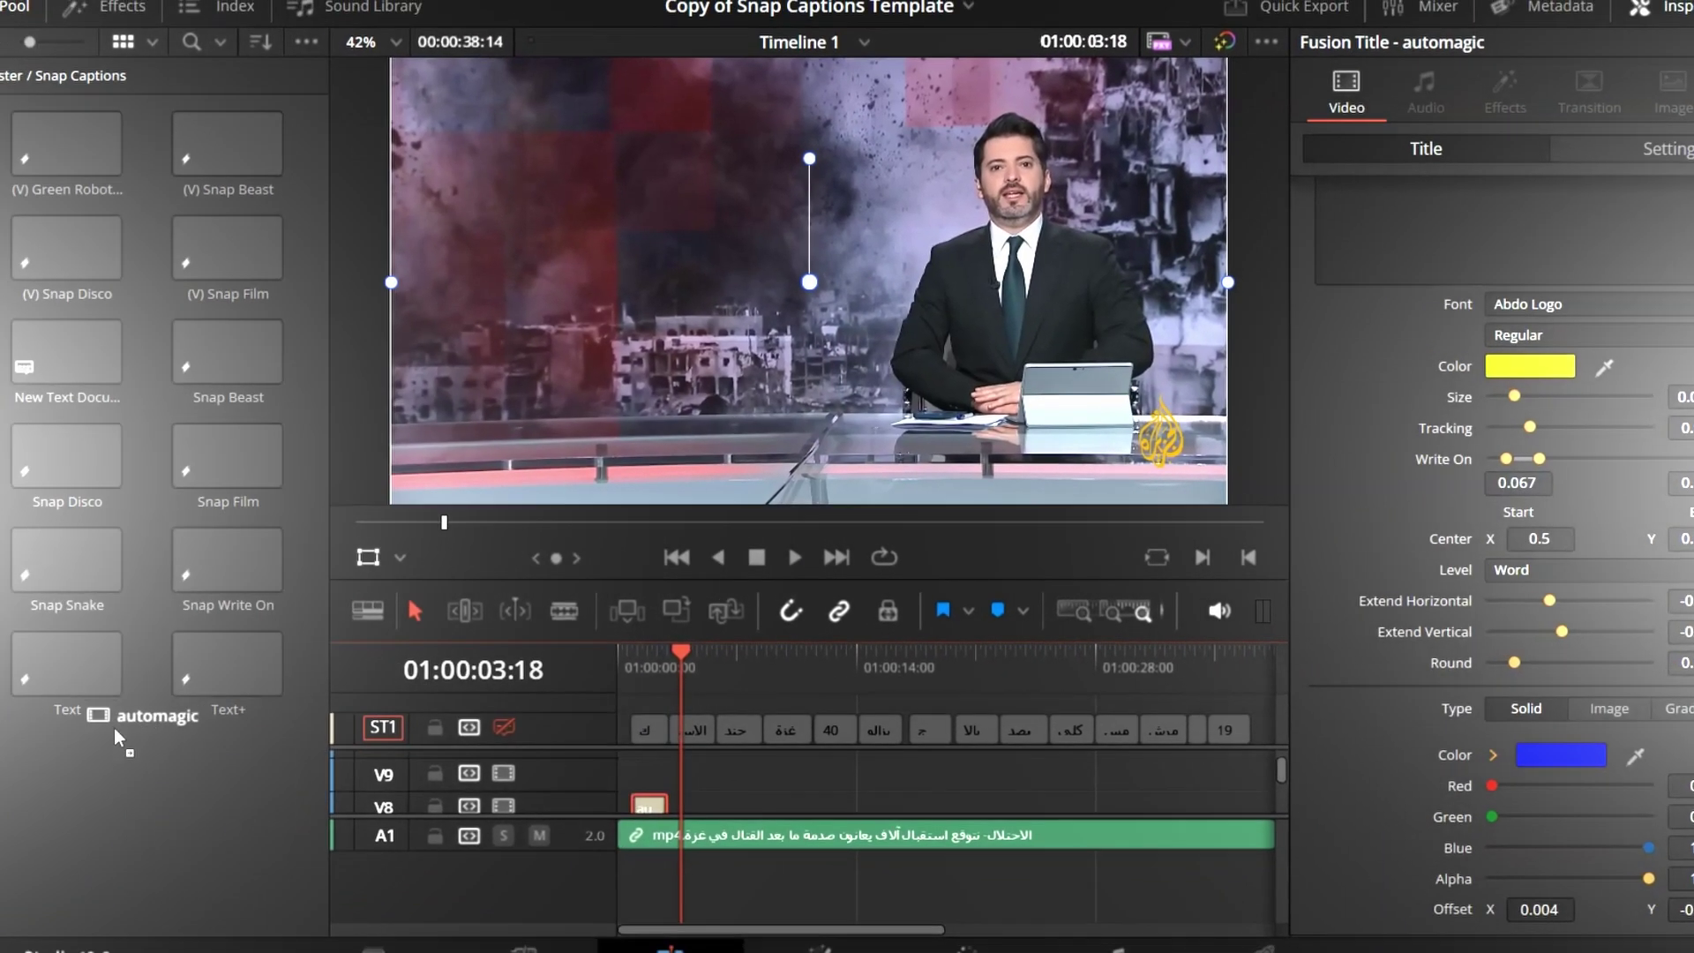
- Save the automagic title into the Snap Captions bin and select the news clip
{"action": "left_click_drag", "start_coordinate": [115, 737], "coordinate": [119, 741]}
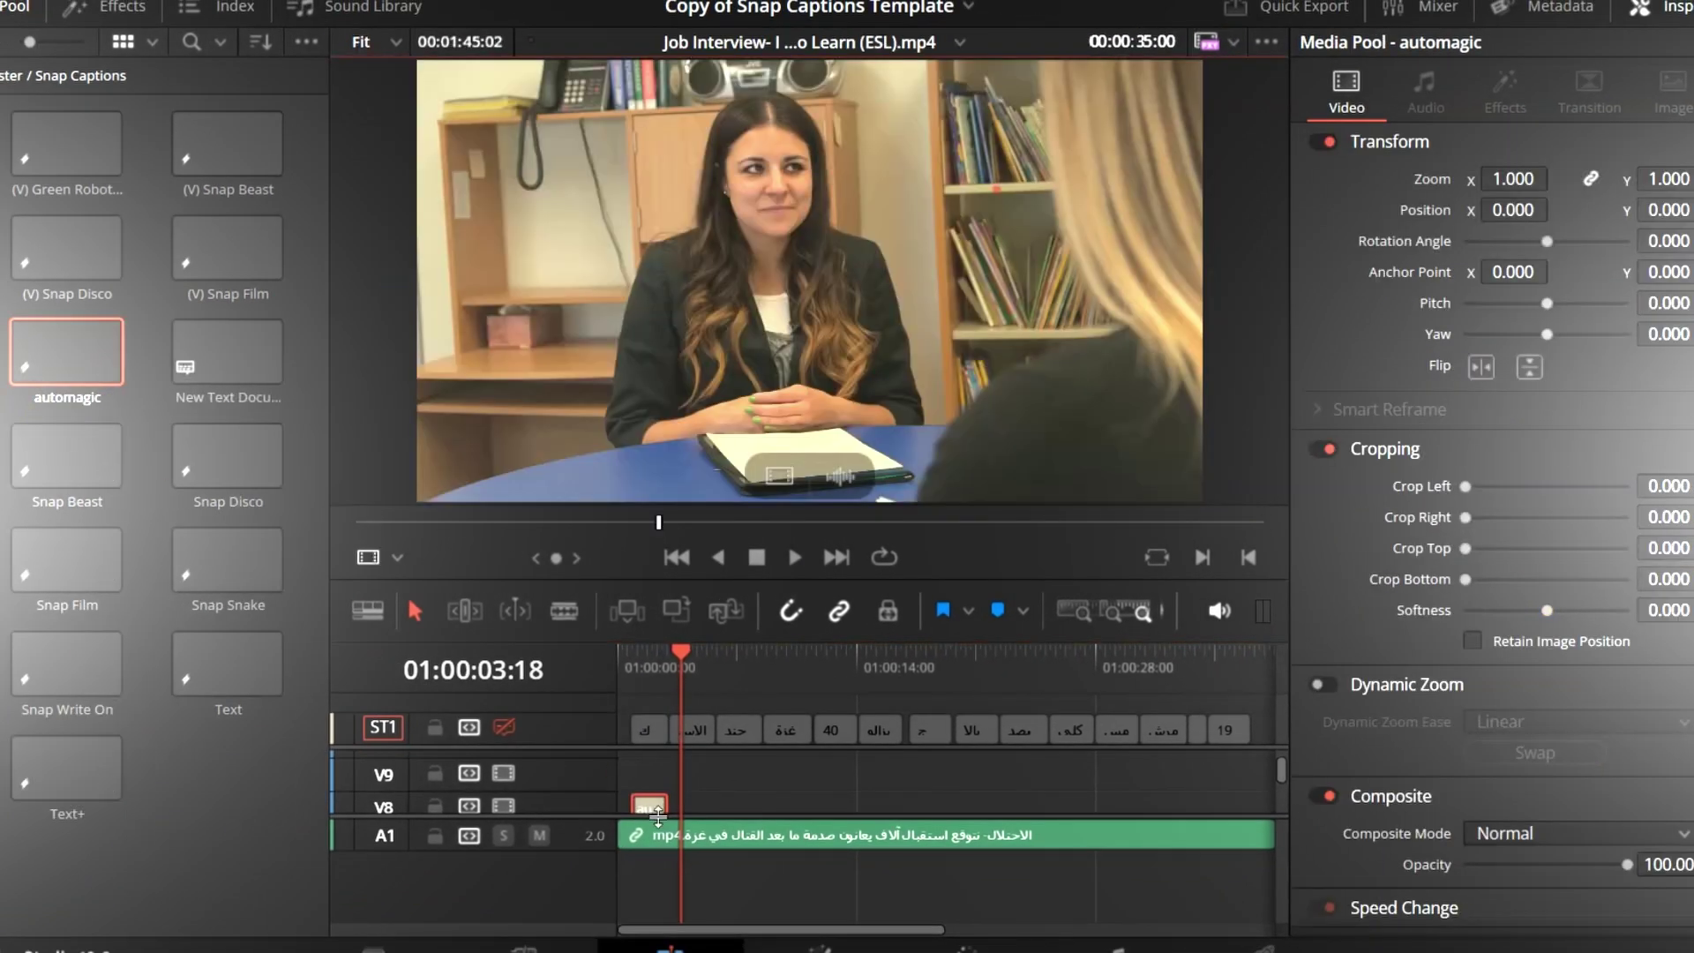
{"action": "left_click", "coordinate": [650, 807]}
{"action": "left_click", "coordinate": [680, 797]}
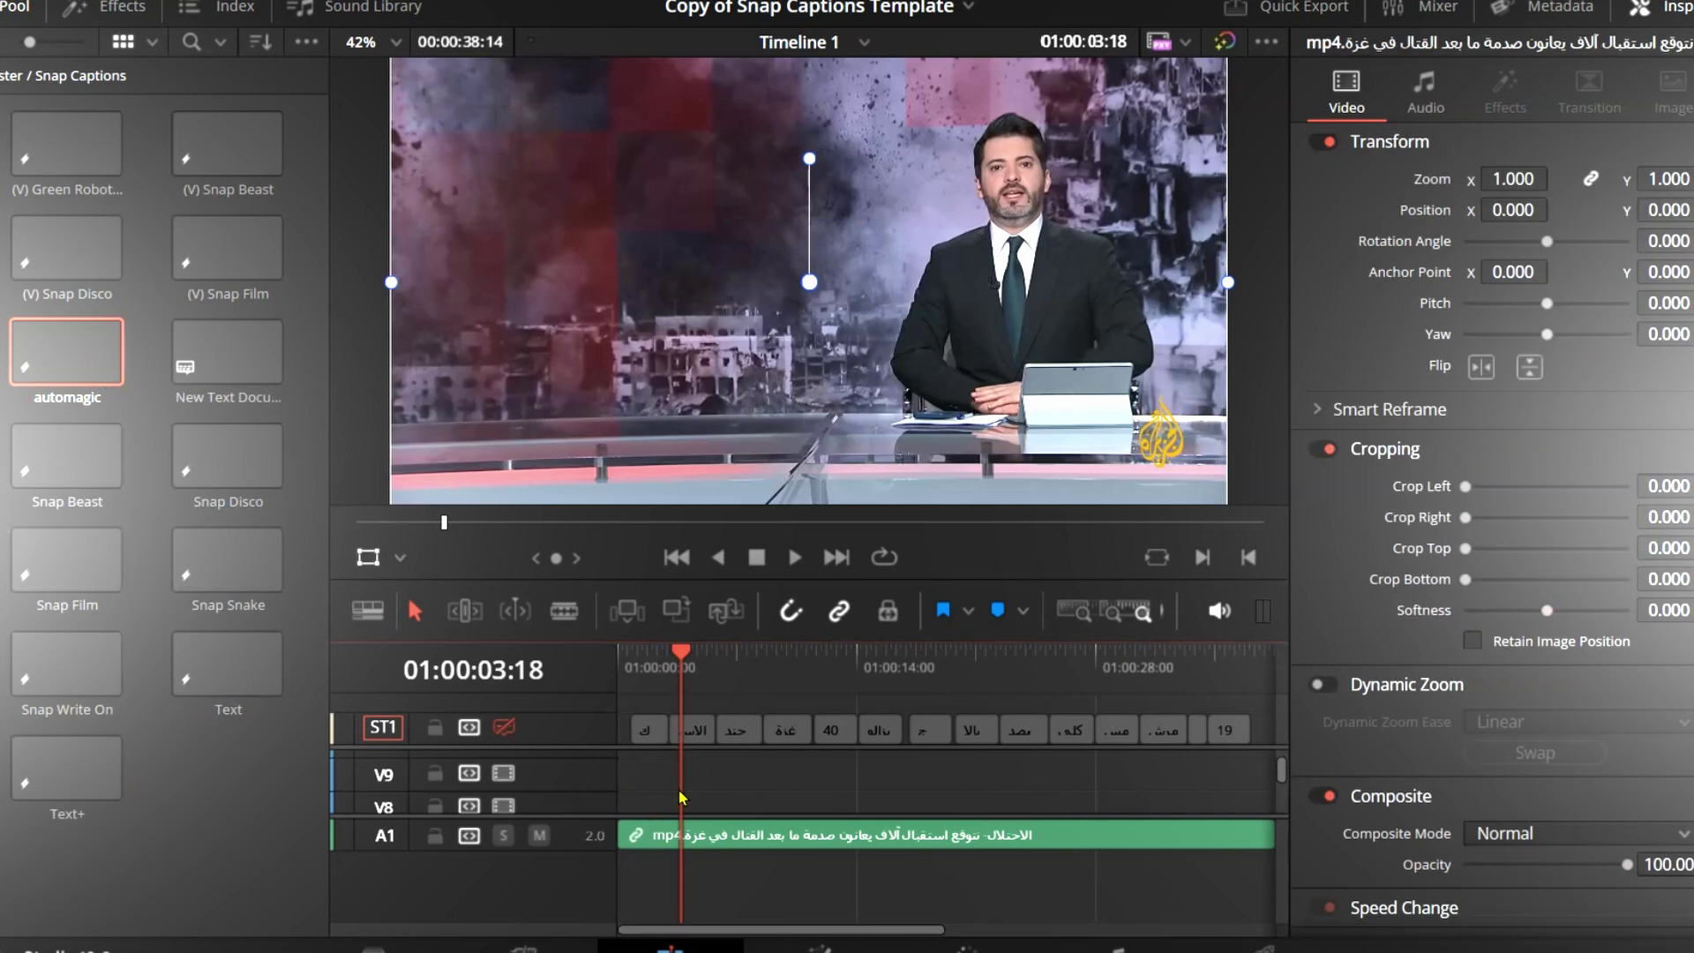
- Run the Snap Captions script with the automagic template to generate caption clips
{"action": "left_click", "coordinate": [670, 2]}
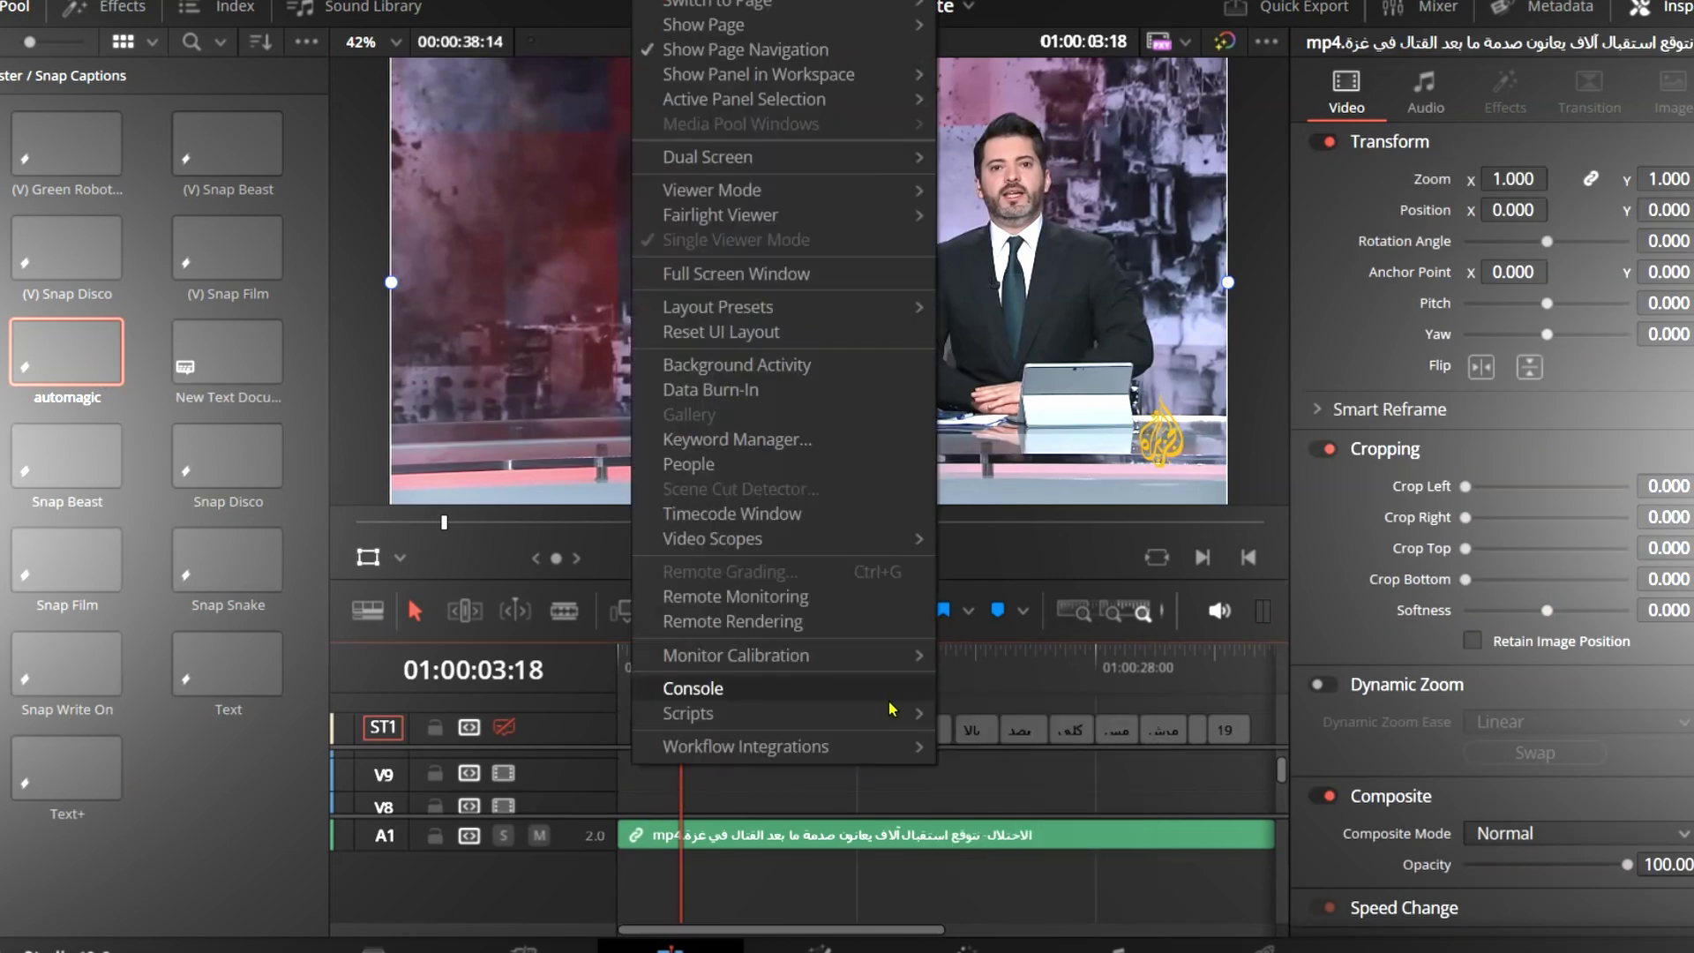
{"action": "mouse_move", "coordinate": [891, 711]}
{"action": "mouse_move", "coordinate": [1071, 796]}
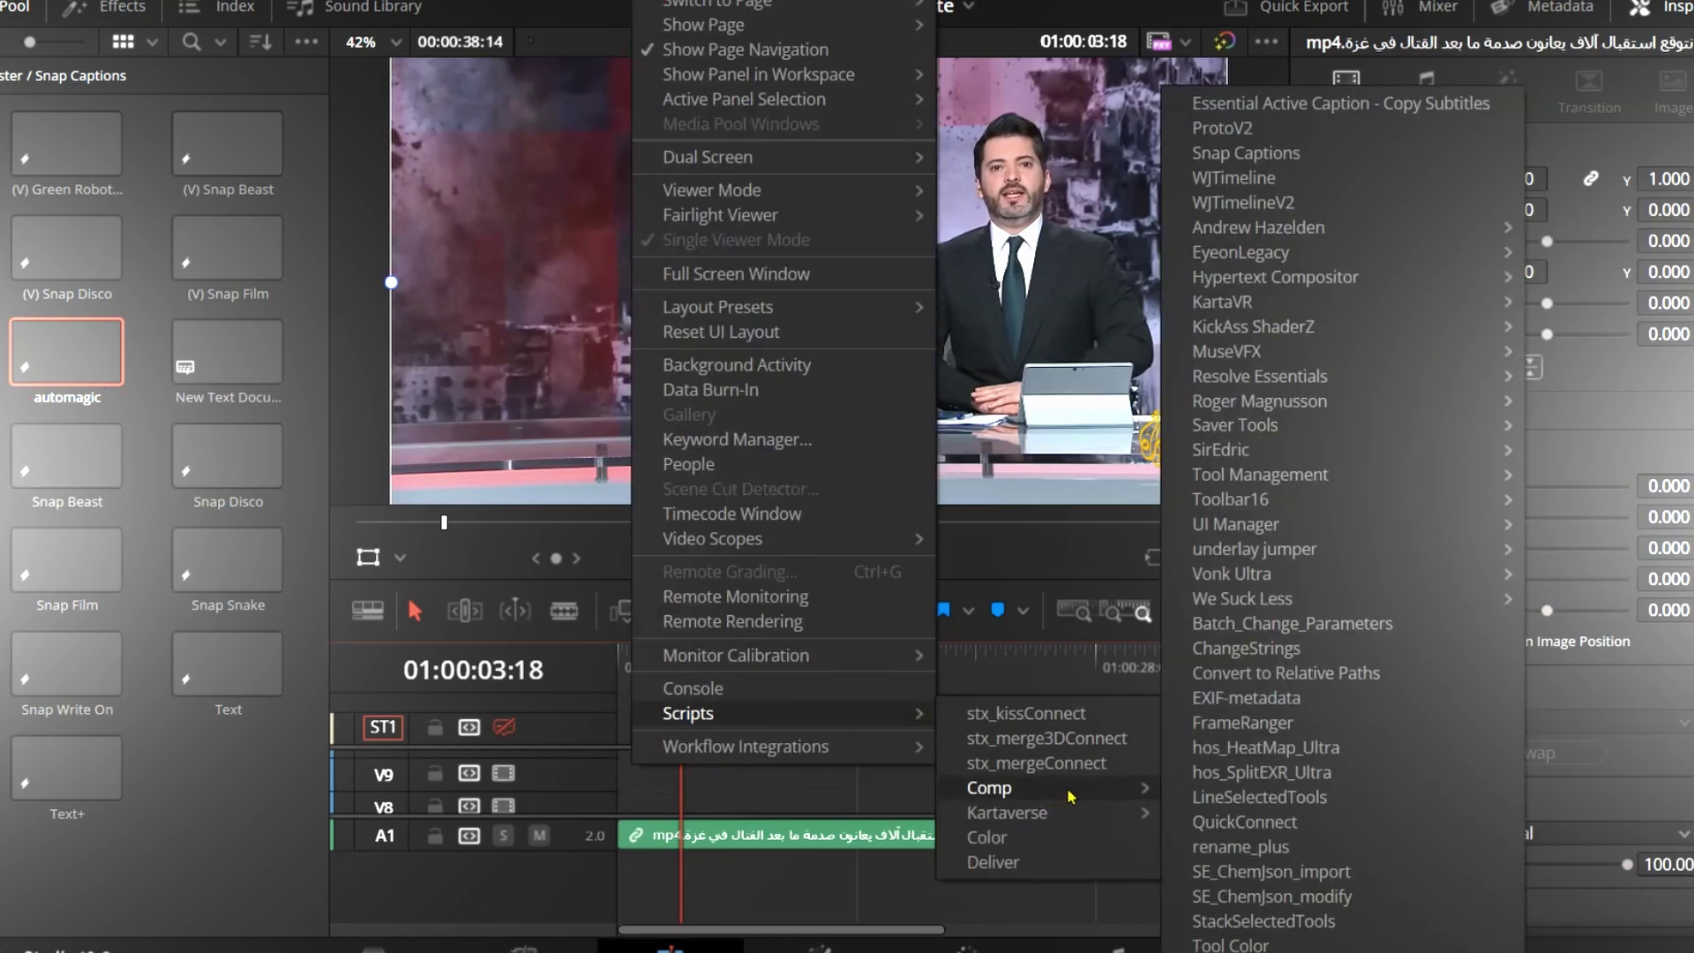
{"action": "left_click", "coordinate": [1253, 154]}
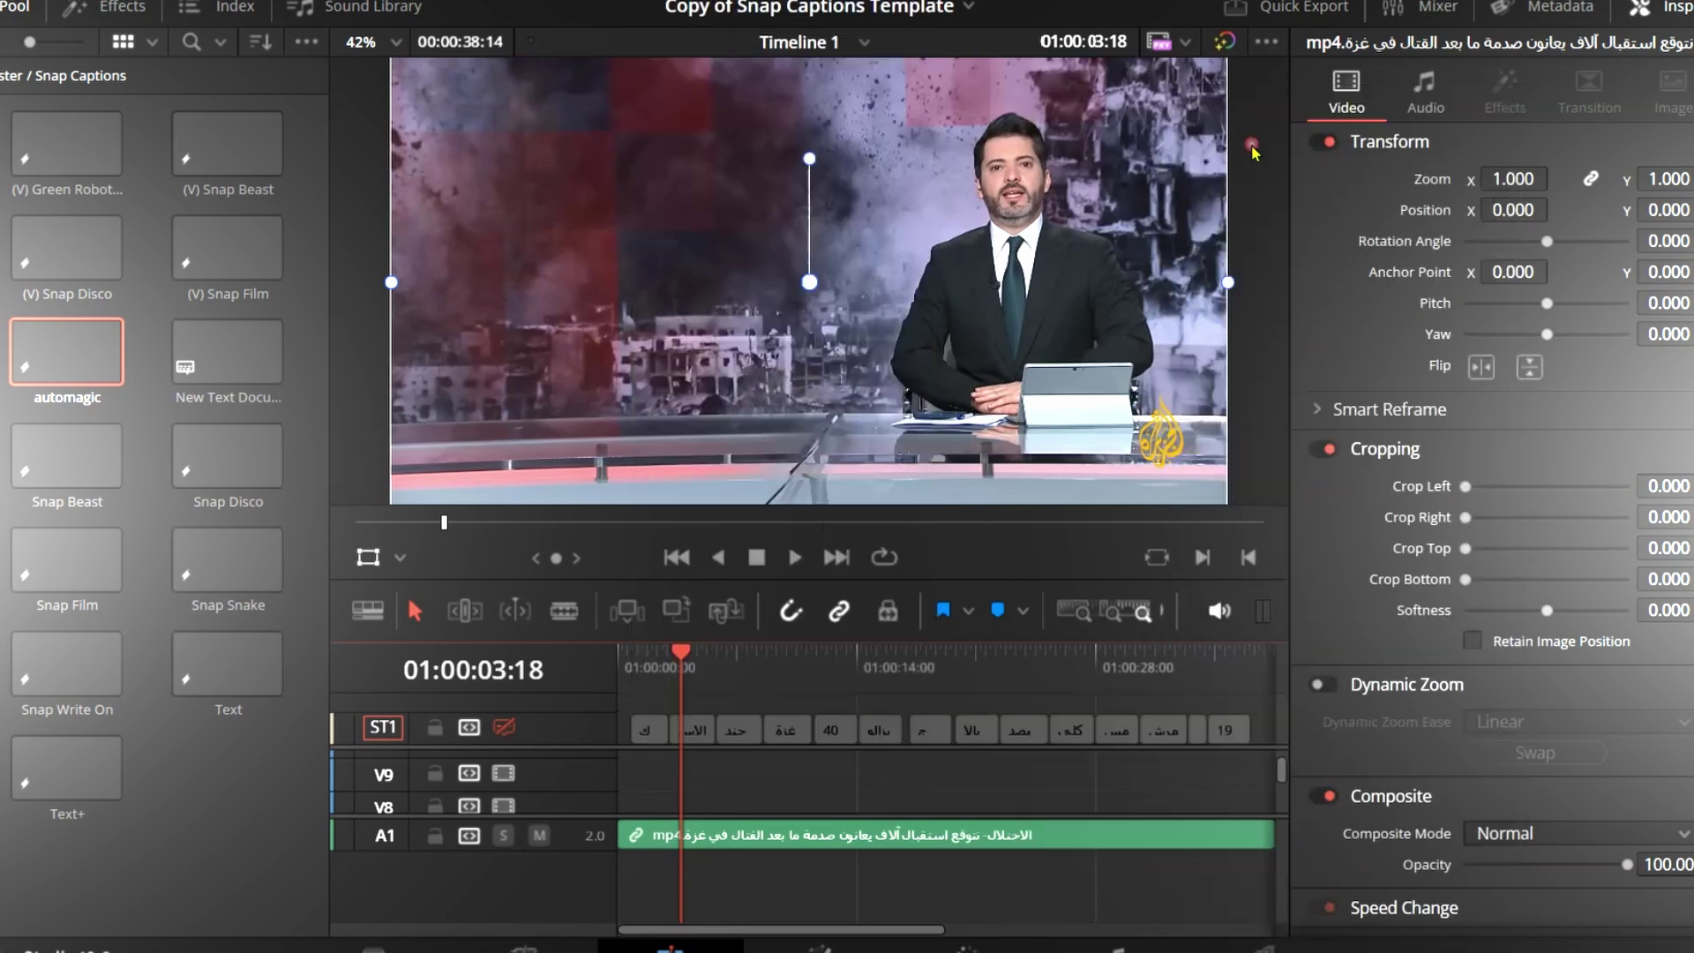
{"action": "left_click_drag", "start_coordinate": [800, 208], "coordinate": [643, 42]}
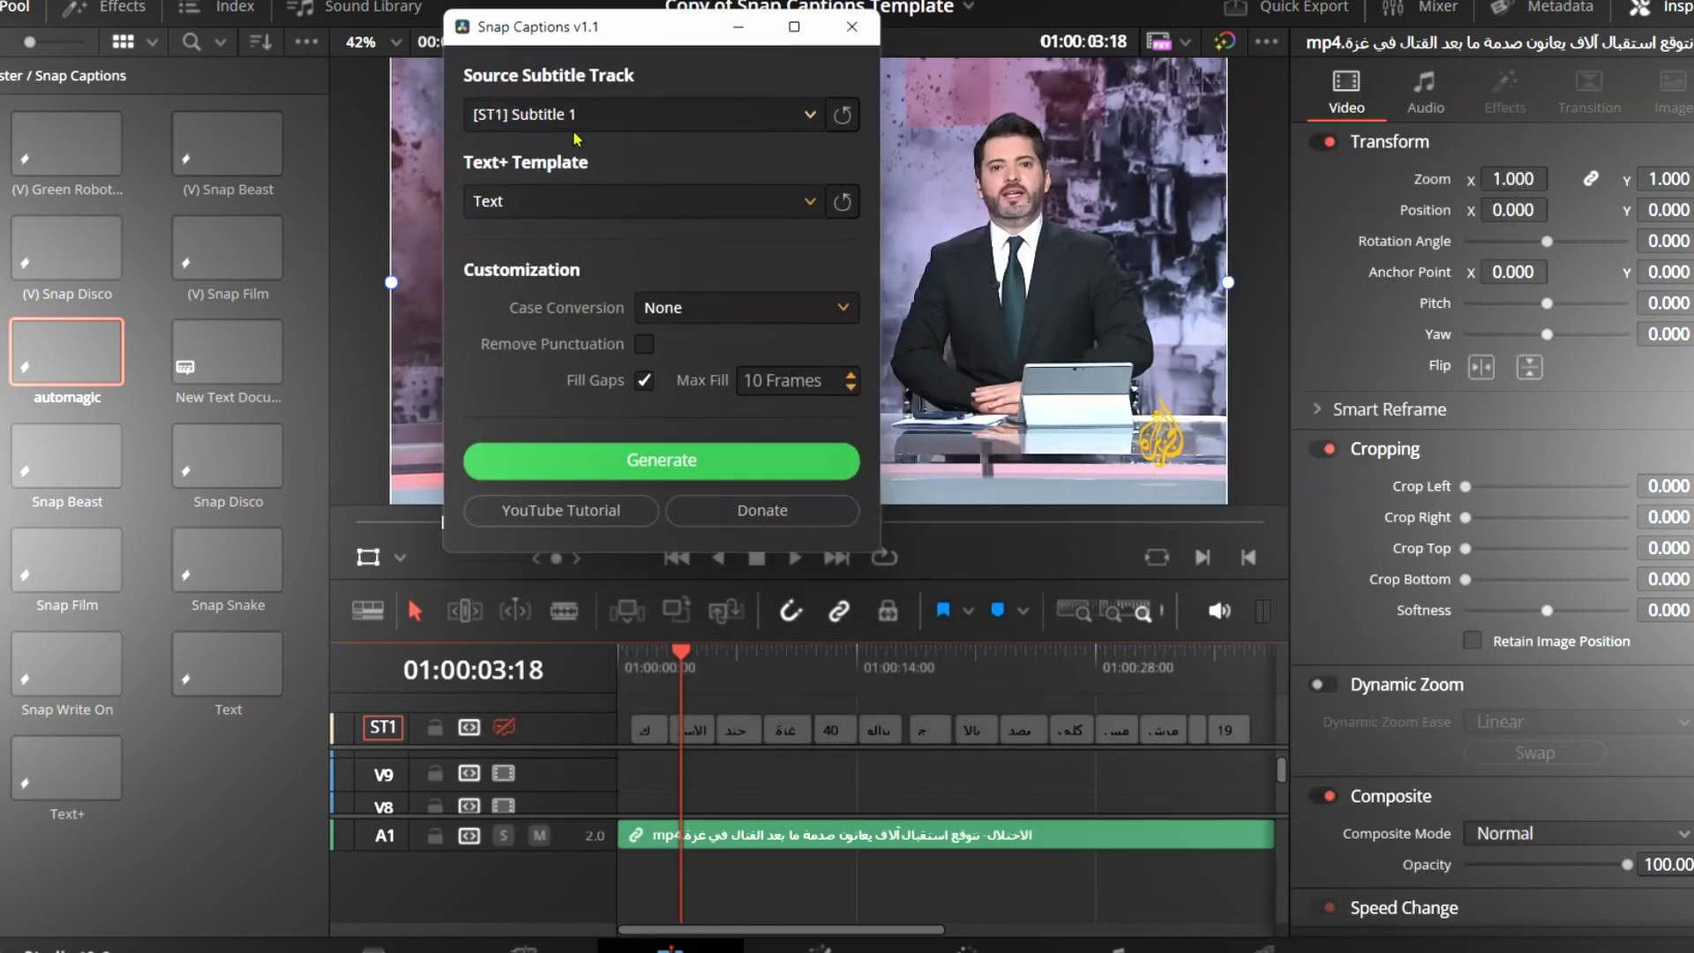
{"action": "left_click", "coordinate": [583, 208]}
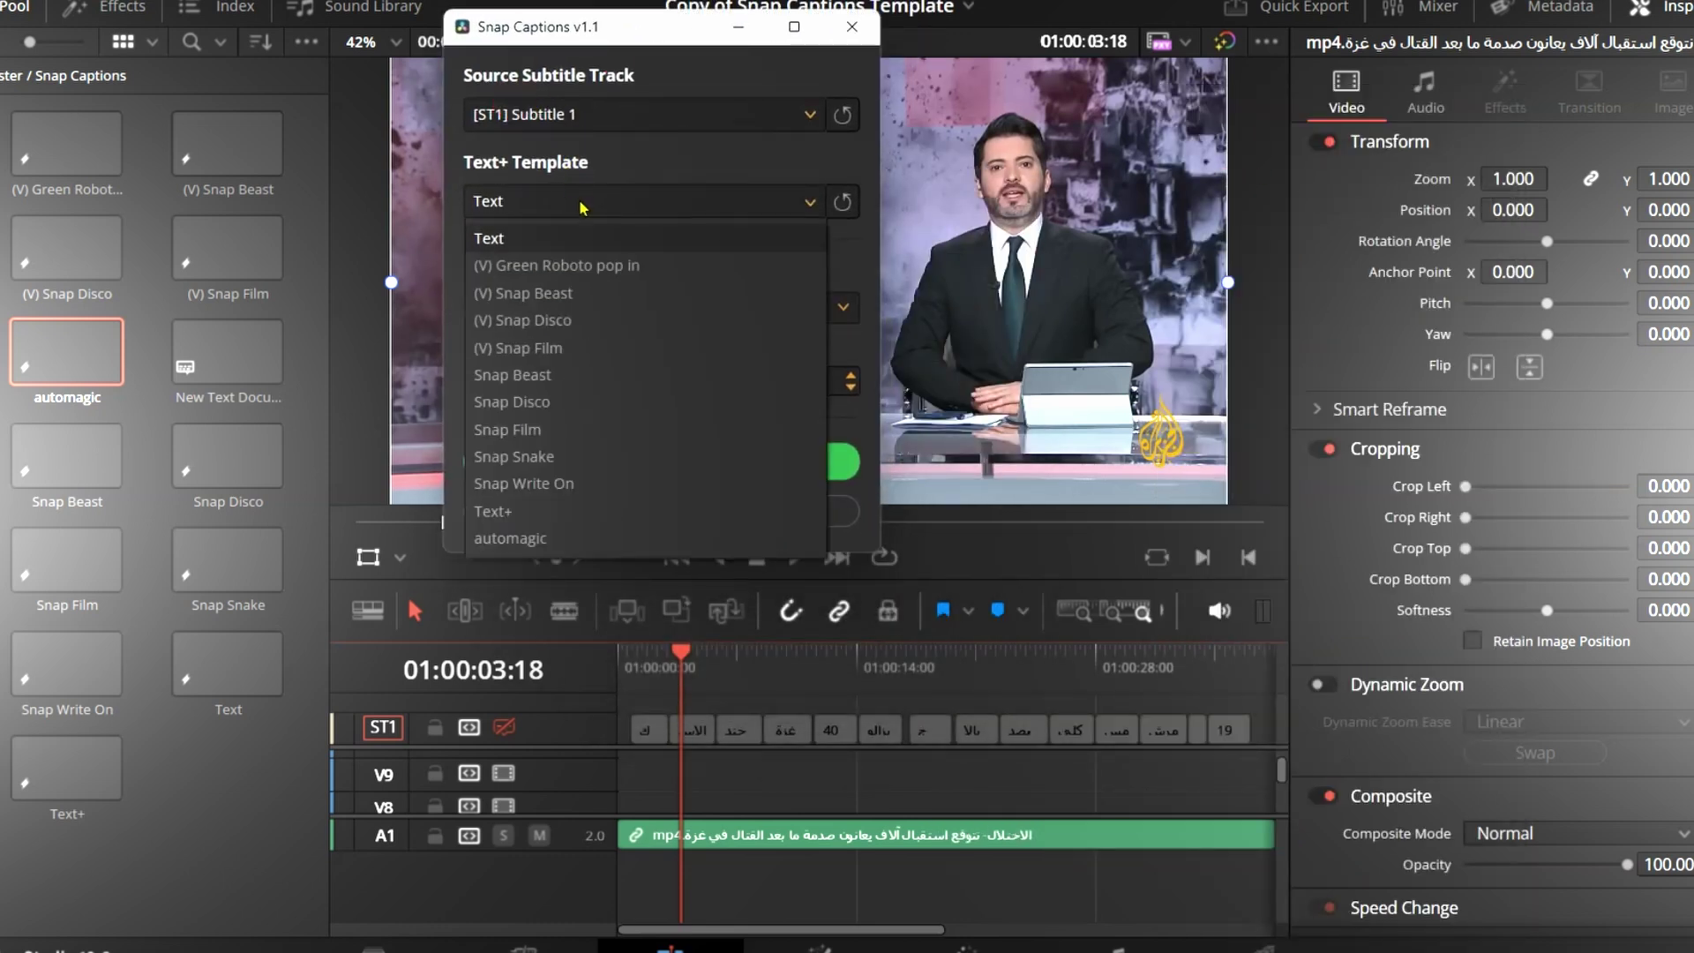
{"action": "left_click", "coordinate": [520, 538]}
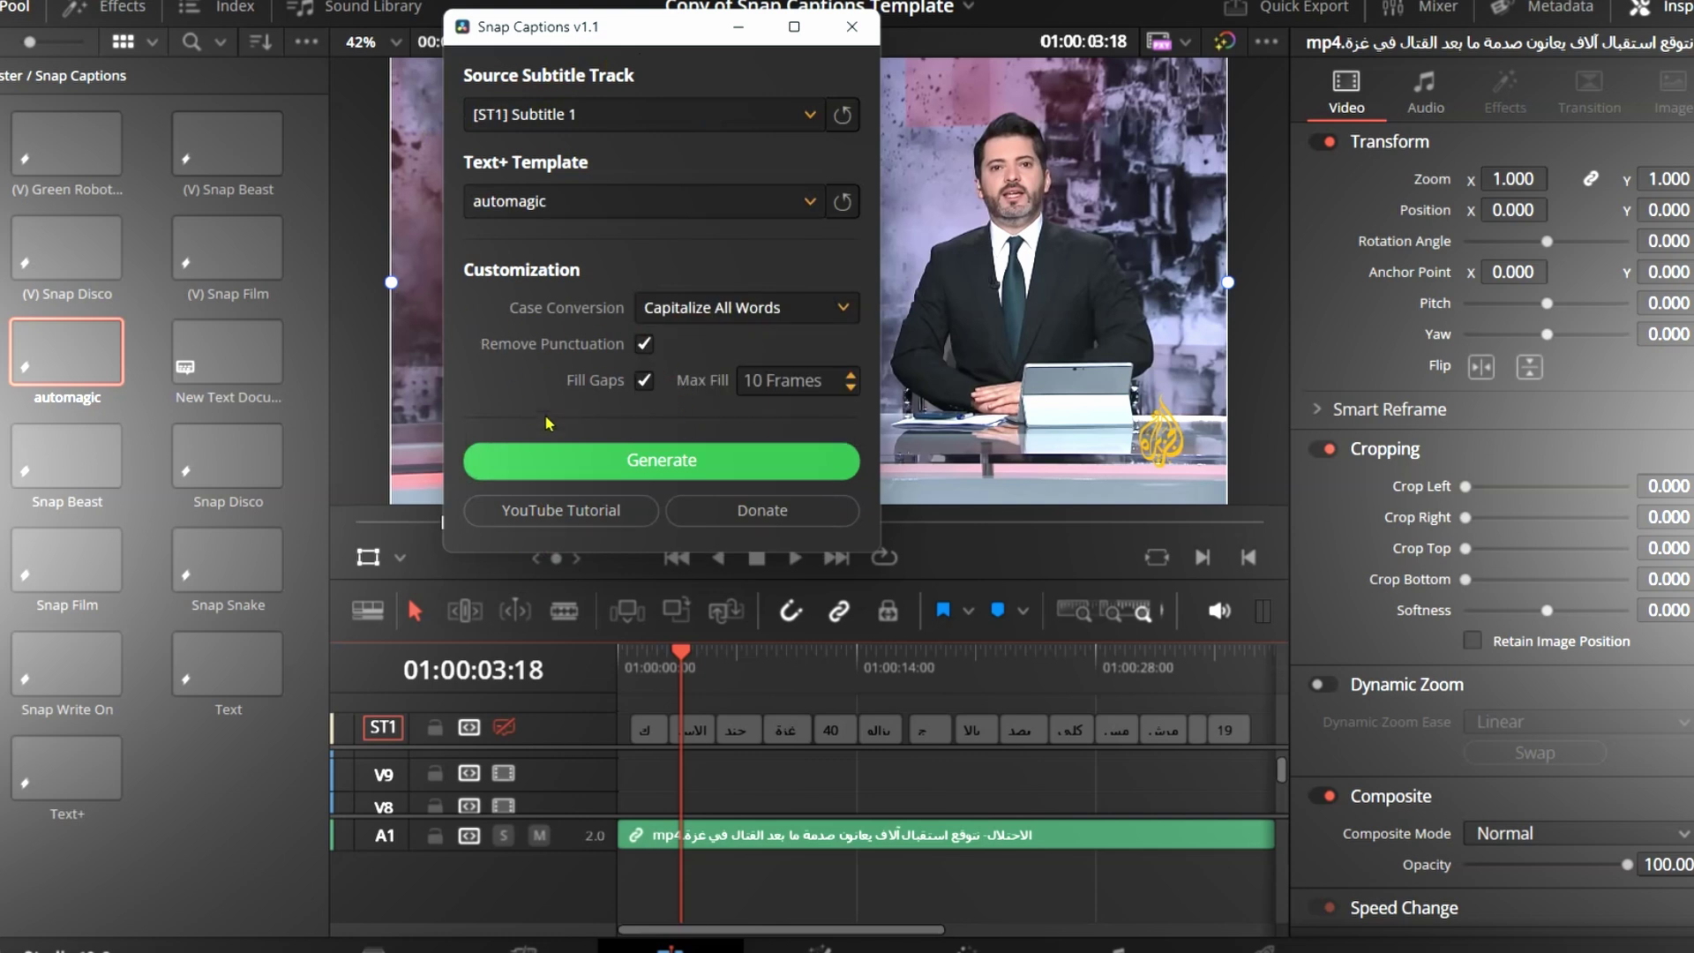
{"action": "left_click", "coordinate": [612, 467]}
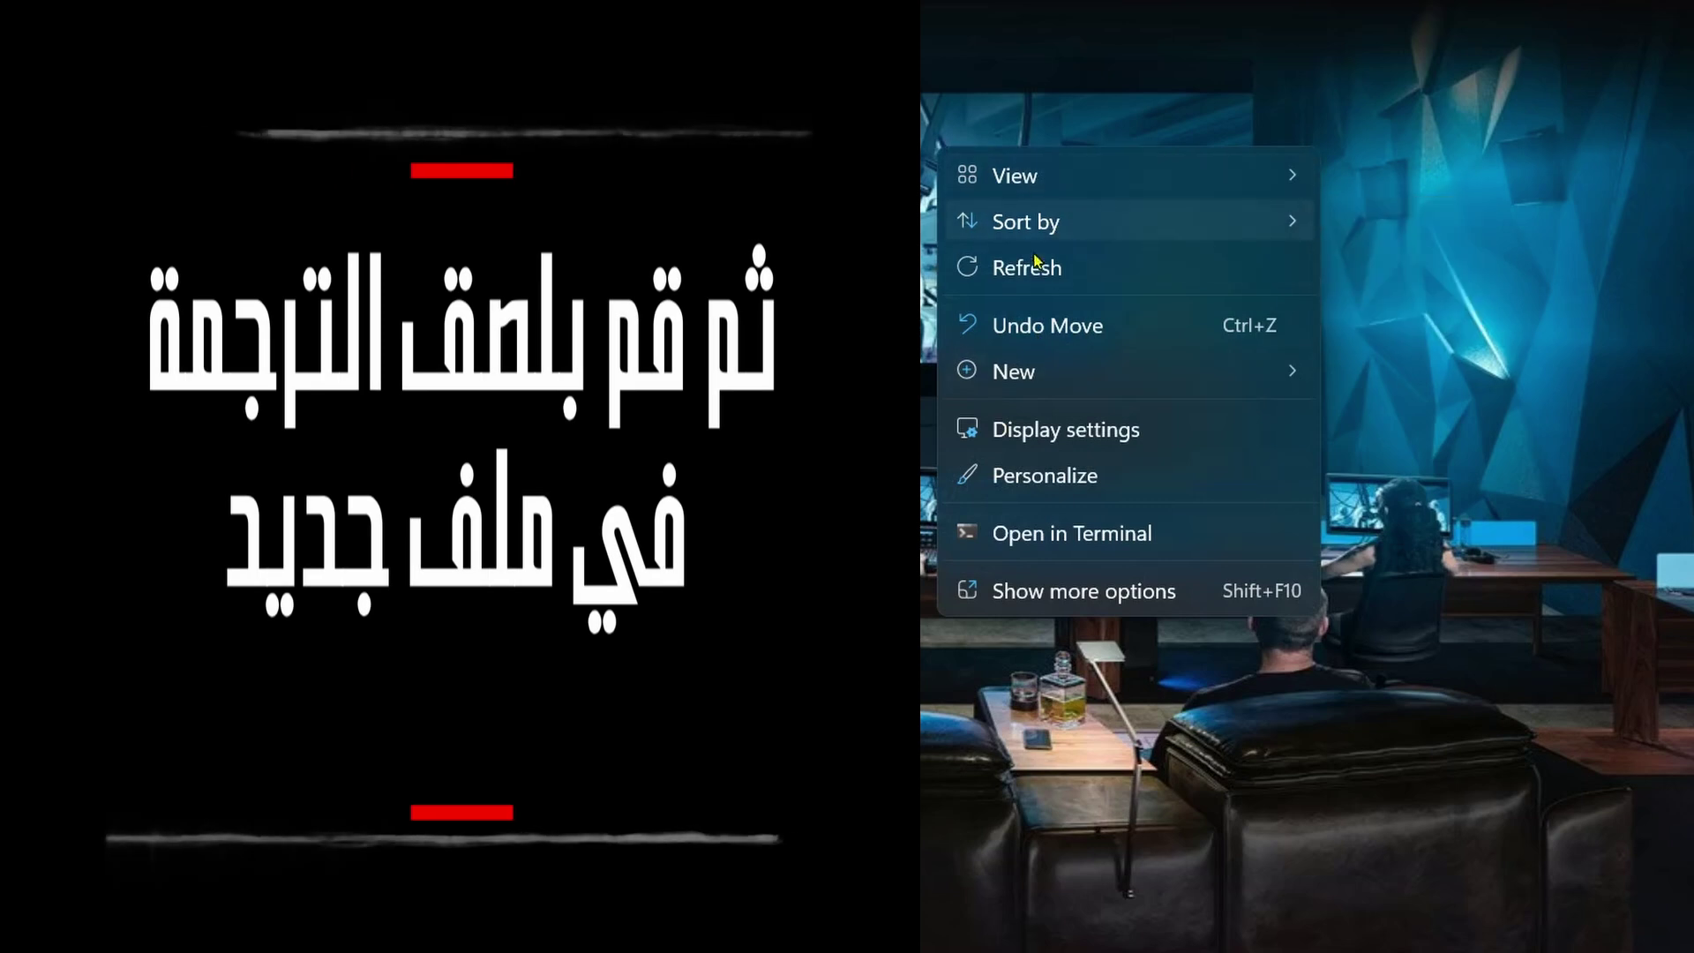
- Delete the txt extension from the new text document's name to make it .srt
{"action": "mouse_move", "coordinate": [1047, 370]}
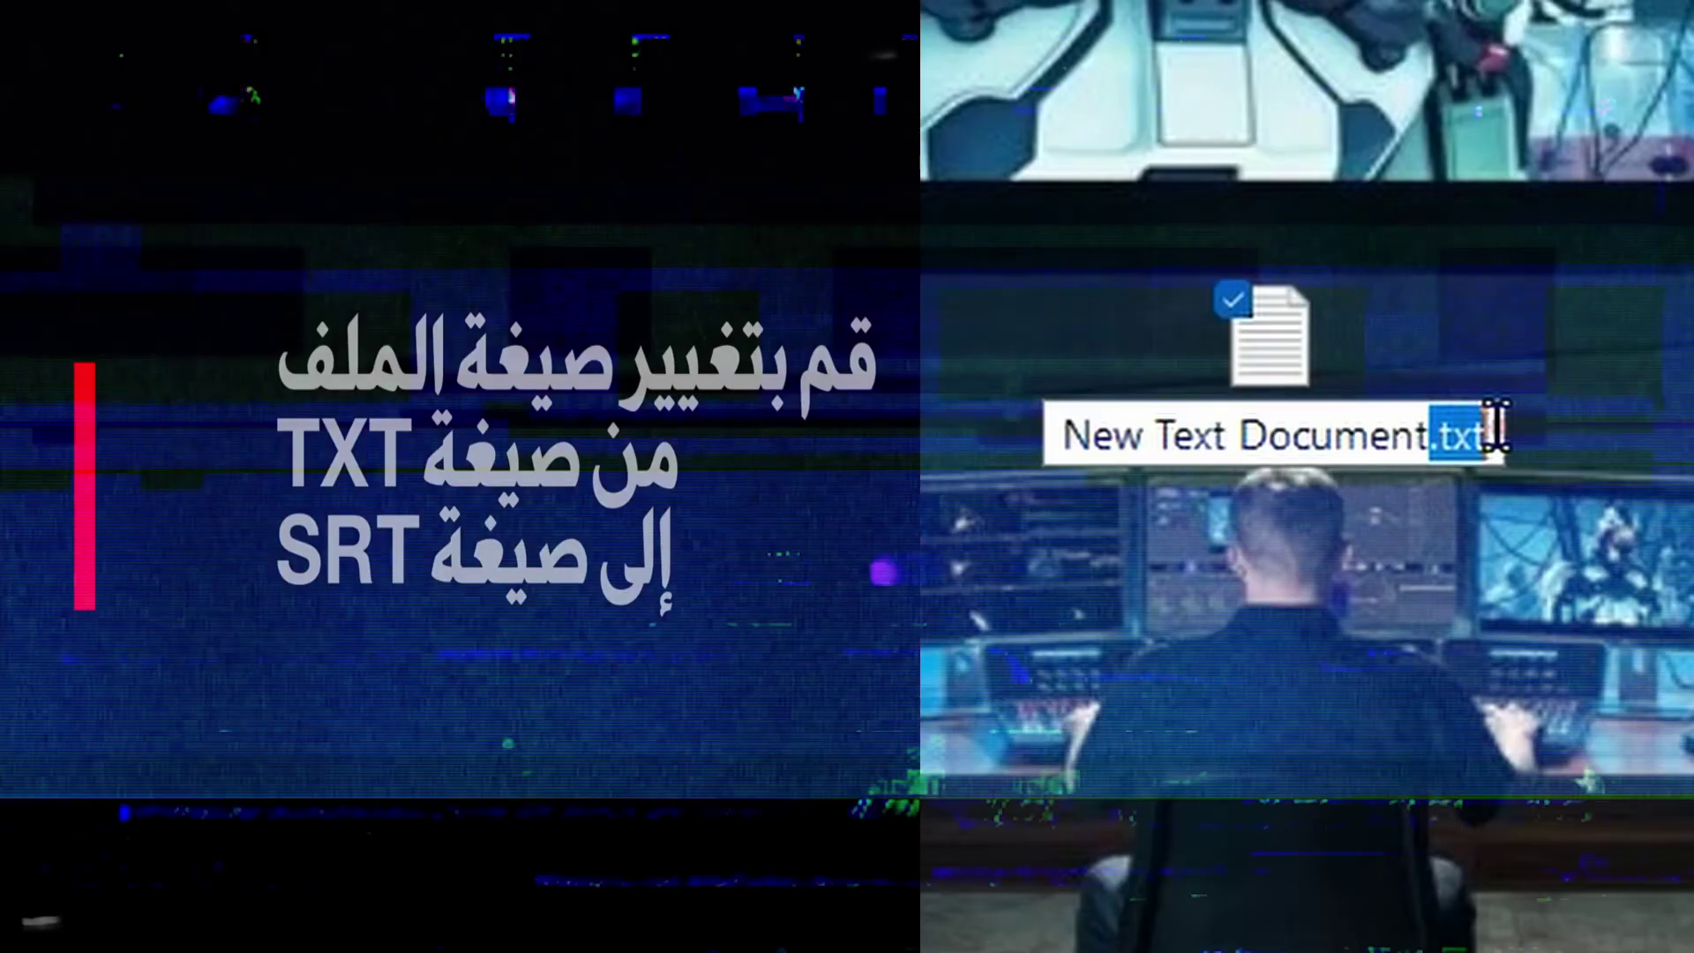
{"action": "key", "text": "BackSpace"}
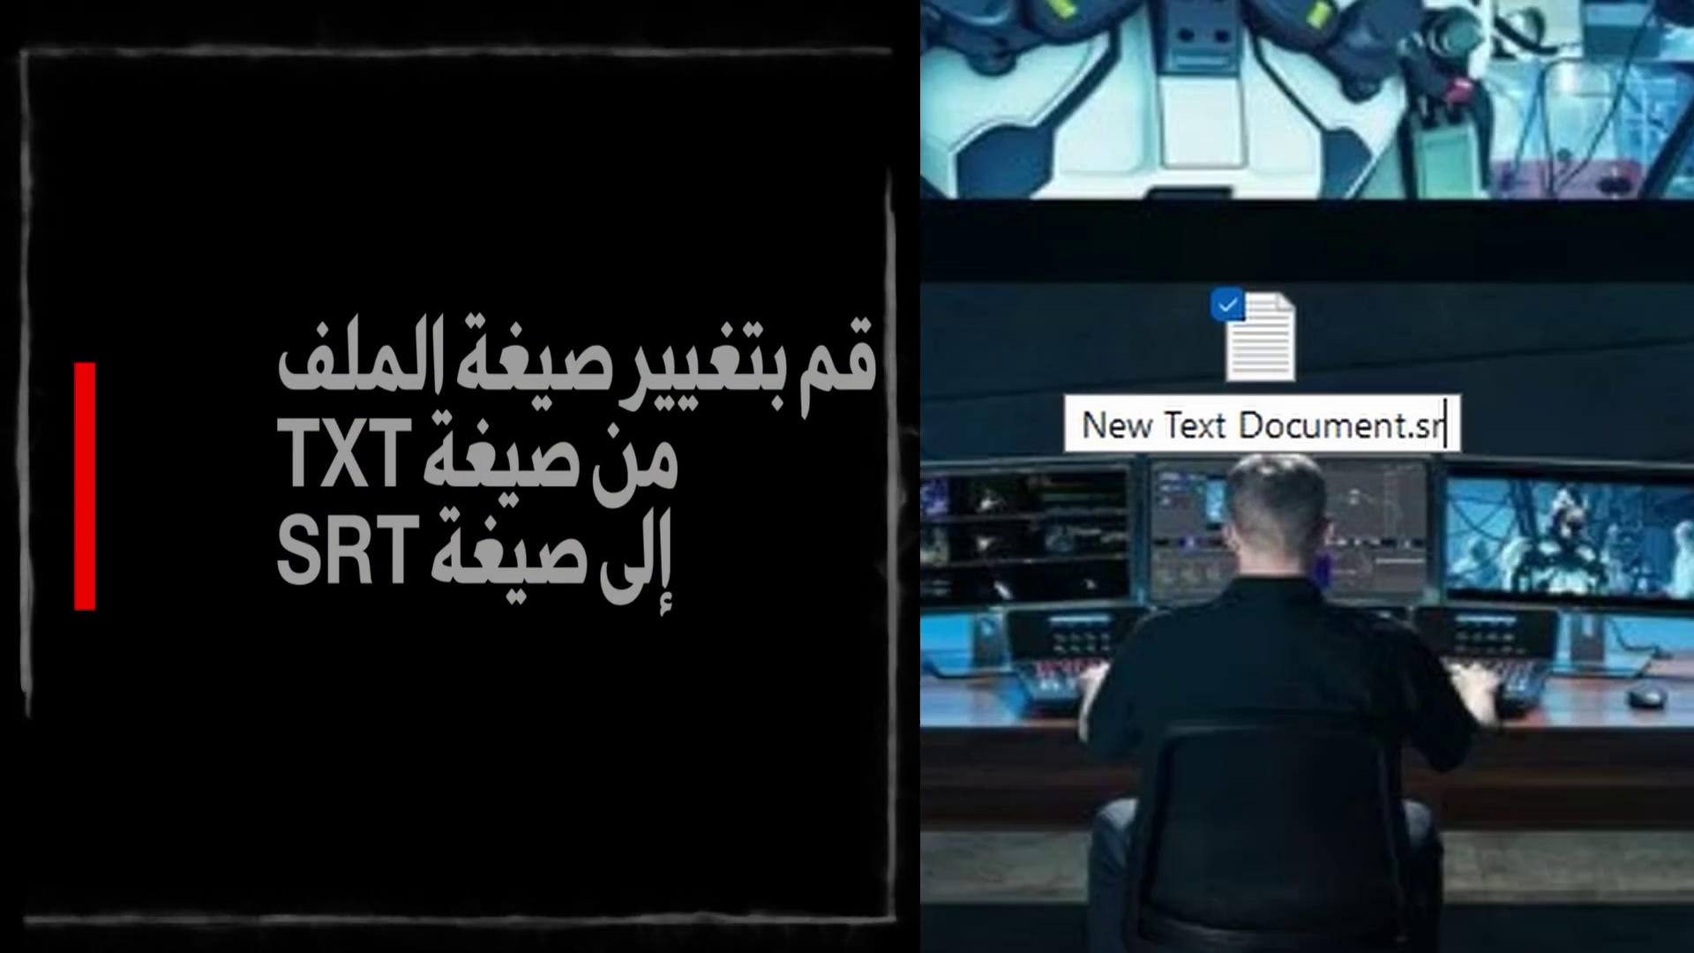